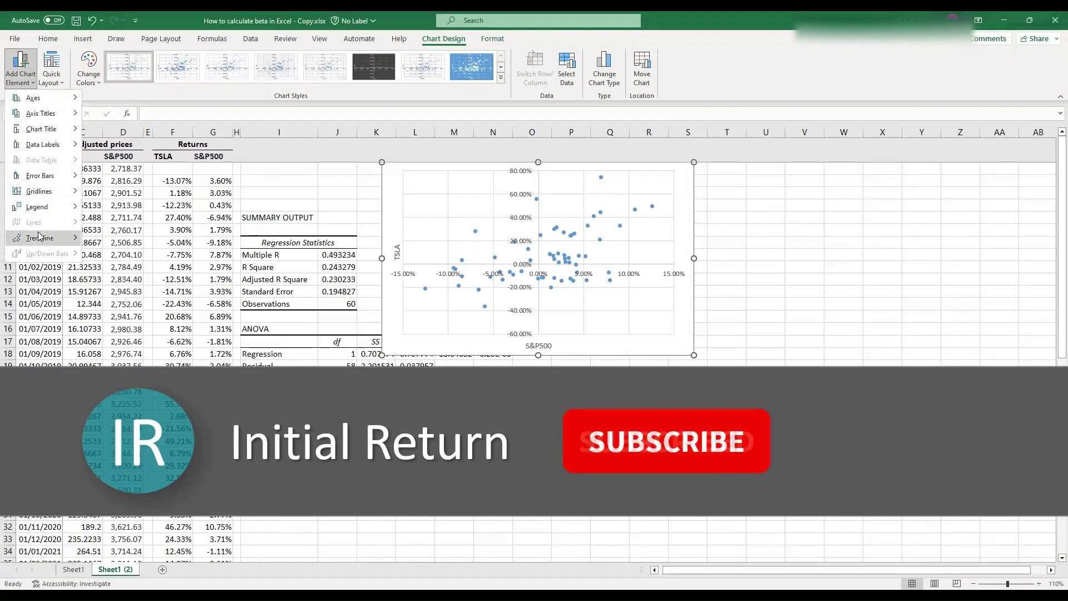
Step: Add a Linear trendline to the TSLA versus S&P500 returns scatter chart
mouse_move(40, 238)
click(110, 276)
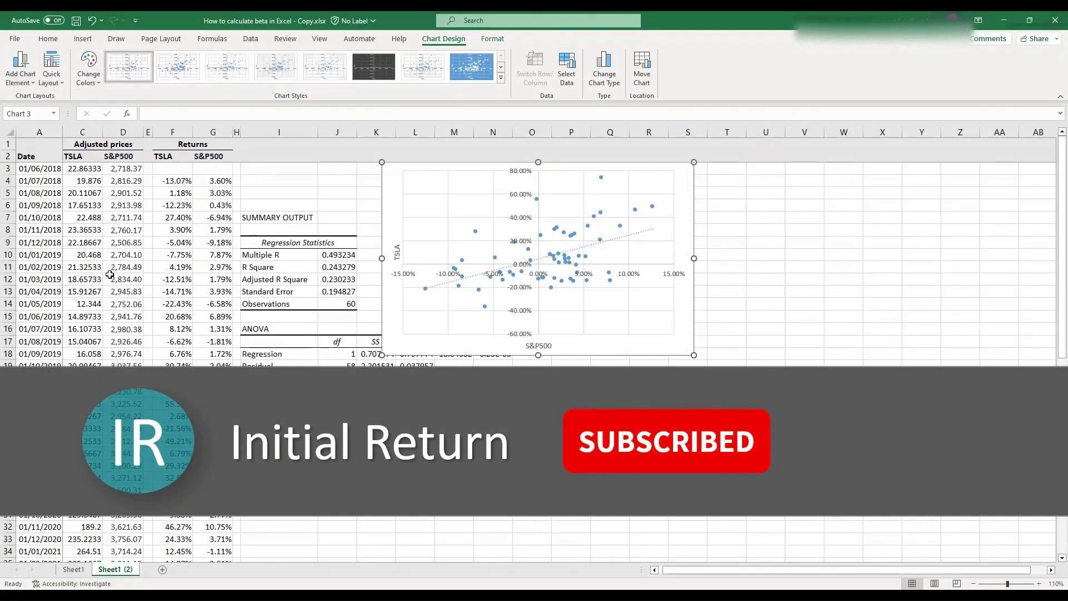
click(22, 78)
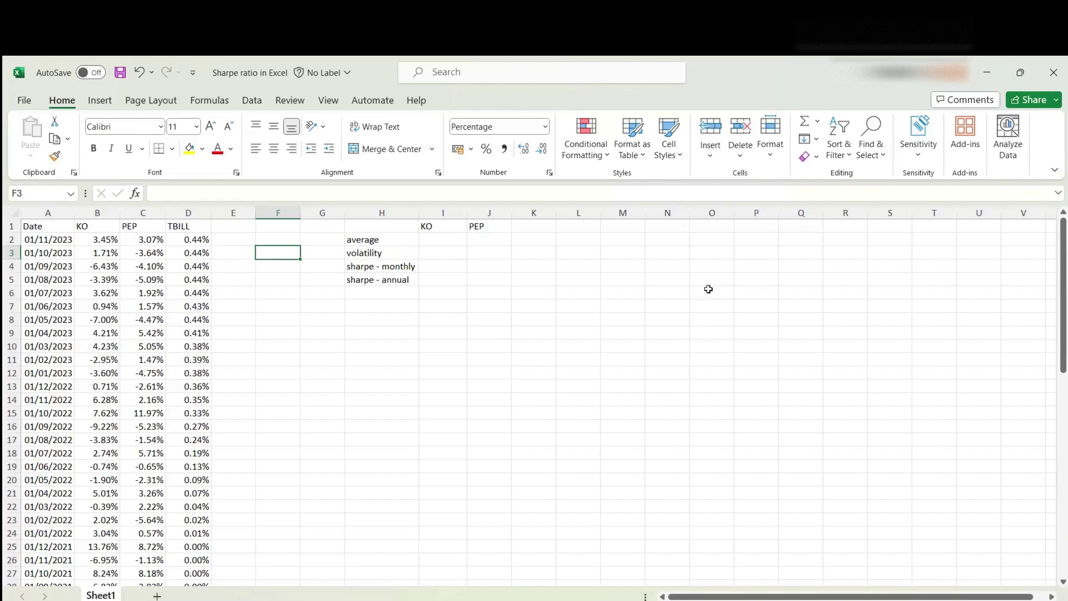
click(93, 212)
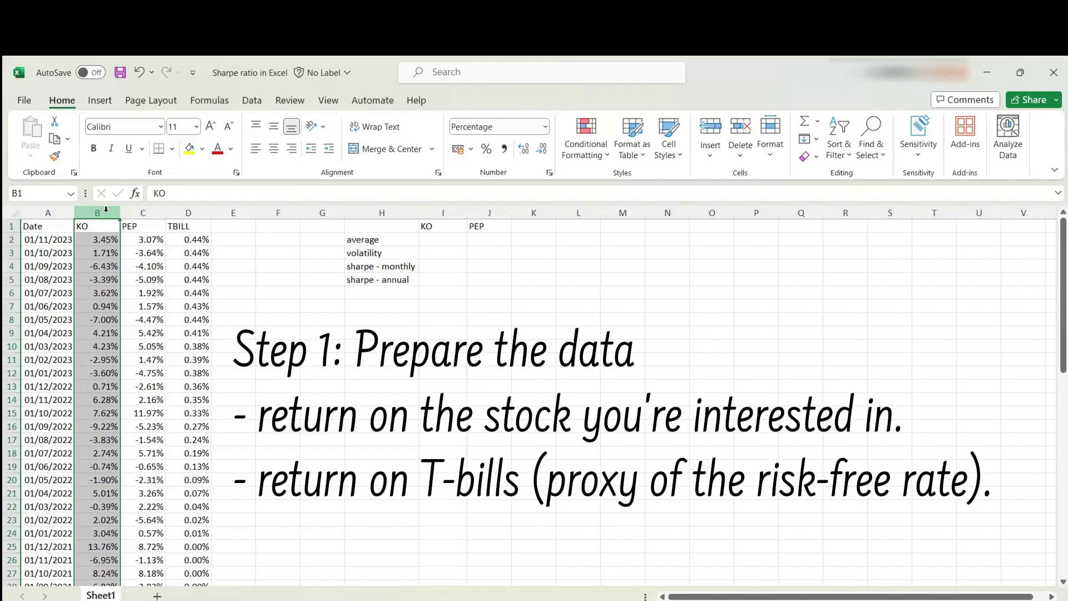
click(141, 213)
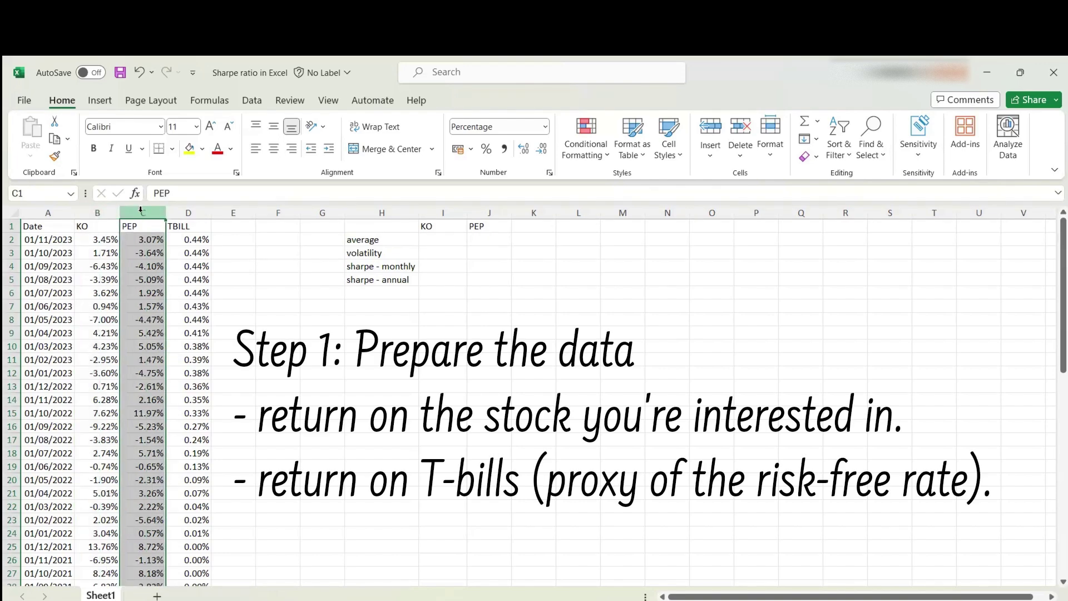
click(87, 207)
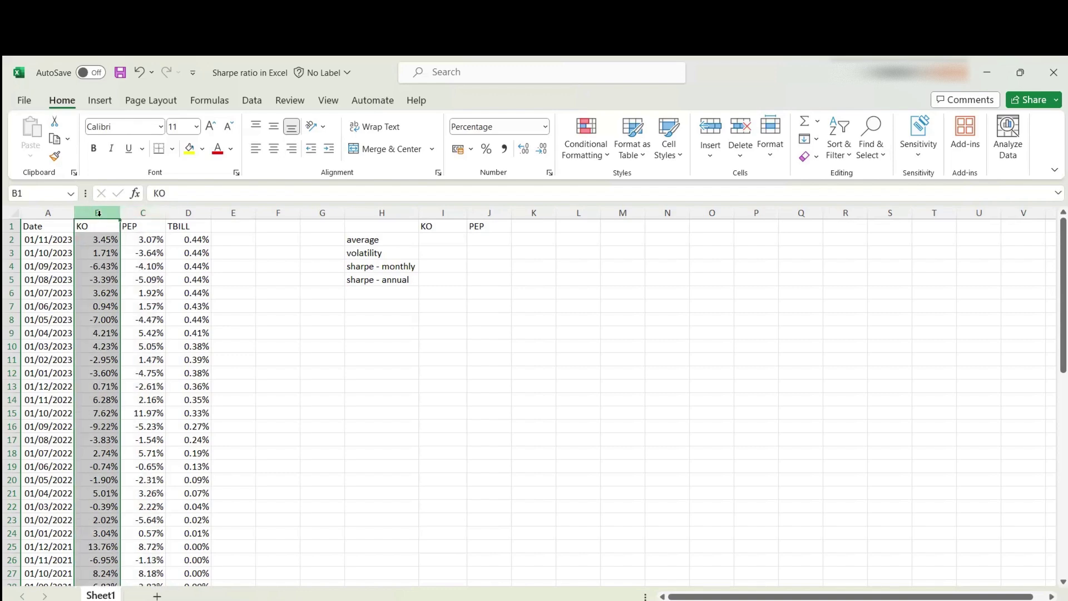
click(134, 207)
click(103, 210)
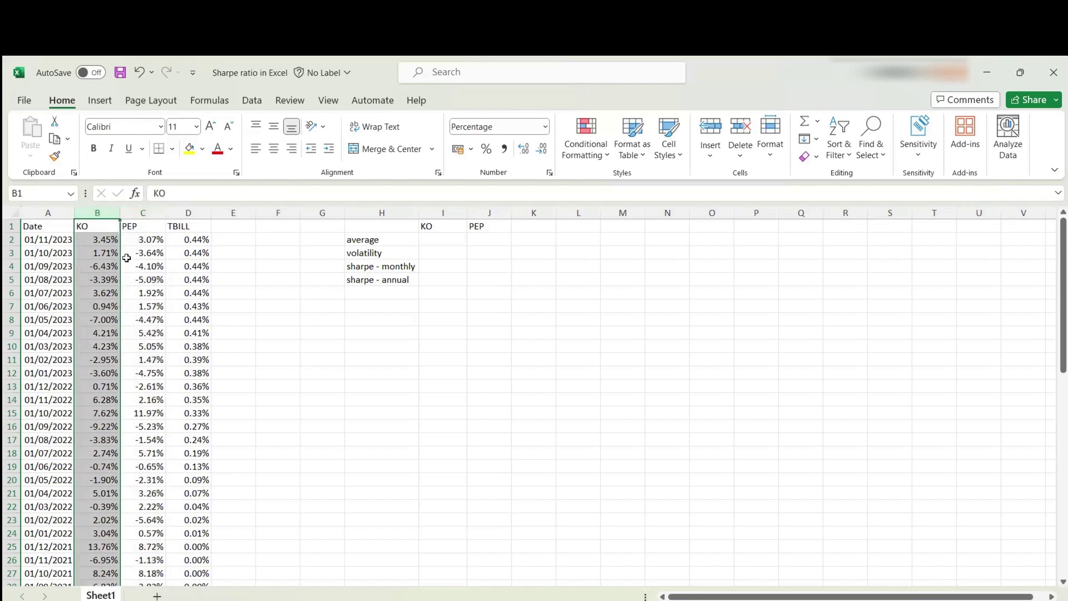
scroll(115, 259, down, 10)
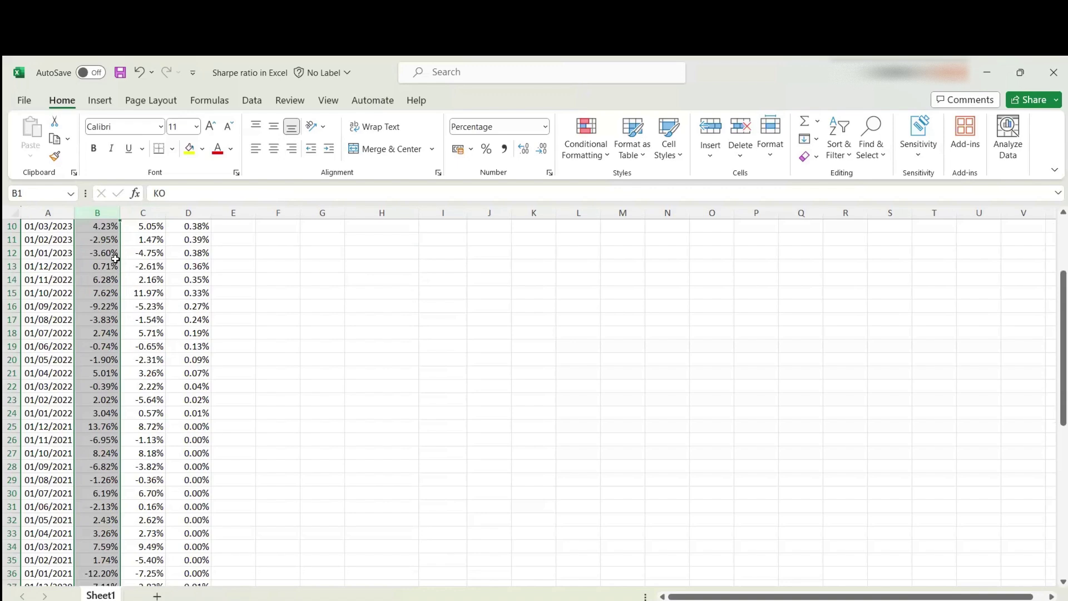
scroll(116, 259, down, 2)
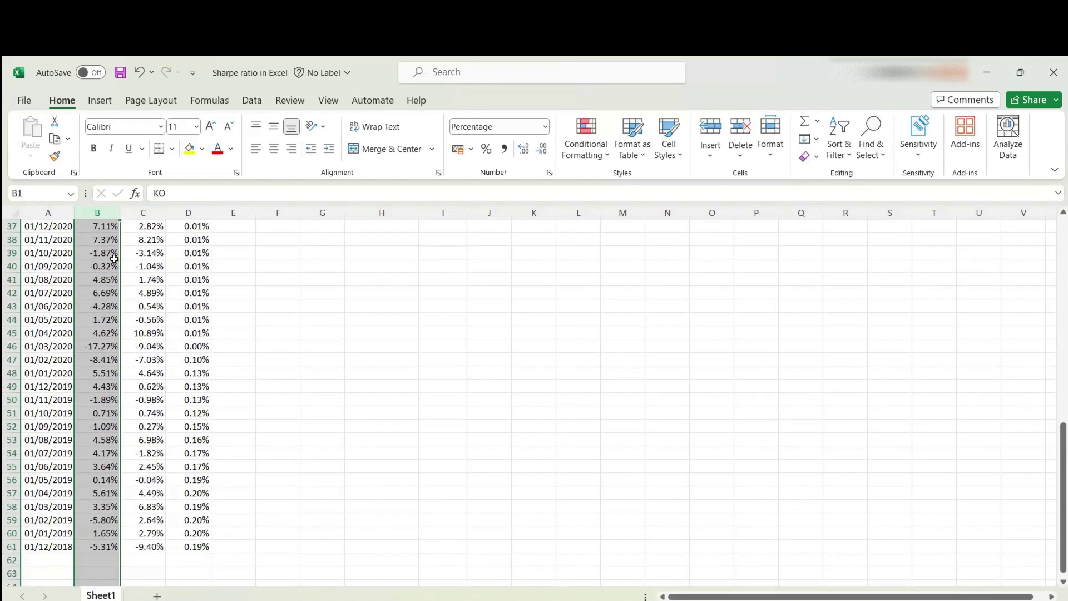
scroll(114, 258, up, 9)
scroll(114, 259, up, 3)
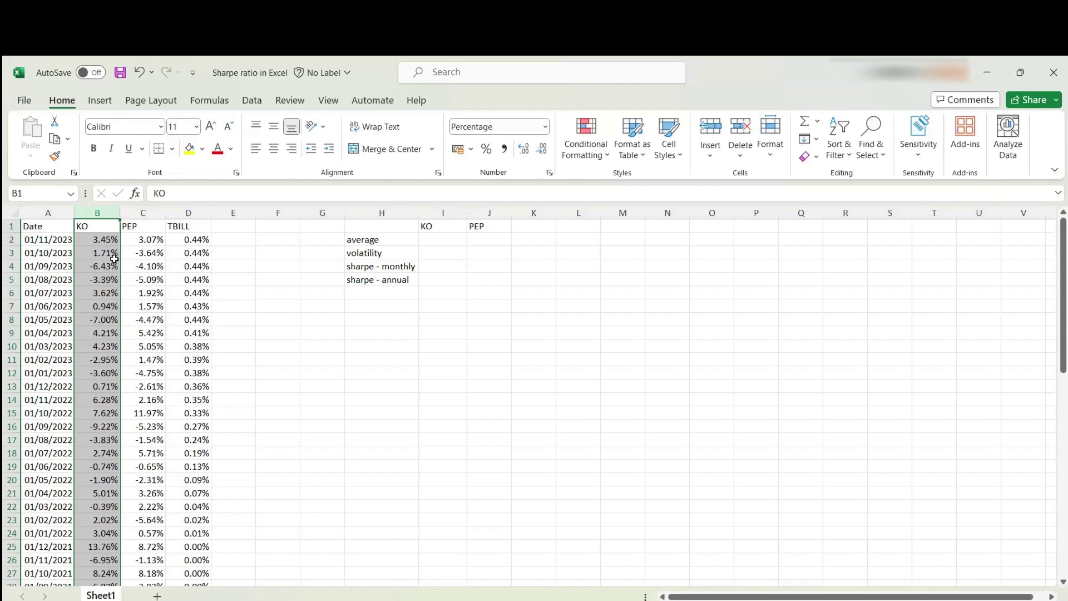
click(190, 213)
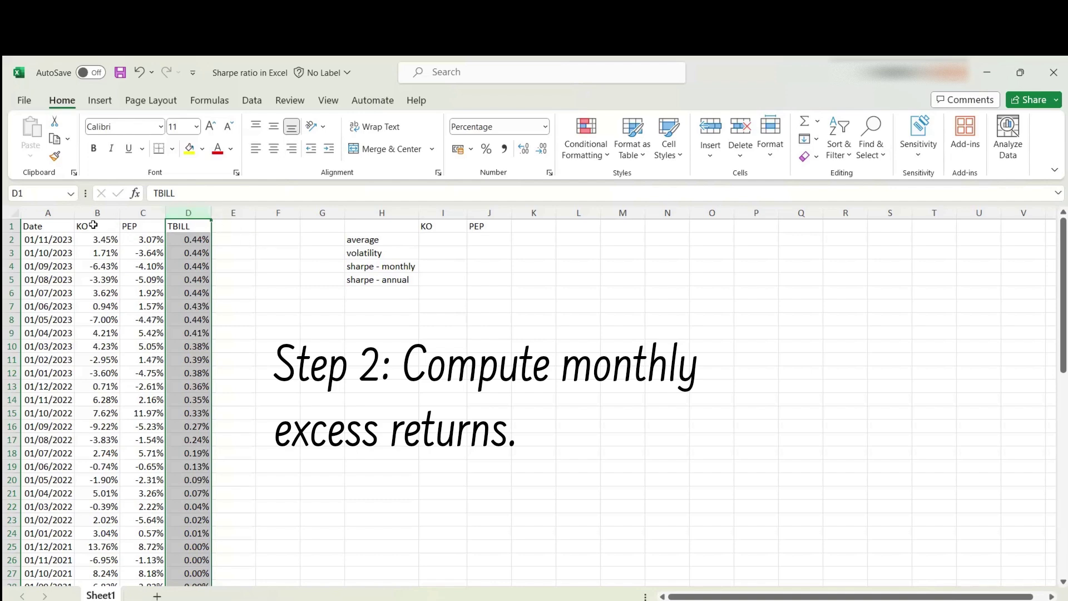
Step: Copy the KO and PEP headers from B1:C1 into E1:F1
drag(97, 223, 128, 226)
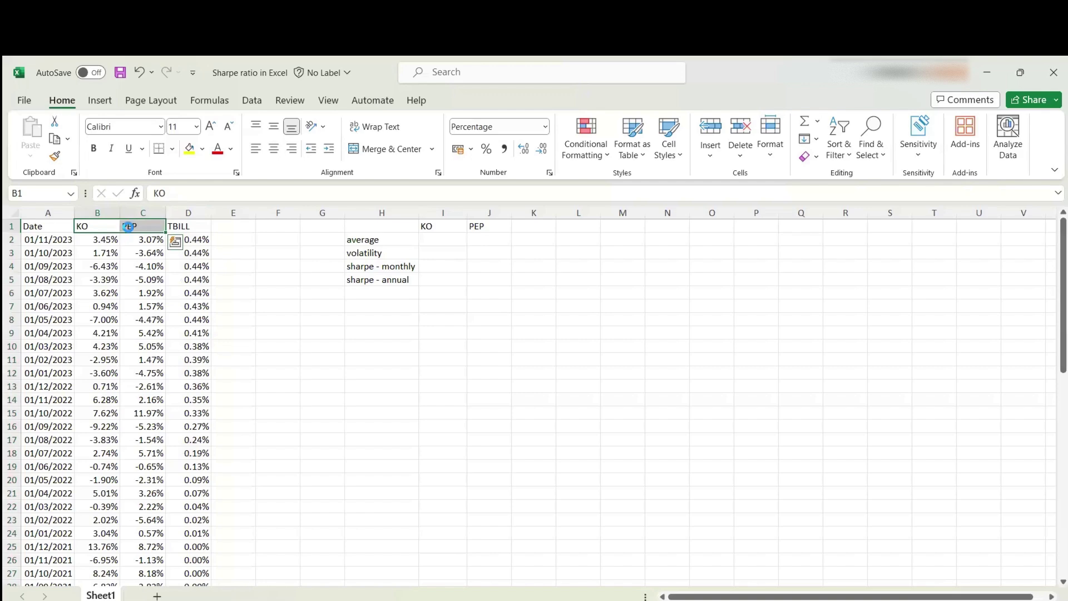
key(ctrl+c)
click(222, 225)
key(ctrl+v)
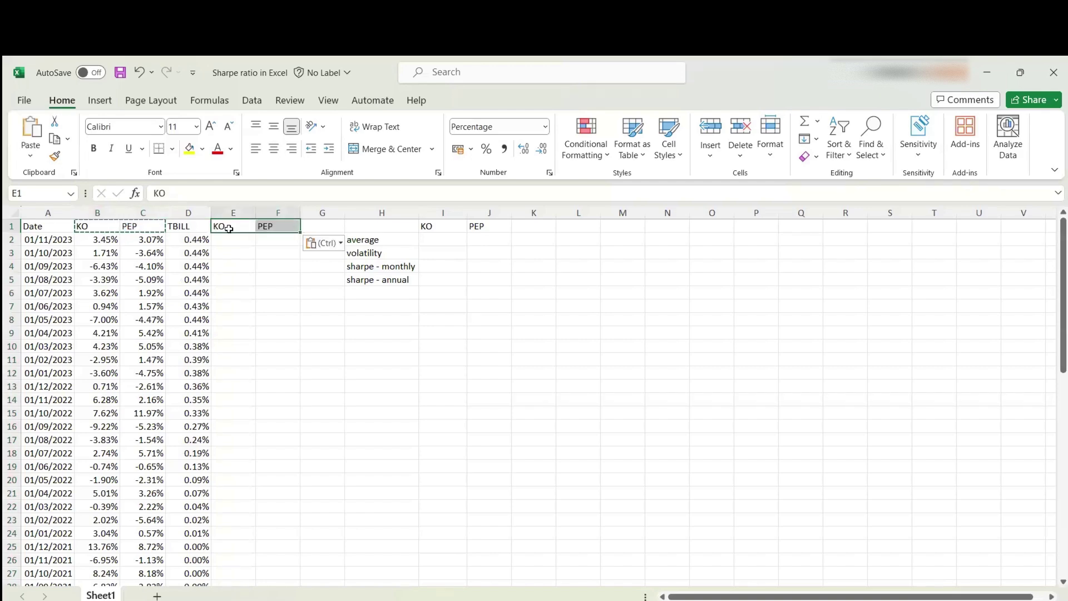
Step: Enter KO's excess-return formula =B2-$D2 in E2
click(224, 239)
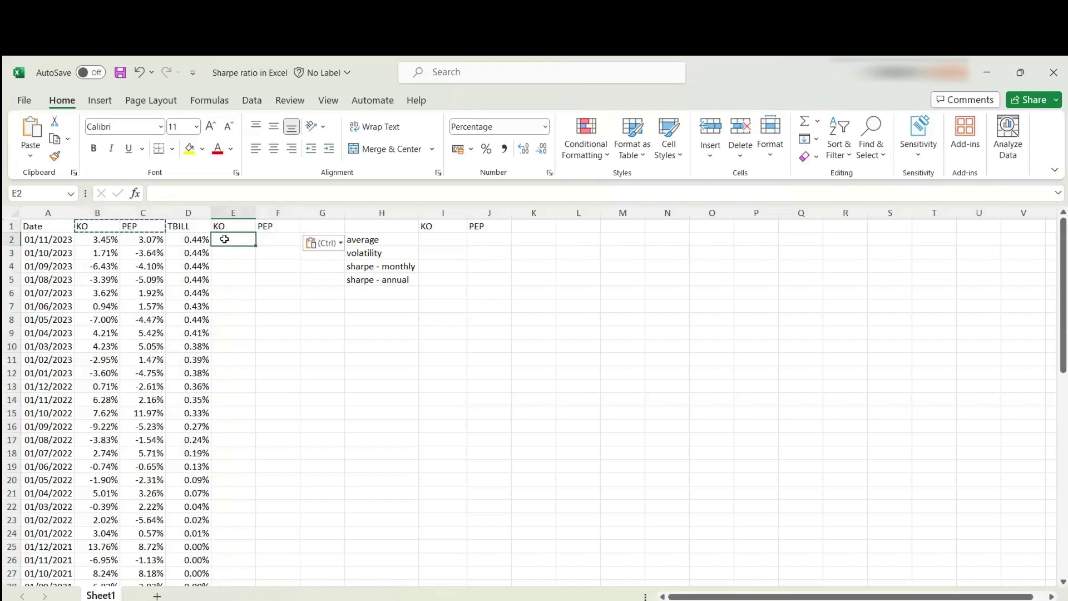
text(=)
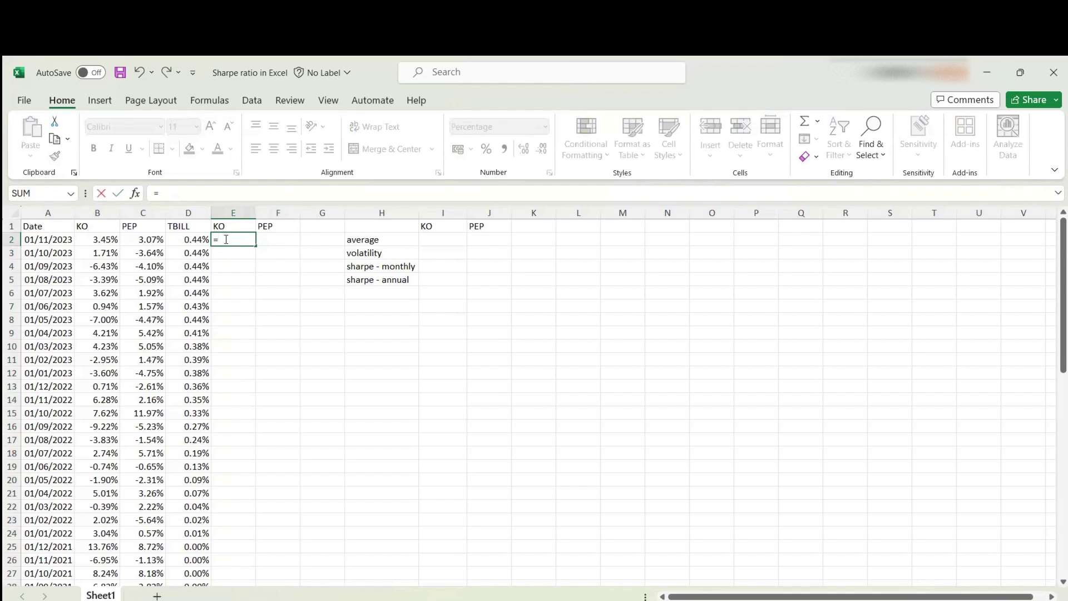
click(98, 238)
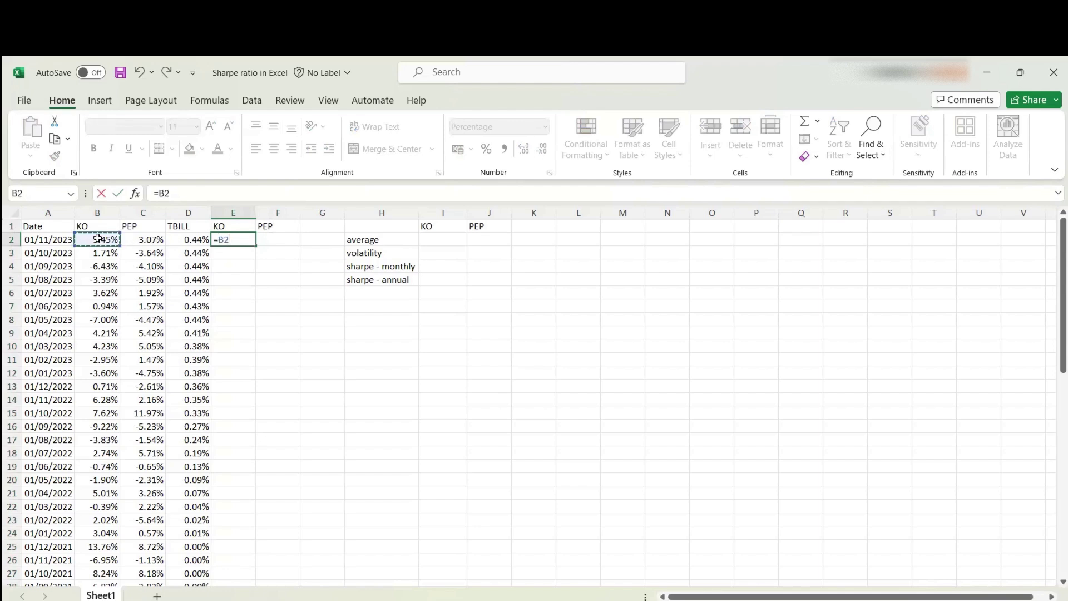
text(-)
click(194, 240)
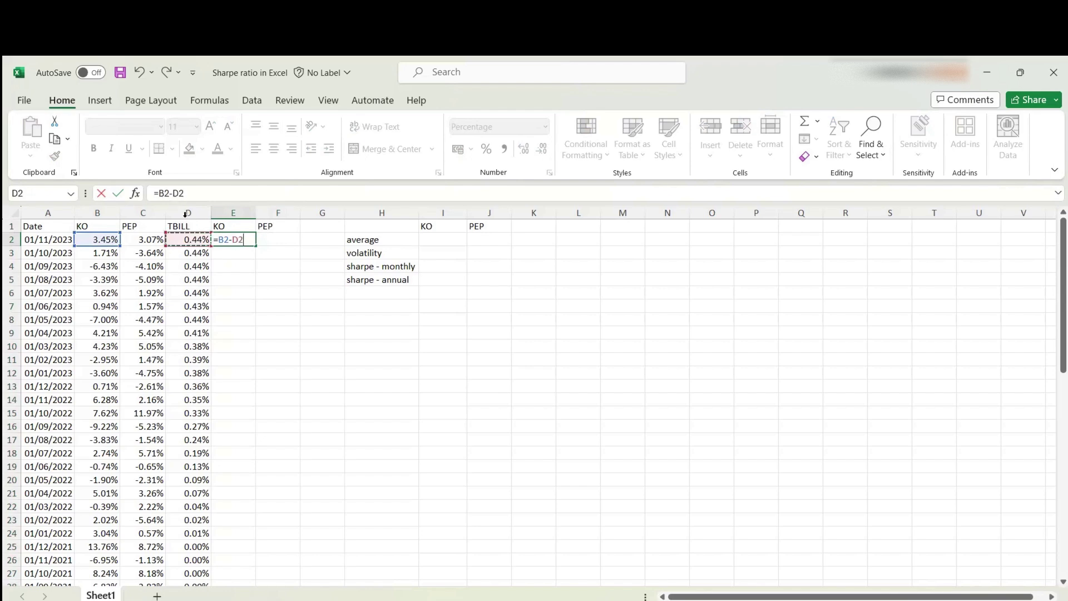
click(176, 193)
text($)
key(Return)
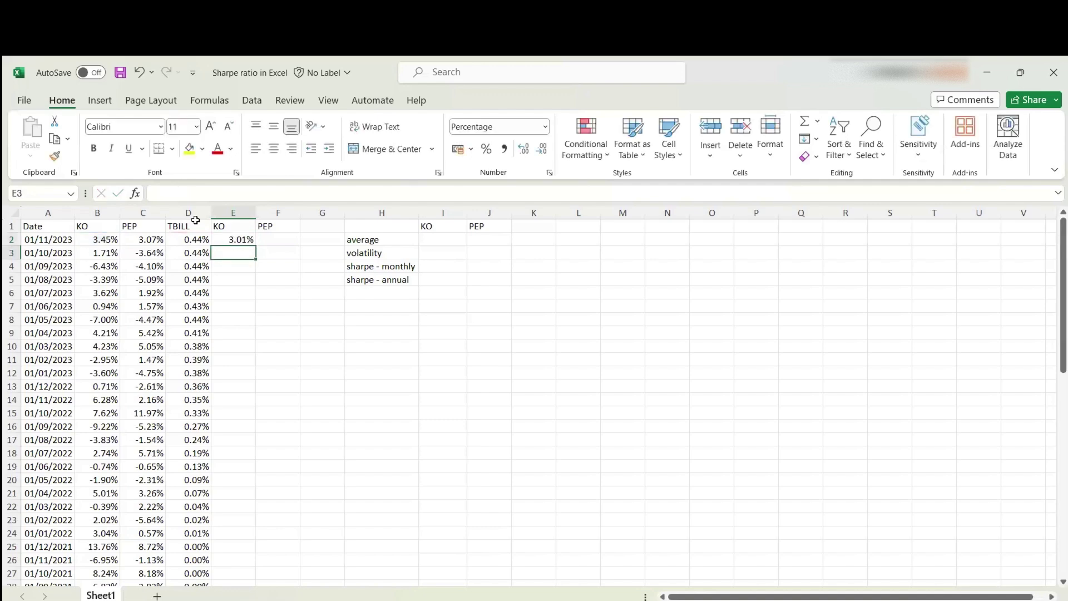
Step: Fill the excess-return formula right to F2, then down through row 61
click(243, 241)
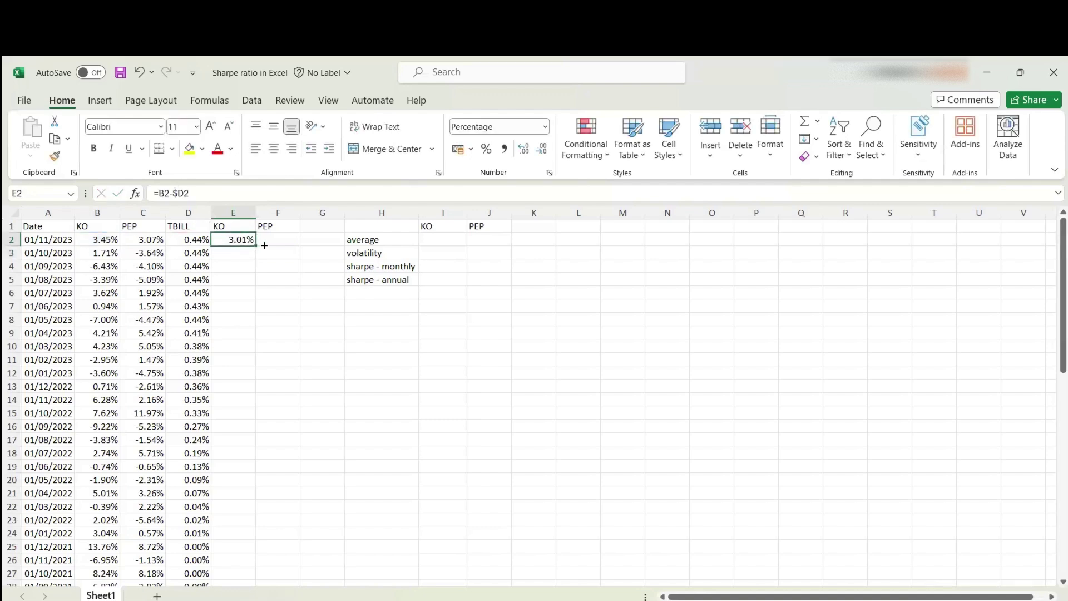
drag(256, 245, 285, 236)
click(286, 237)
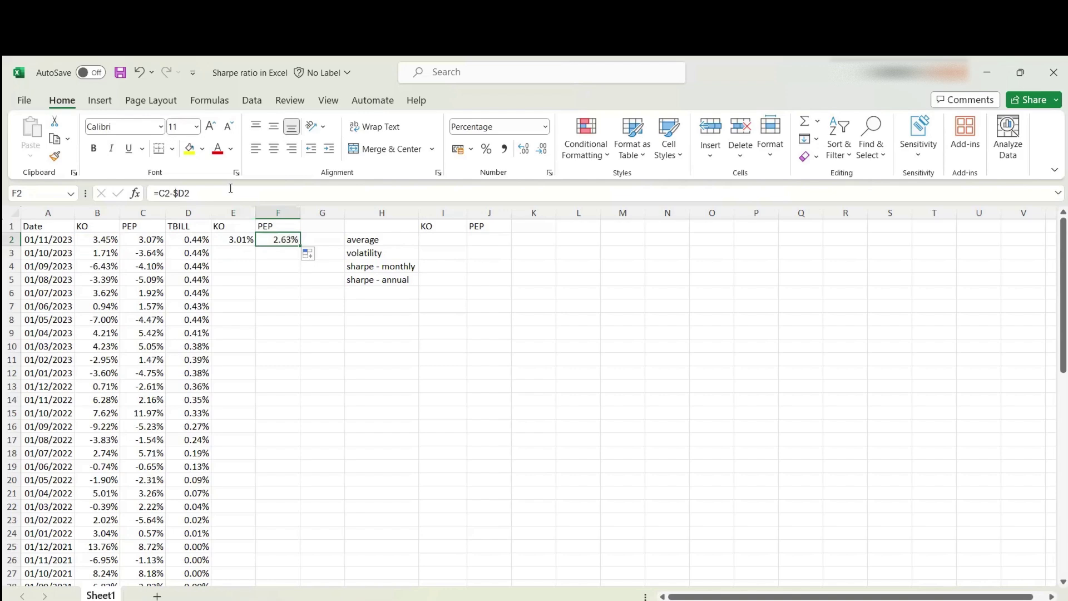
double_click(286, 238)
key(Escape)
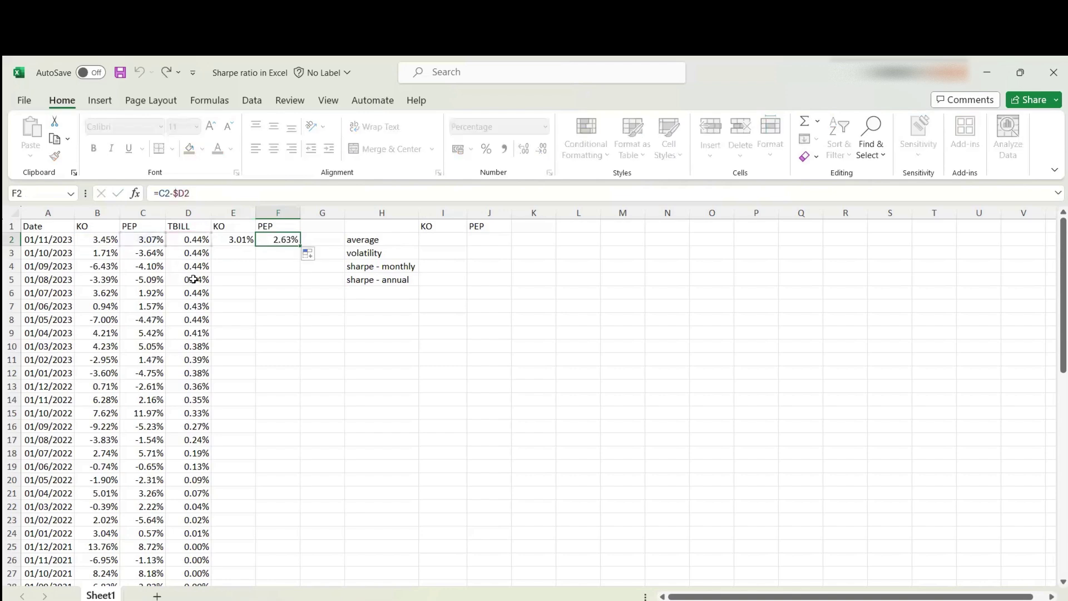
click(237, 240)
drag(237, 240, 282, 238)
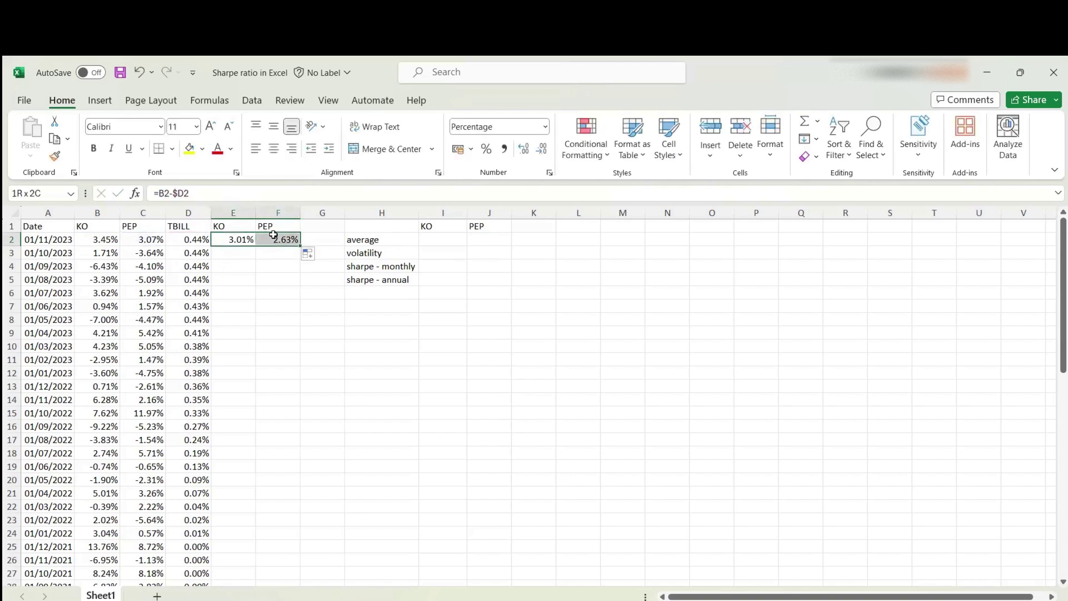
double_click(298, 247)
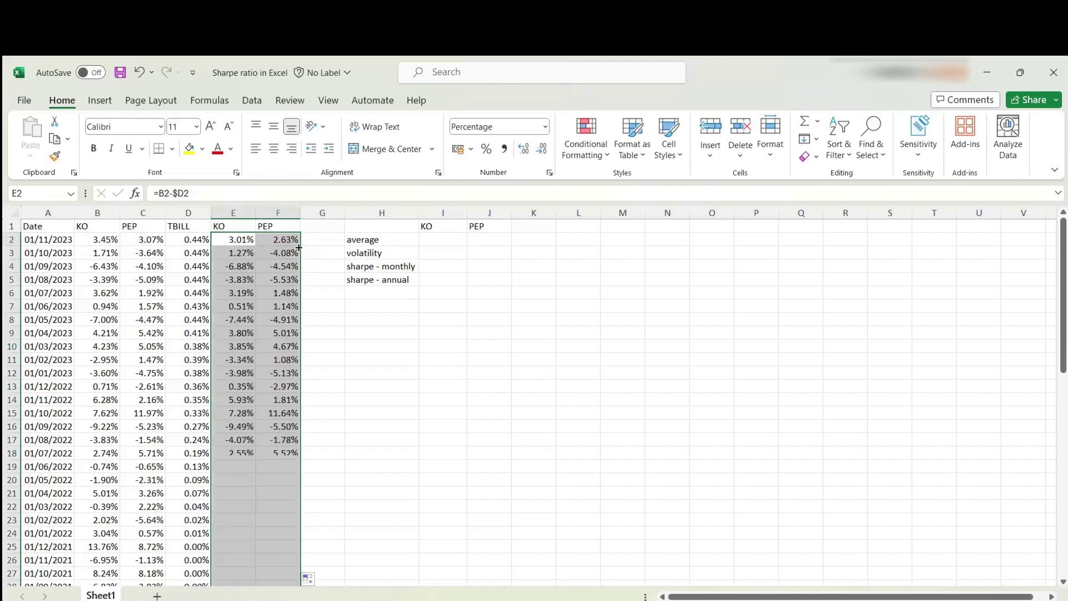
scroll(420, 334, down, 8)
scroll(420, 335, down, 5)
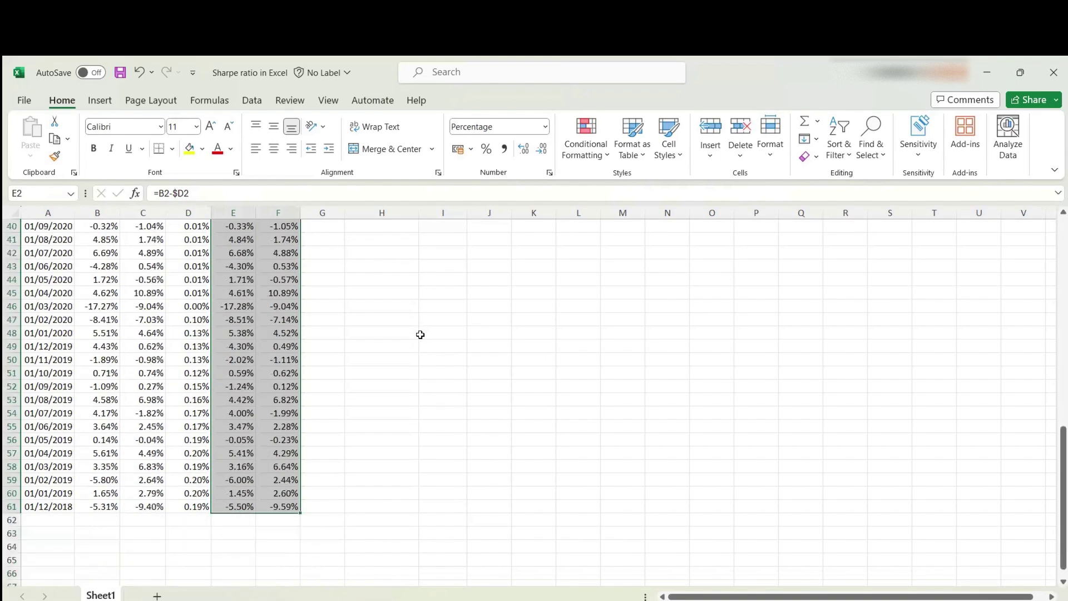
scroll(421, 335, up, 13)
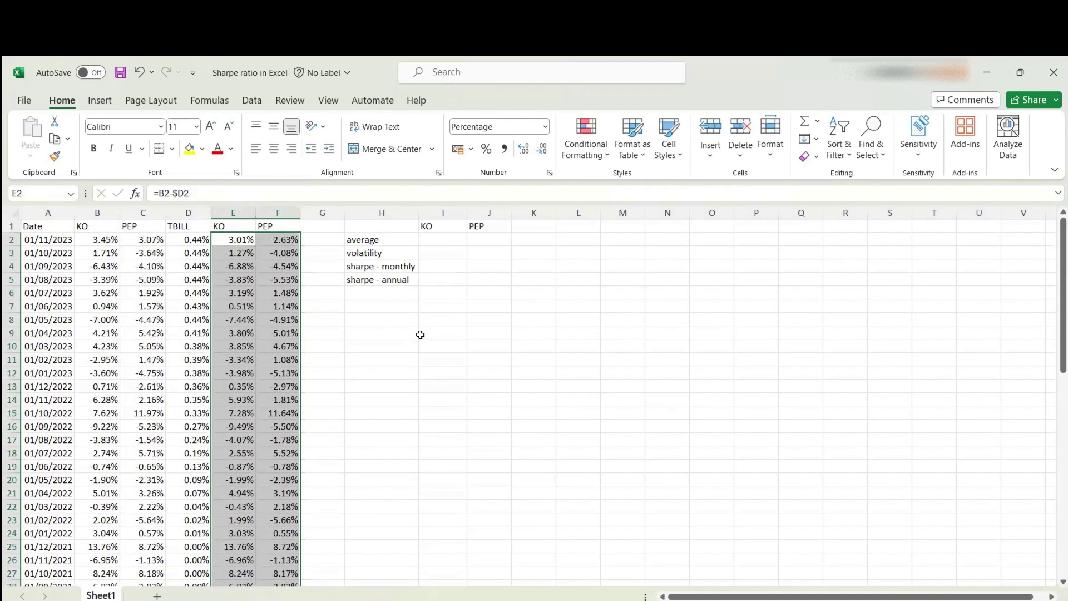
Step: Enter =AVERAGE(E2:E61) in I2 and copy it to J2, giving 0.51% and 0.74%
click(430, 238)
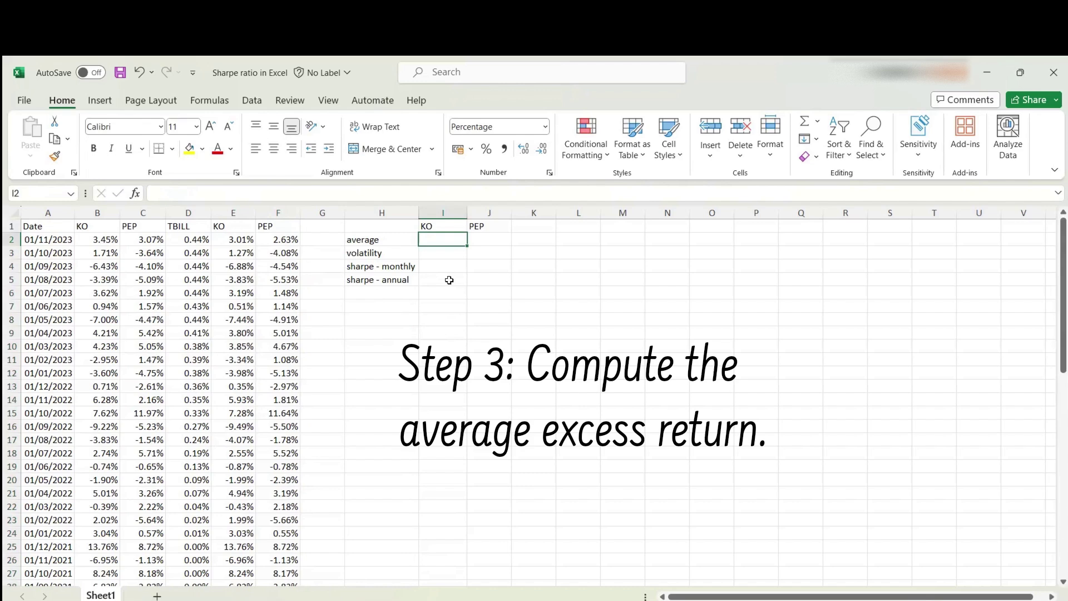
text(=)
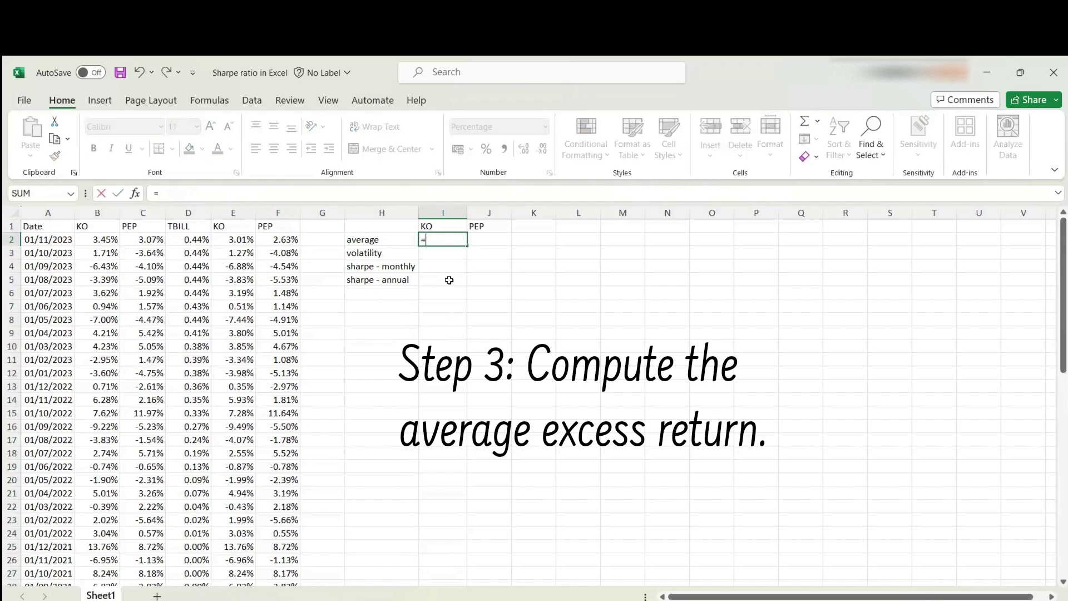
text(average)
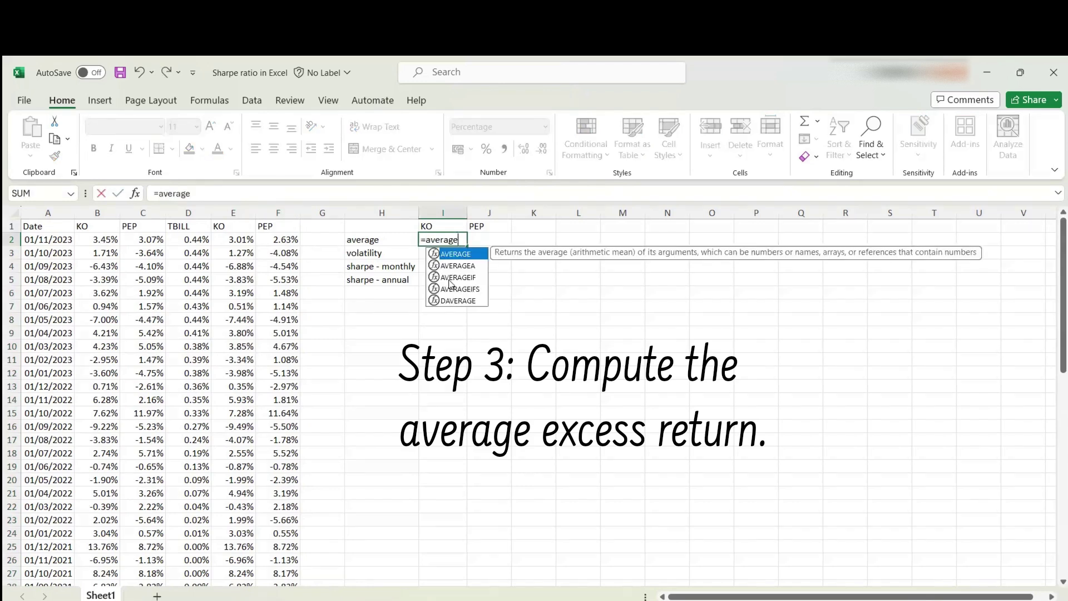
text(()
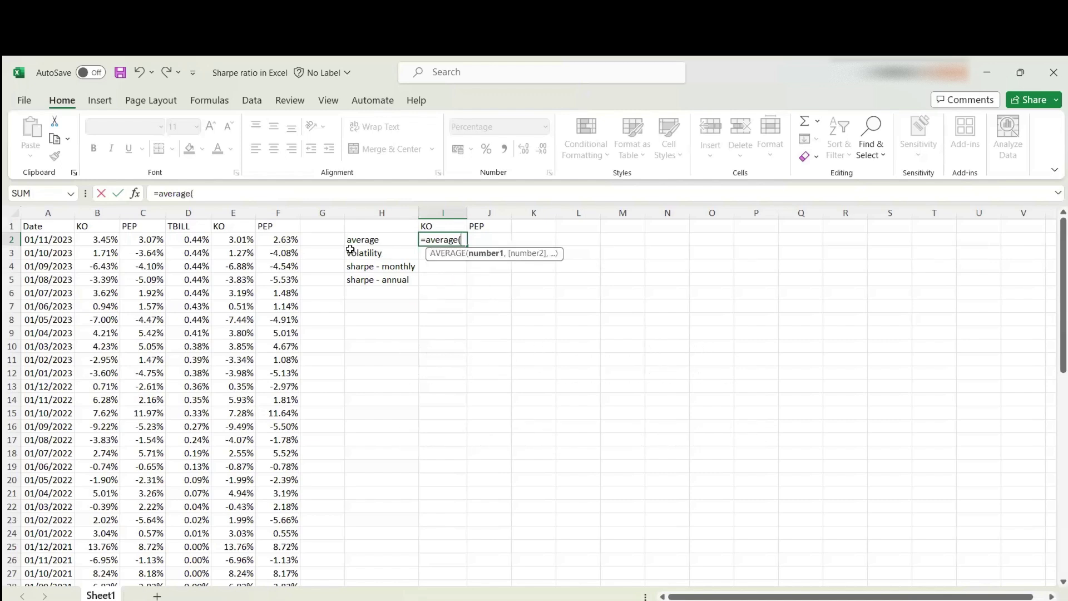
click(241, 239)
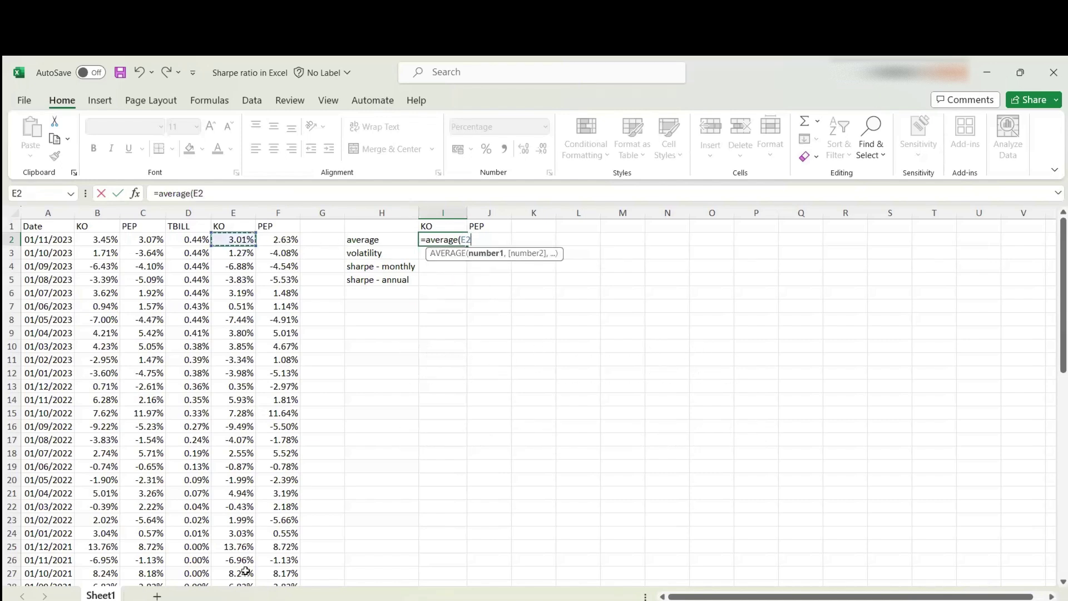
key(ctrl+shift+Down)
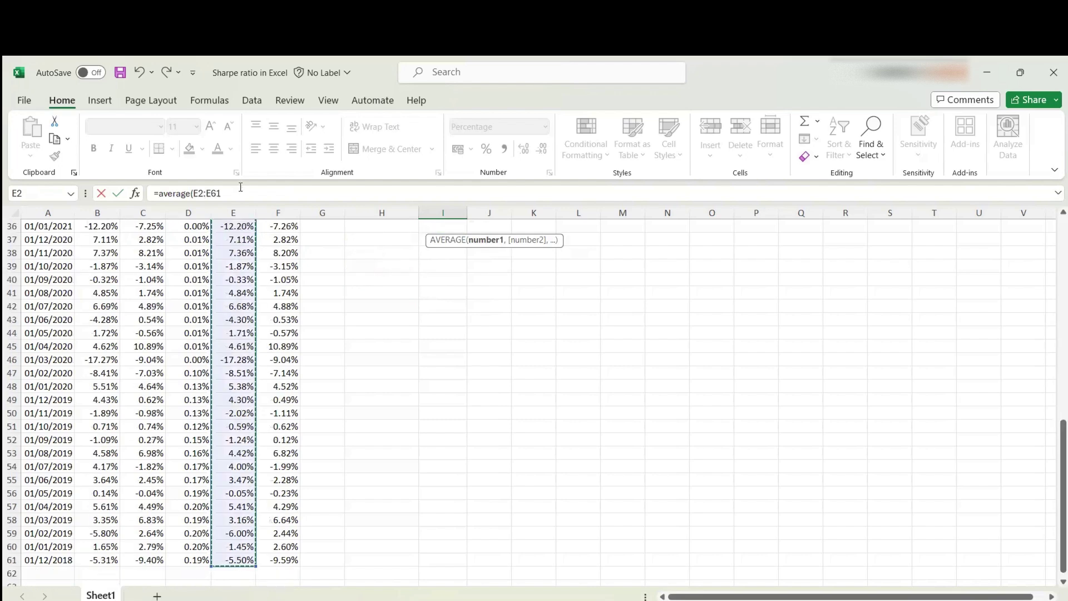
text())
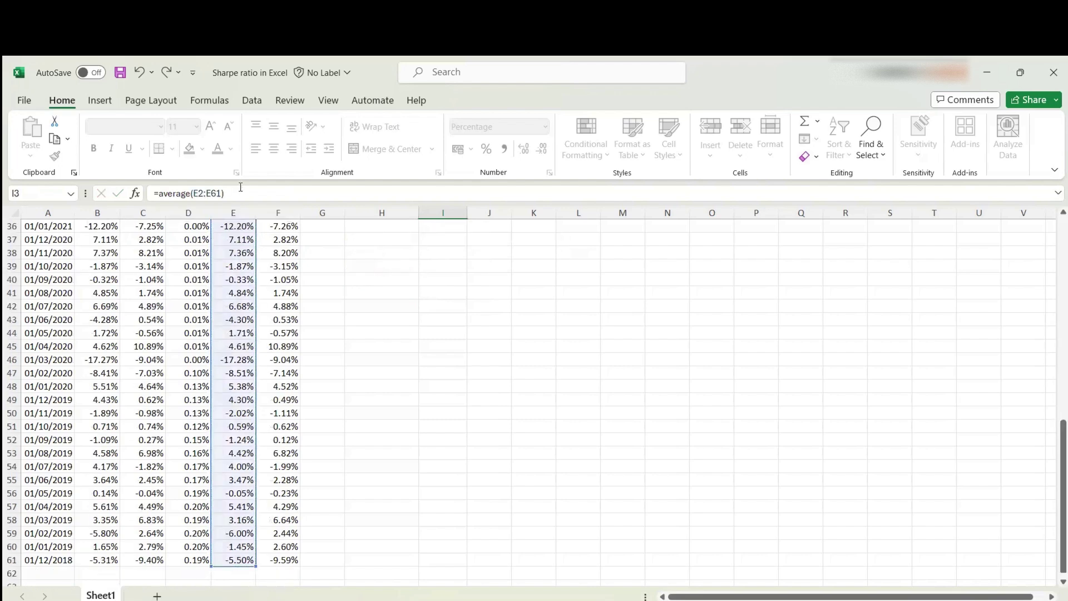
key(Return)
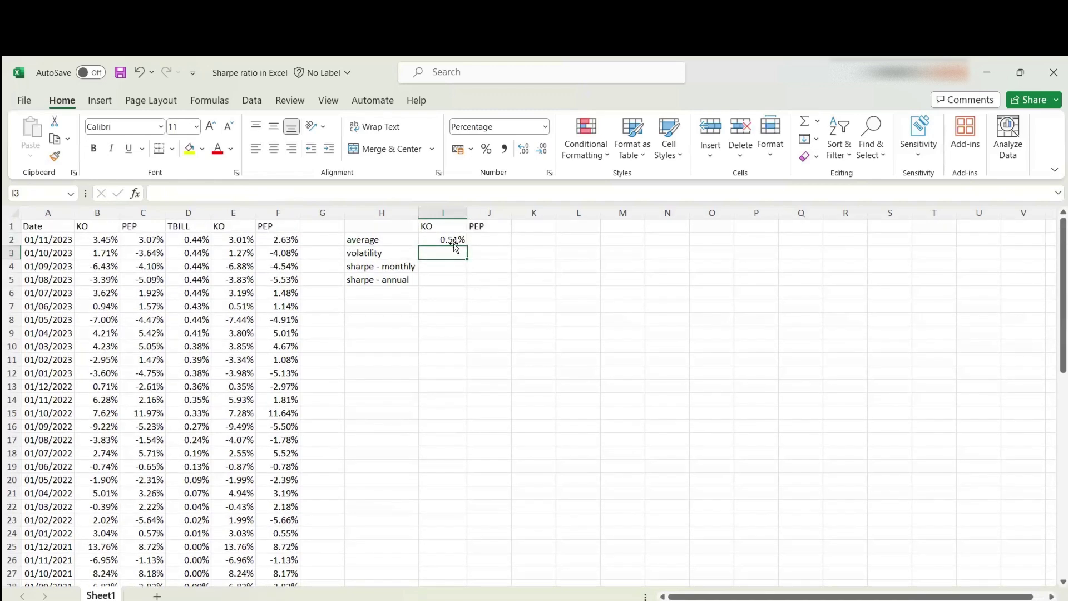
click(453, 240)
drag(467, 246, 501, 248)
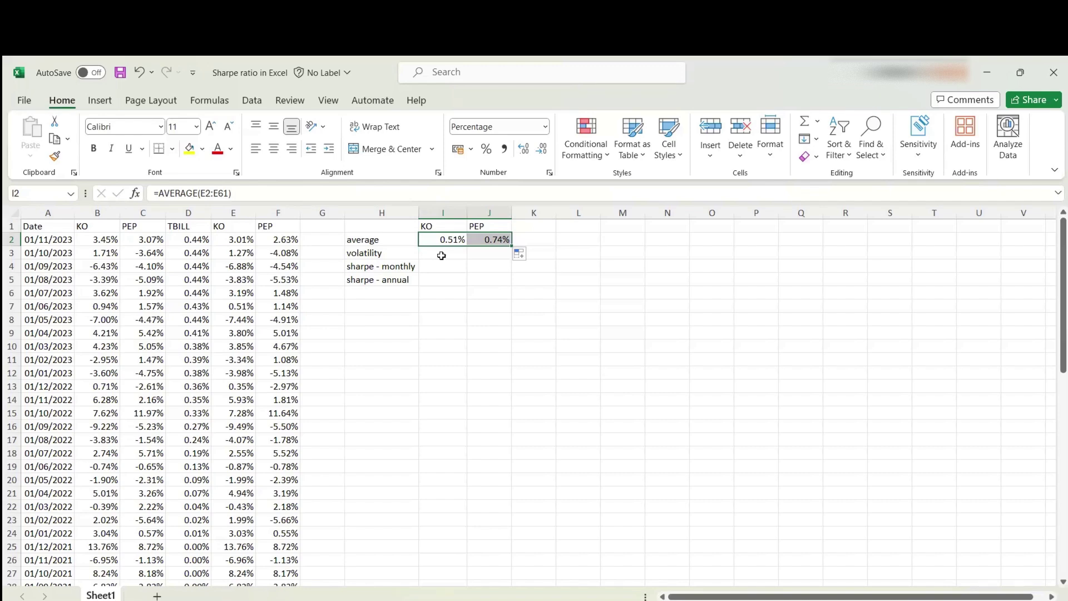
click(394, 251)
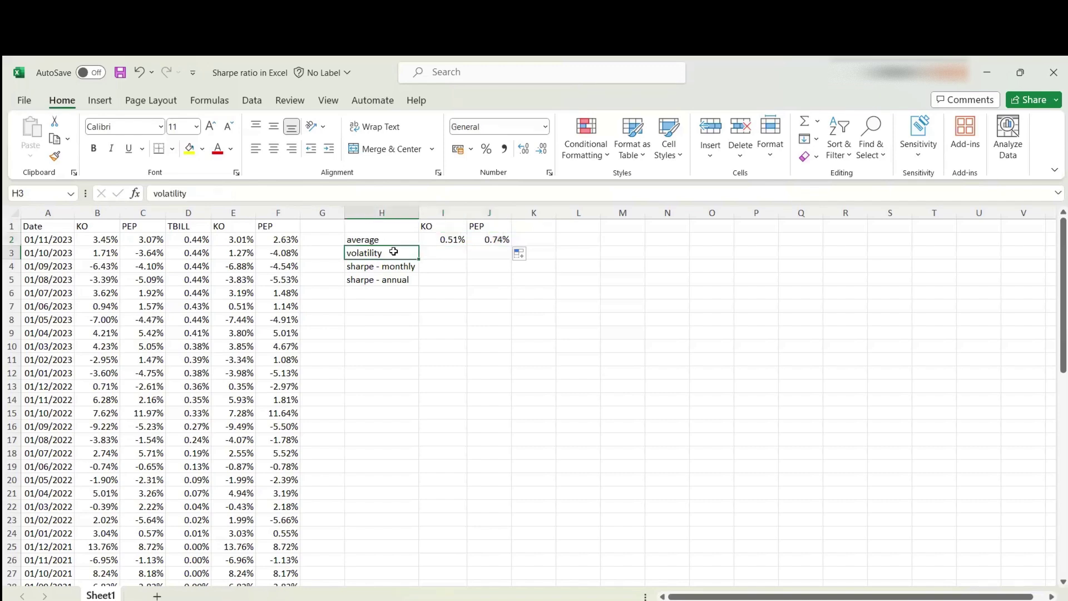
Step: Enter =STDEV.S(E2:E61) in I3 and copy it to J3, giving 5.59% and 4.89%
click(440, 252)
text(=)
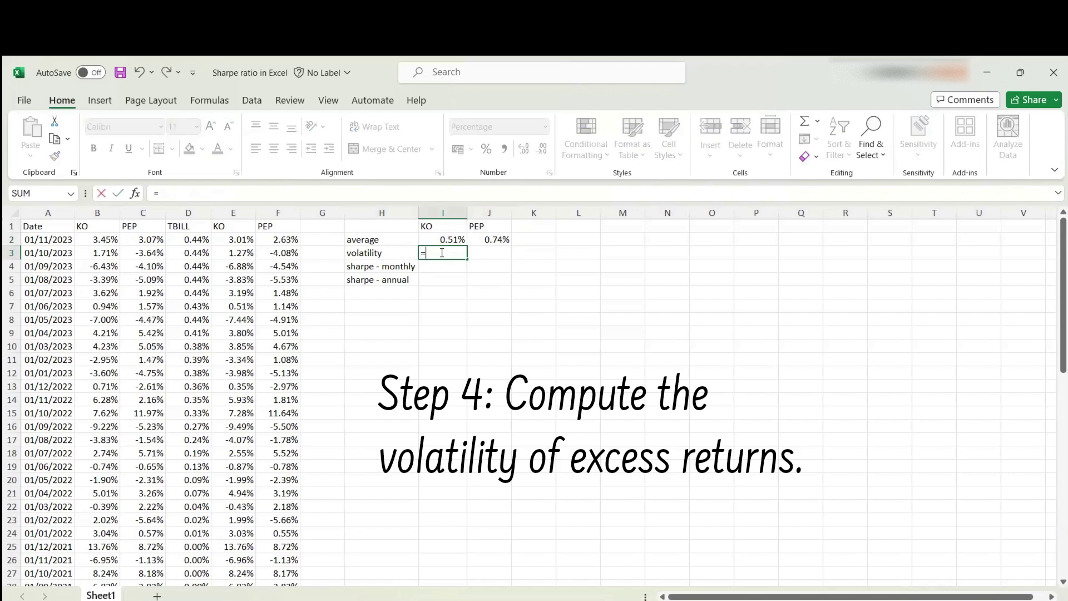
text(st)
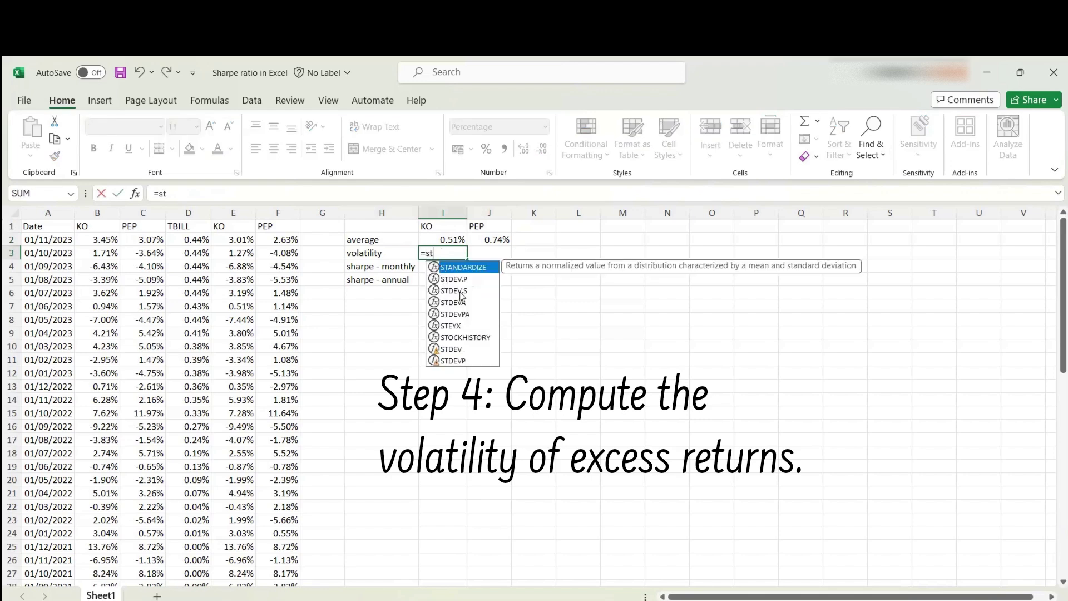
text(dev)
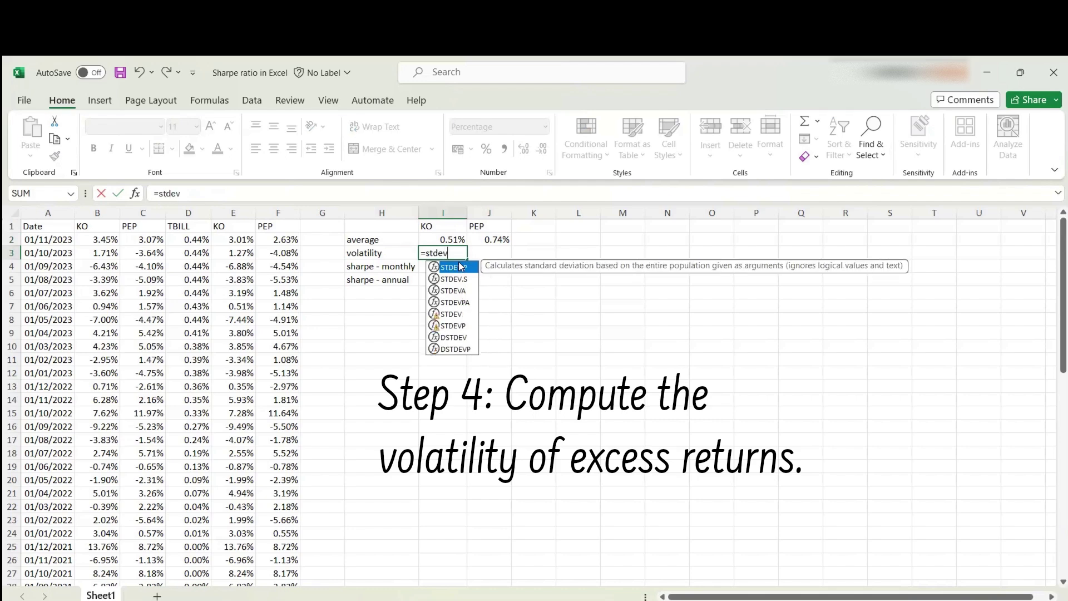
text(.s()
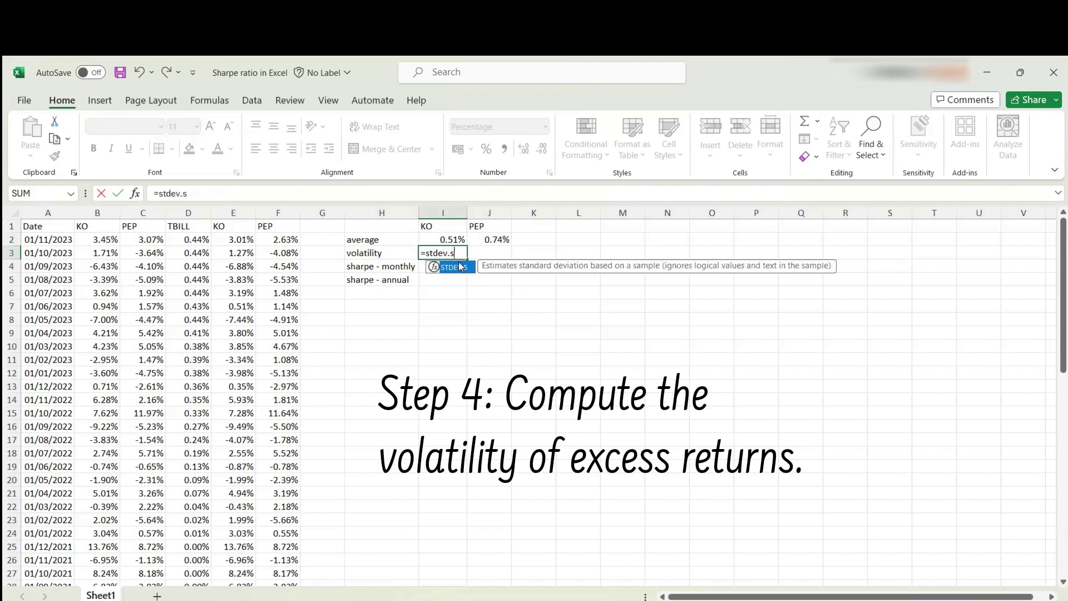
click(247, 241)
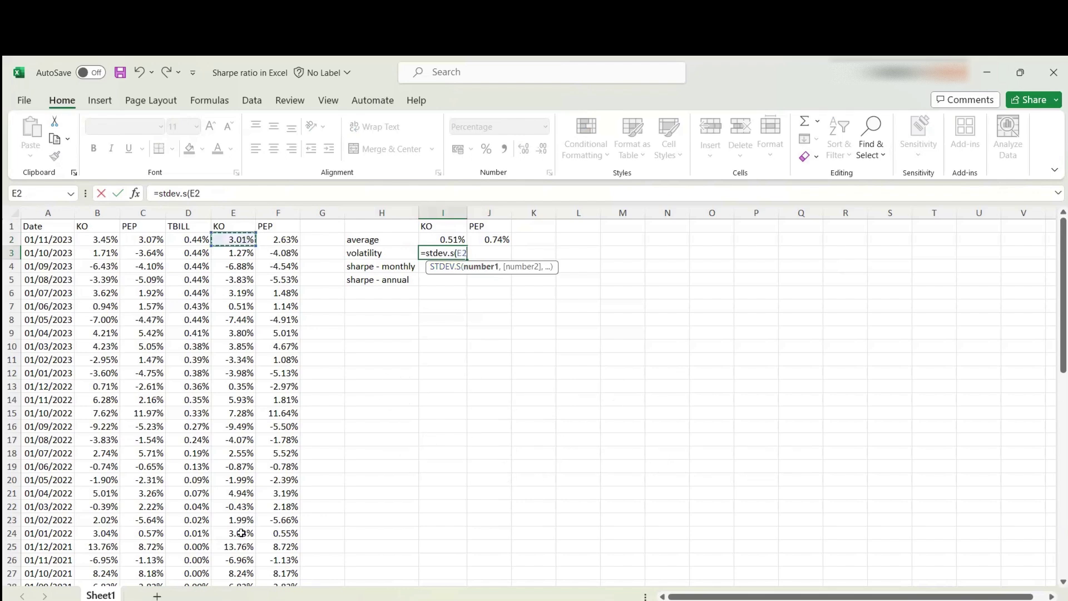
key(ctrl+shift+Down)
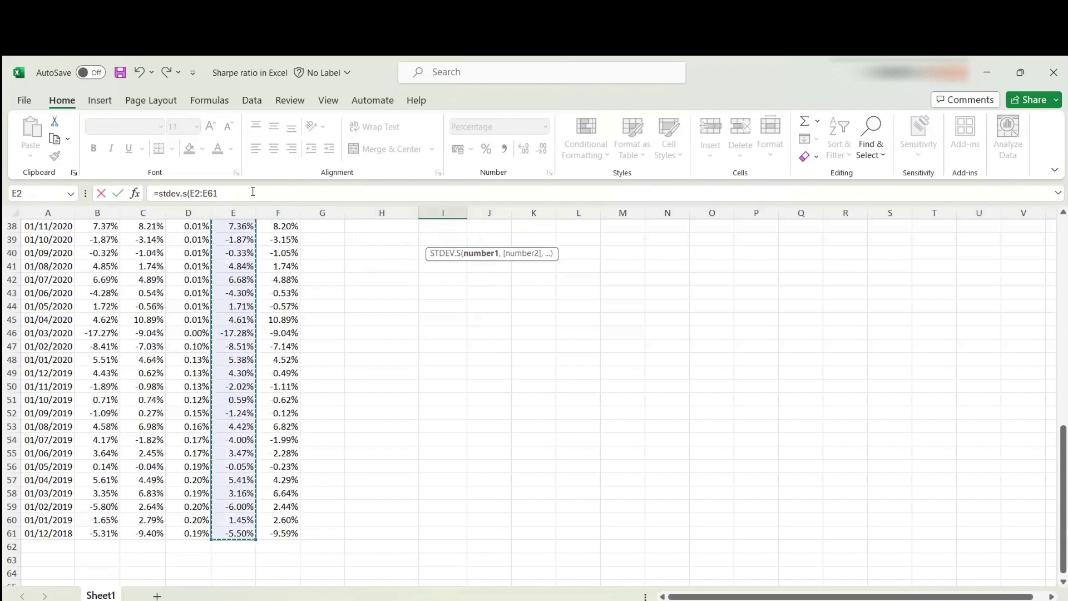
text())
key(Return)
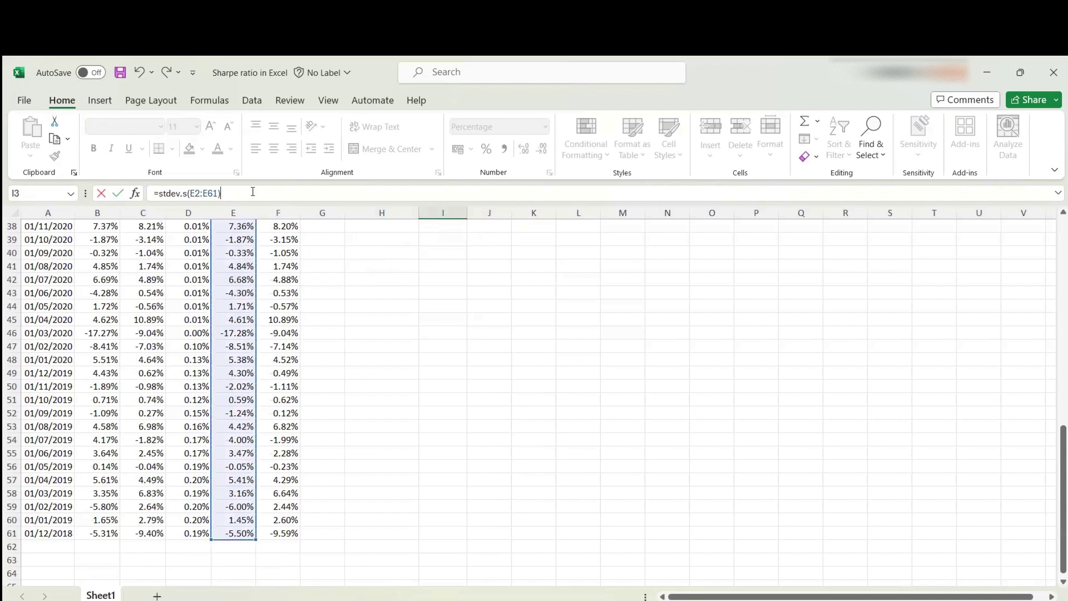
click(459, 254)
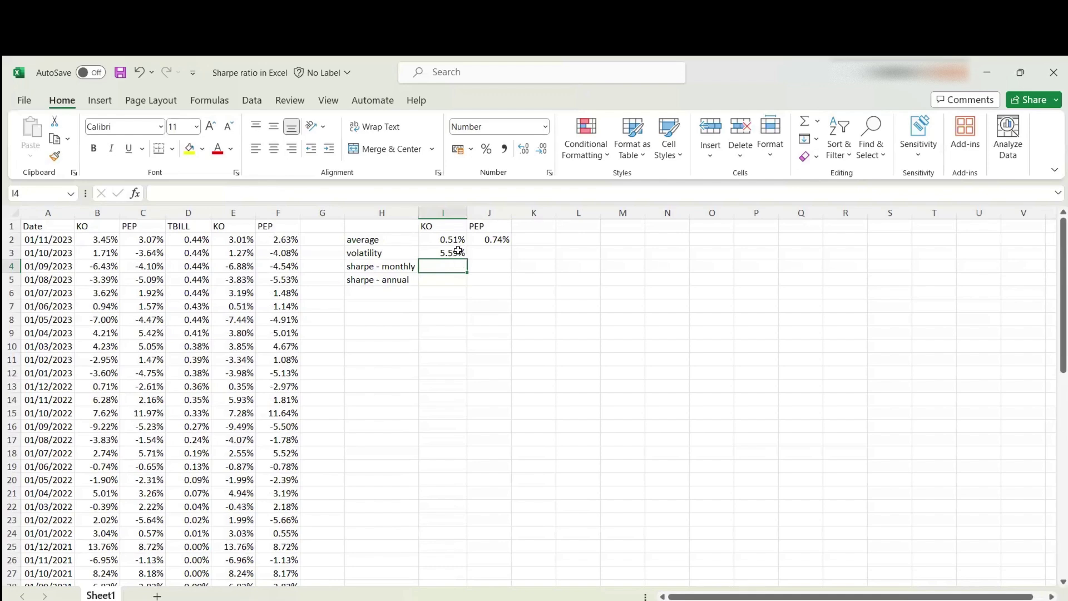
drag(467, 260, 513, 260)
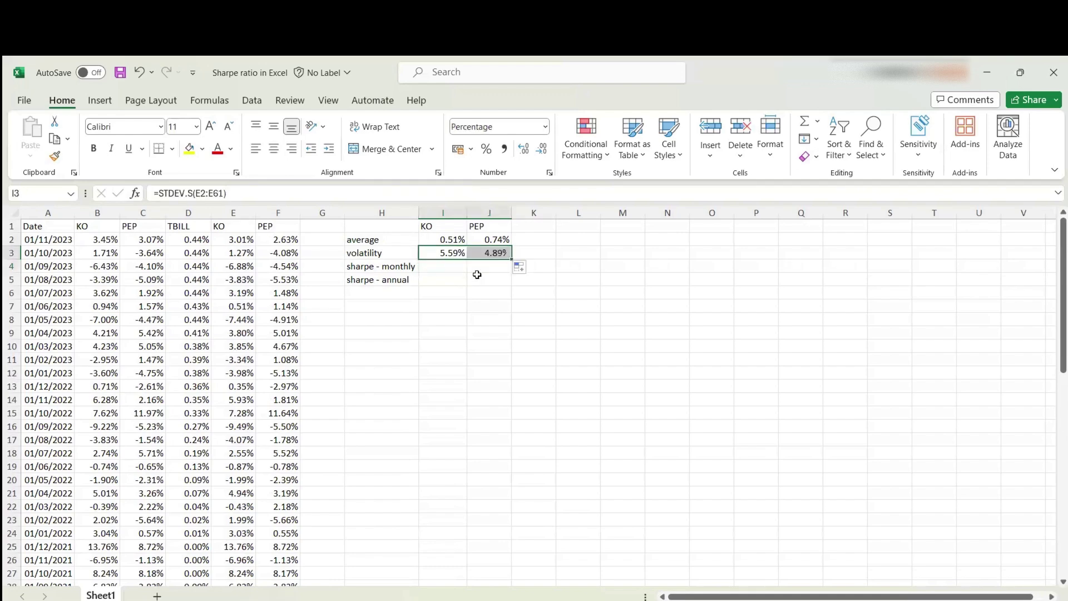
Step: Enter =I2/I3 in I4 and copy it to J4, giving Sharpe ratios 0.09 and 0.15
click(433, 268)
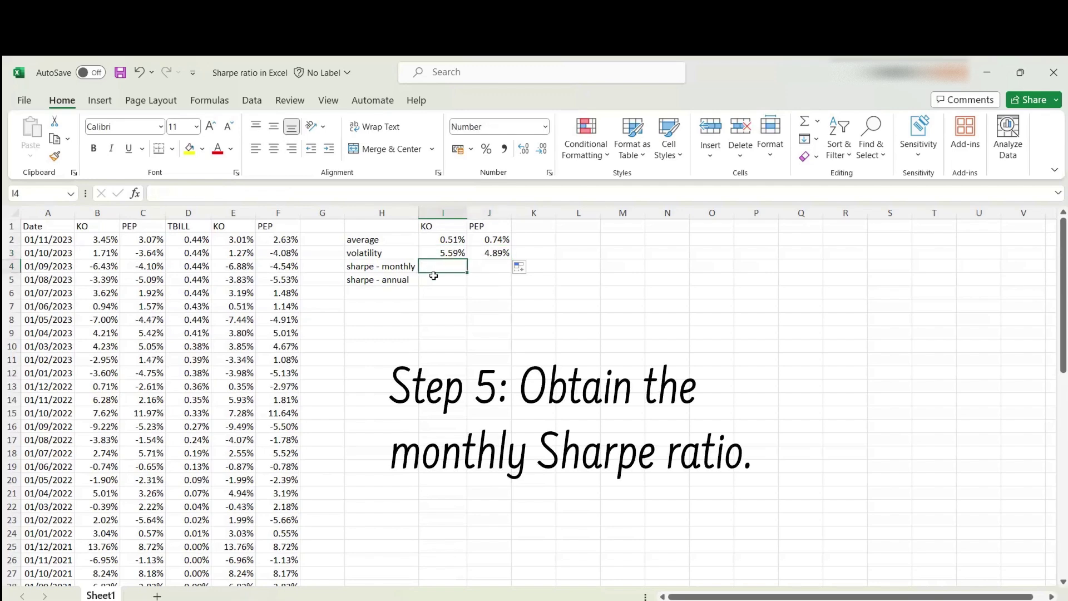
text(=)
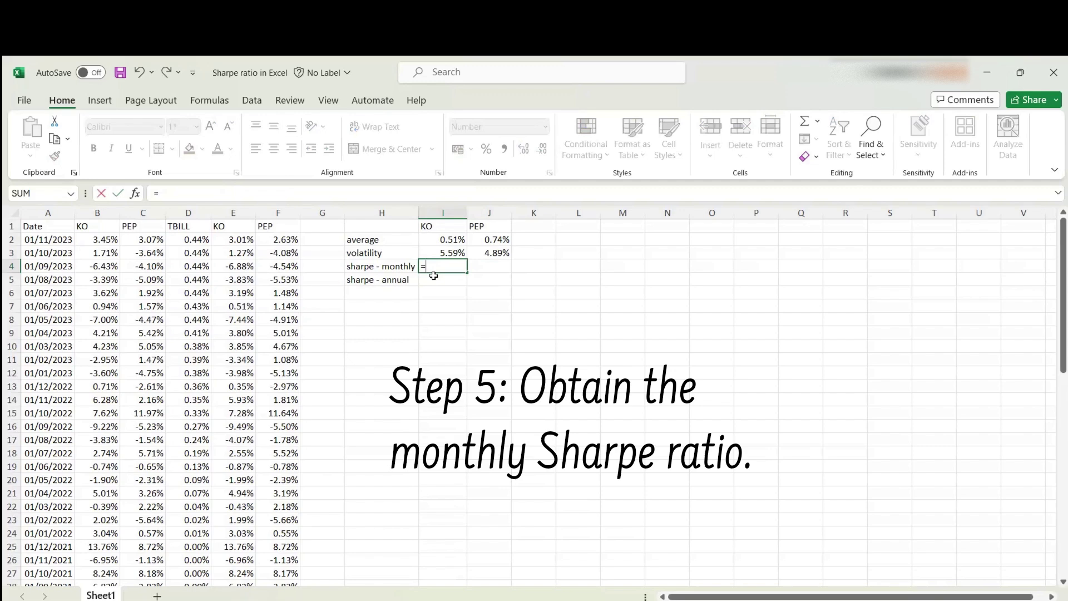
click(436, 239)
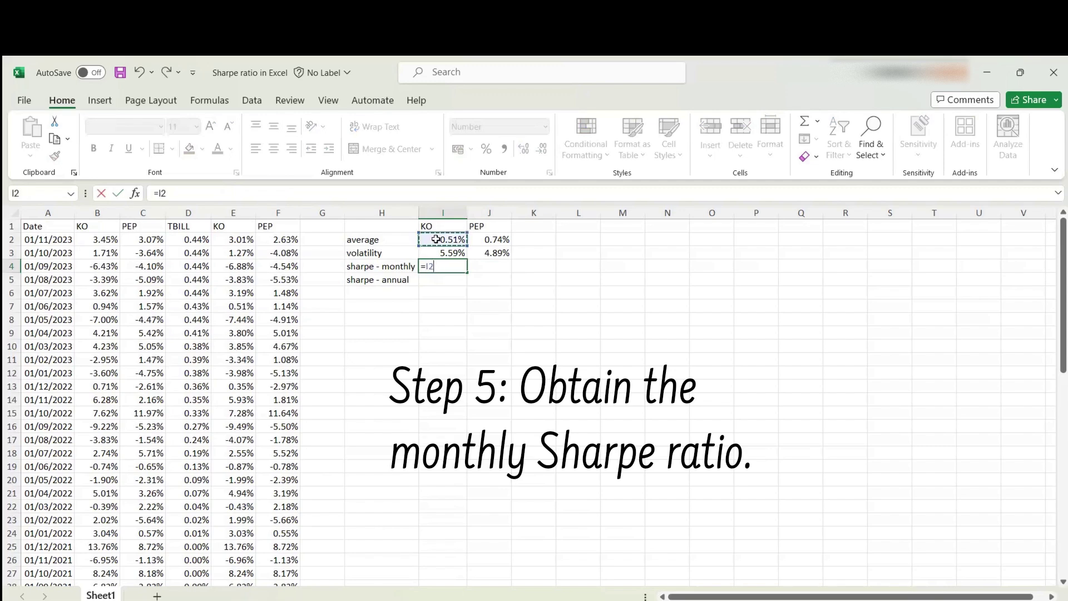
text(/)
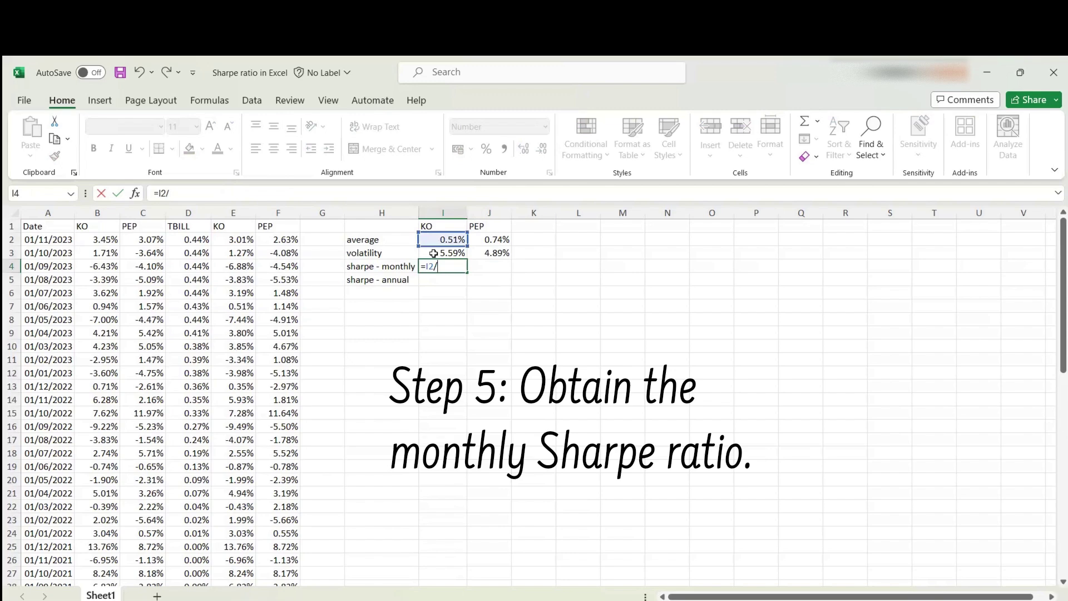
click(434, 253)
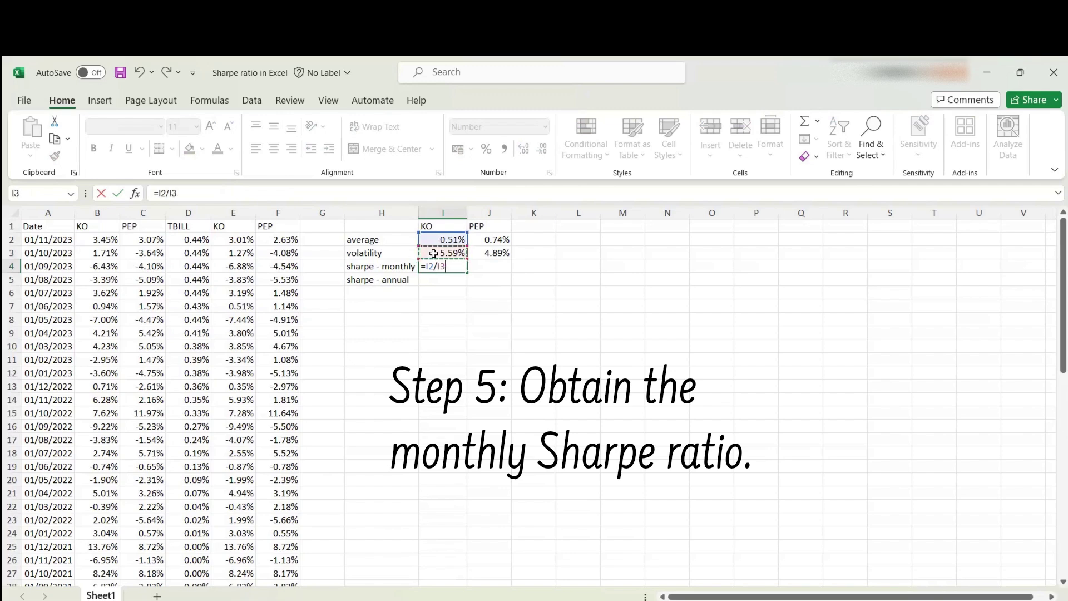
key(Return)
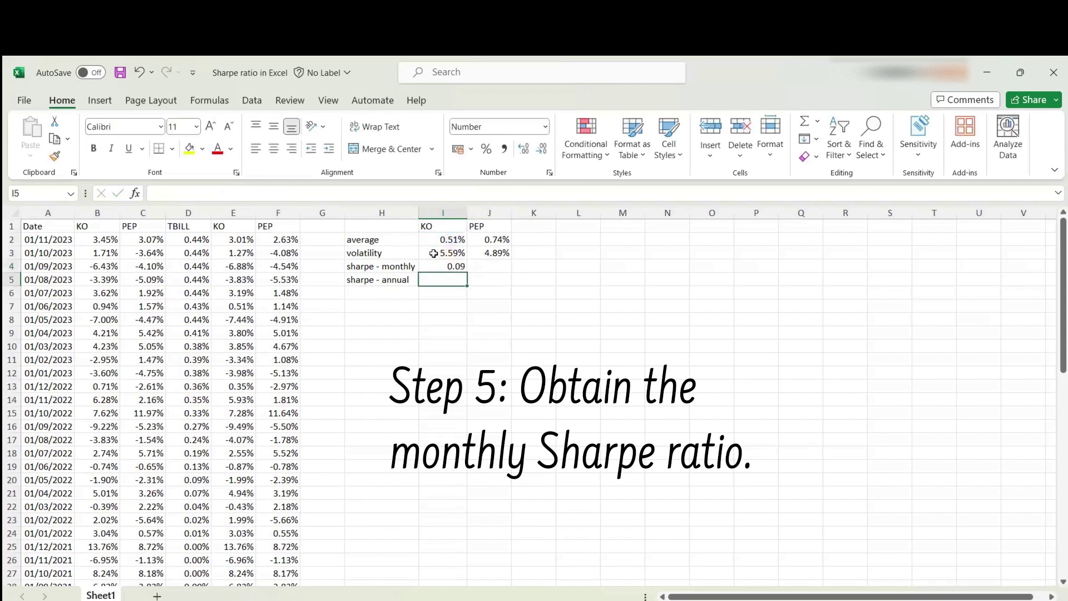
click(458, 269)
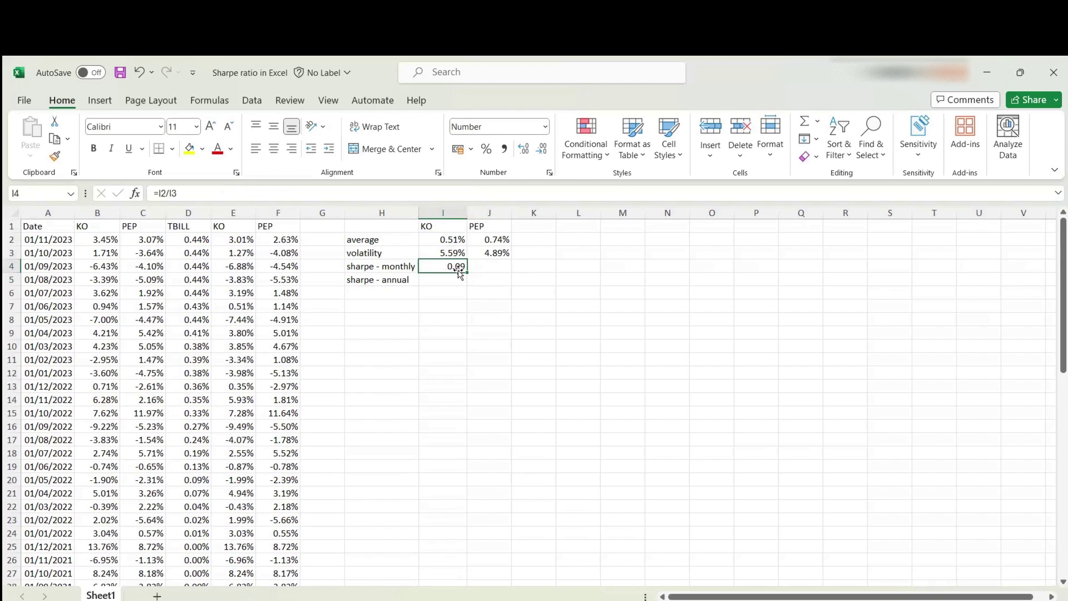
drag(466, 275, 510, 267)
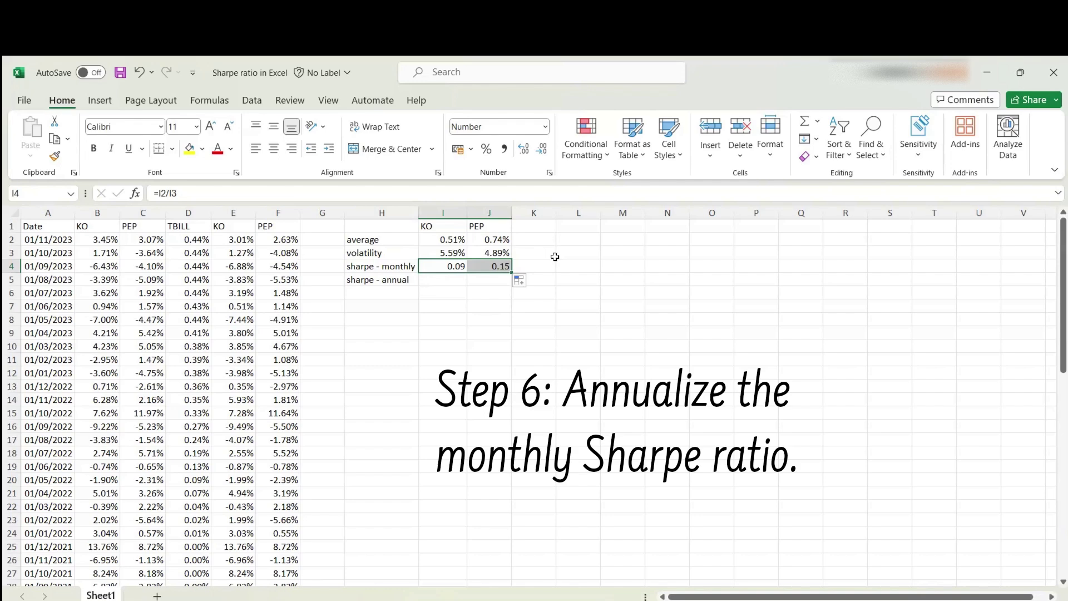
Step: Review KO's average, volatility and monthly Sharpe formulas in I2:I4
click(434, 280)
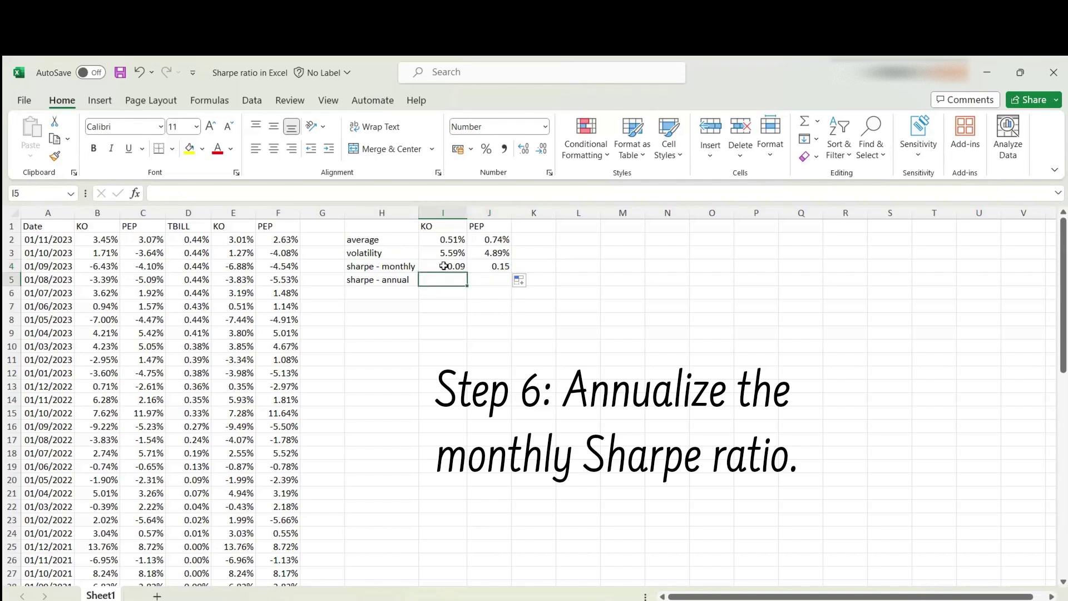
click(443, 266)
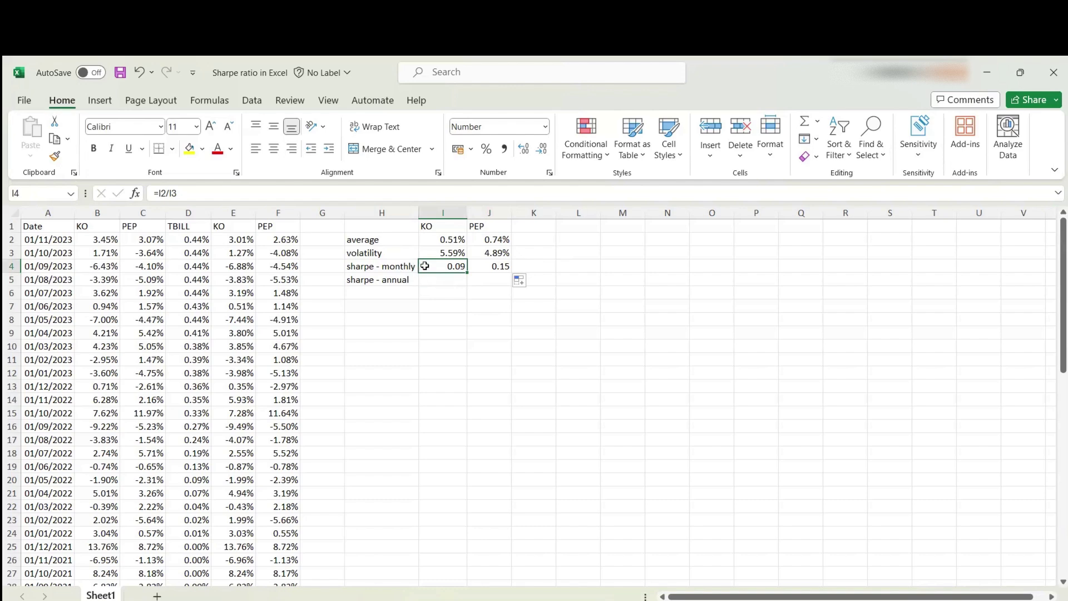
click(442, 245)
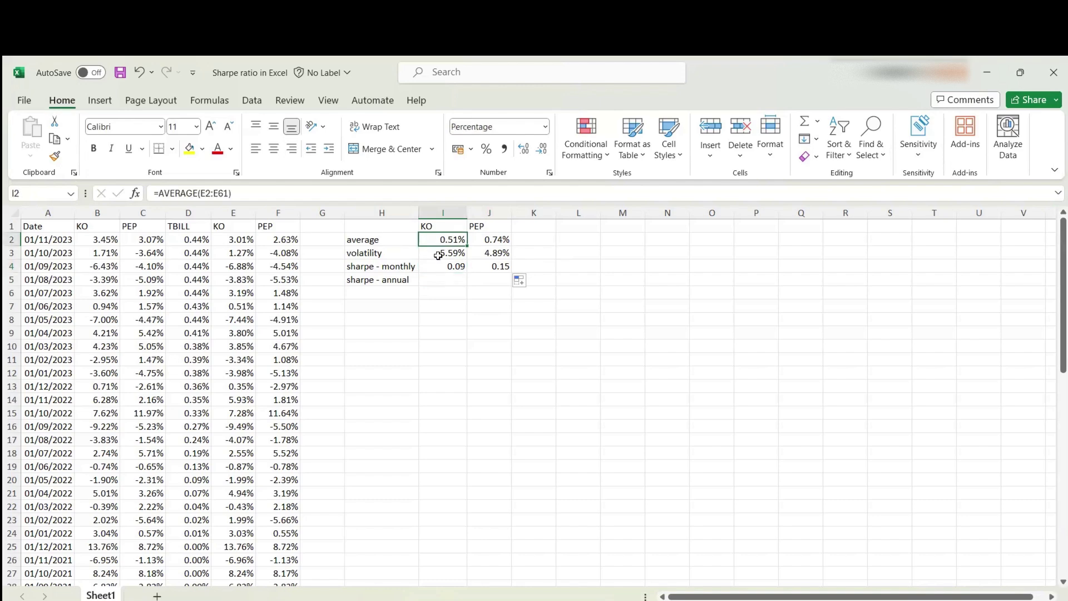
click(438, 255)
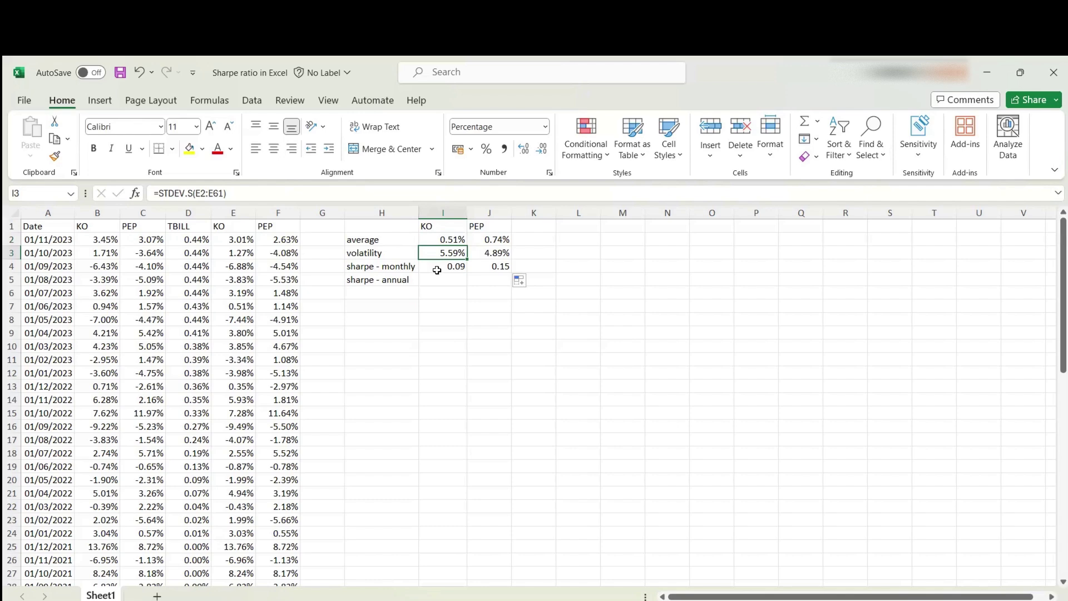
click(438, 270)
Step: Enter =I4*SQRT(12) in I5, giving KO's annual Sharpe ratio of 0.32
click(438, 282)
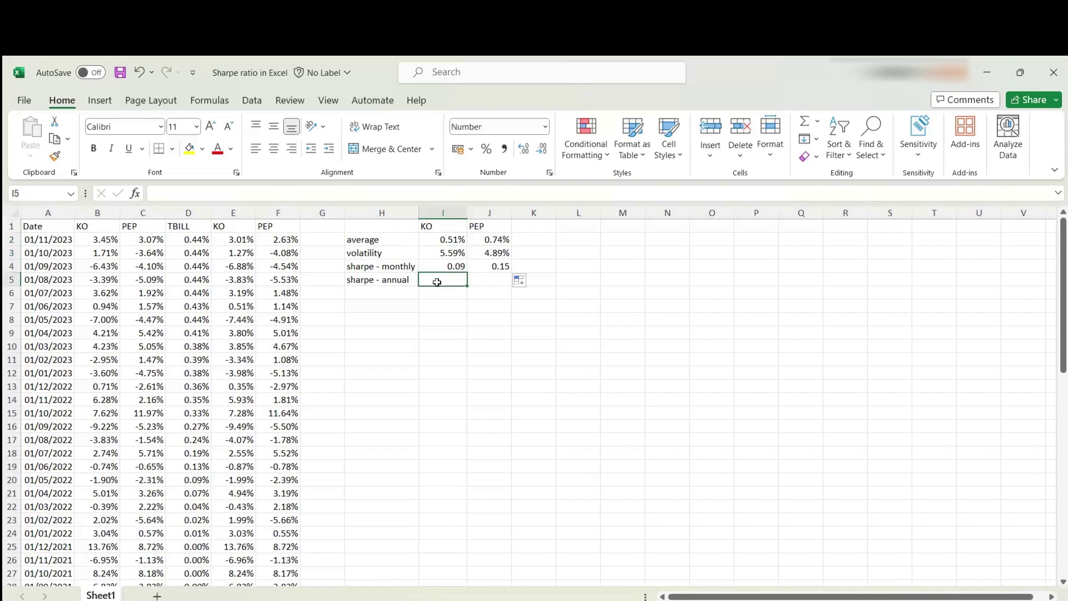
text(=)
click(439, 267)
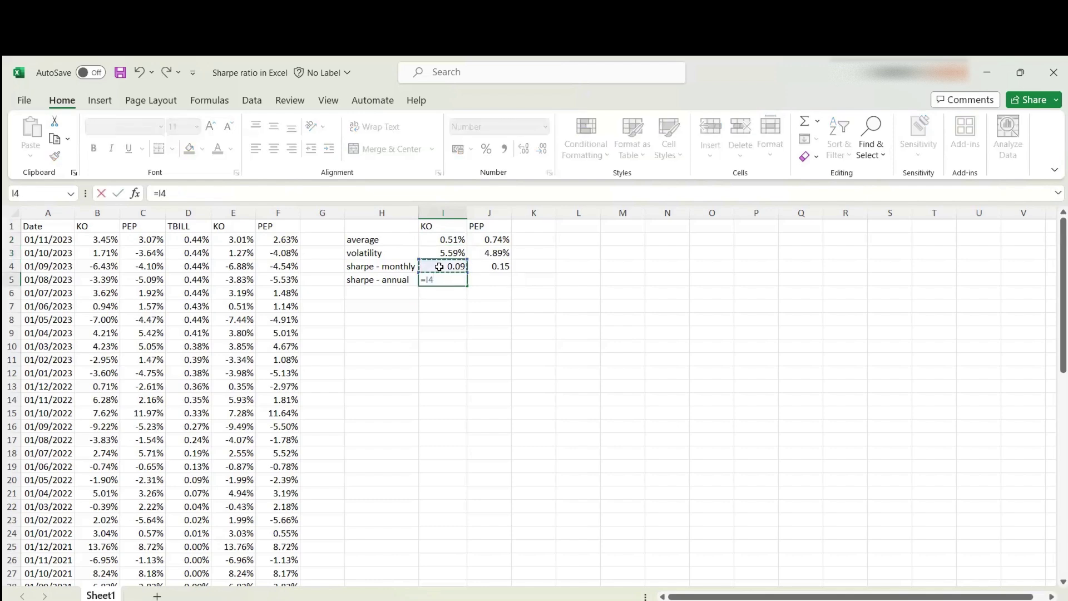
text(*sqrt(12)
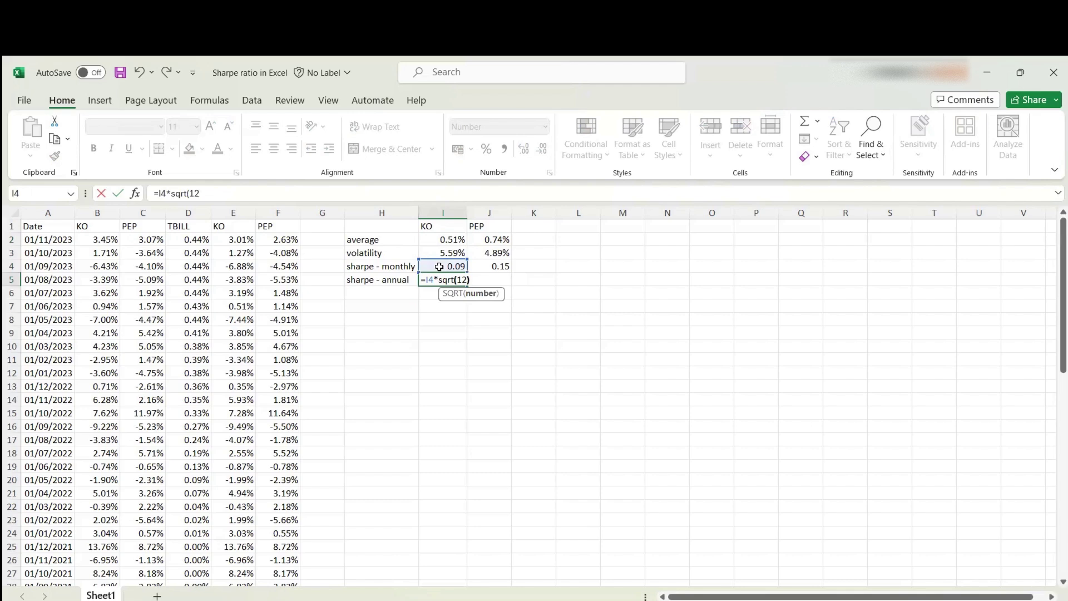
key(Return)
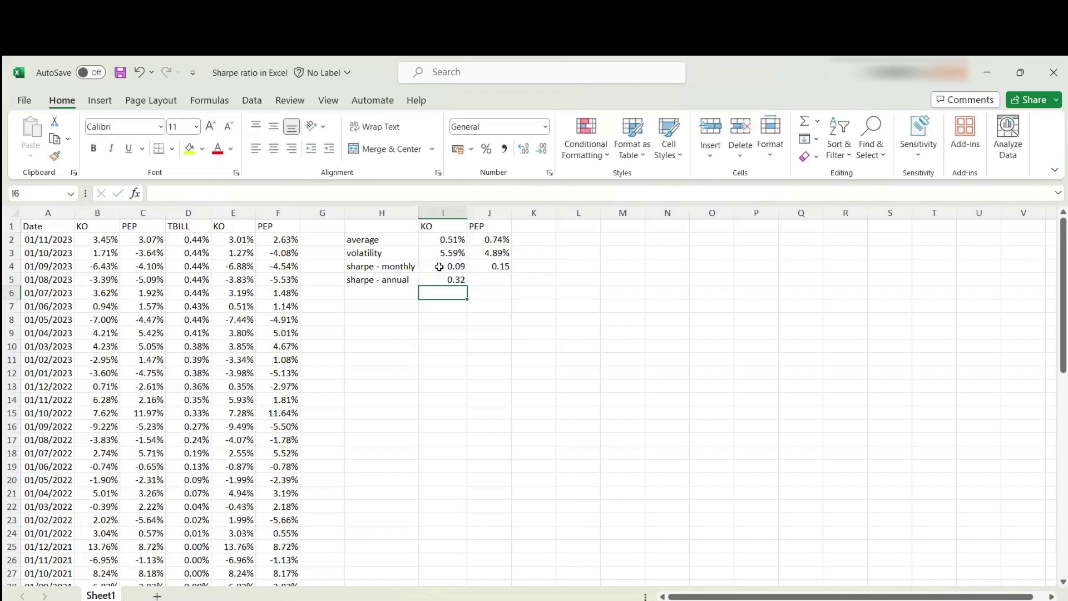
click(442, 278)
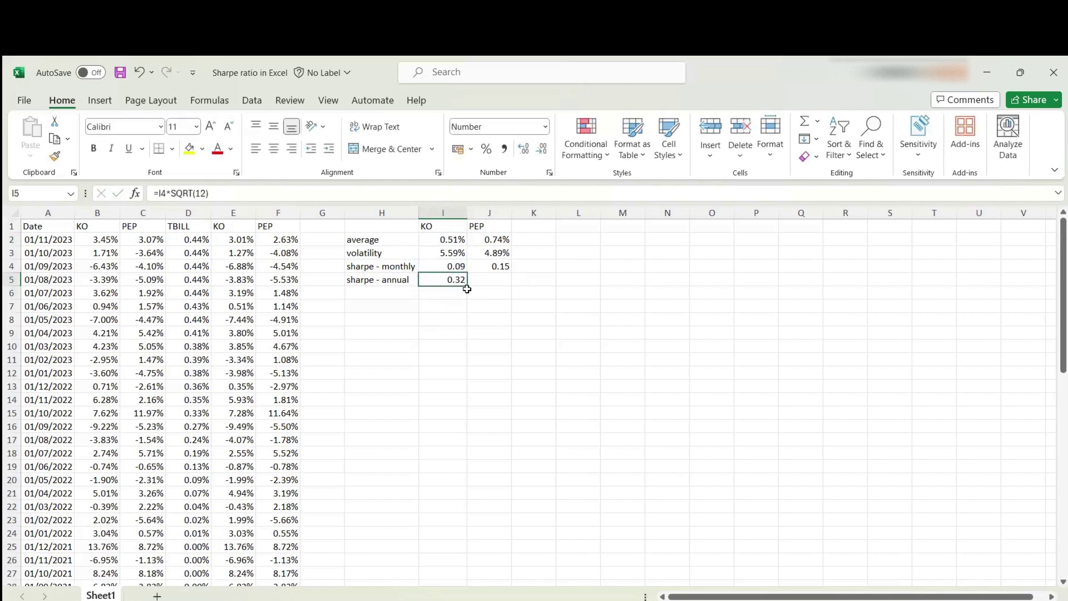
Step: Copy the annual Sharpe formula from I5 into J5, giving PEP 0.52
drag(467, 286, 511, 285)
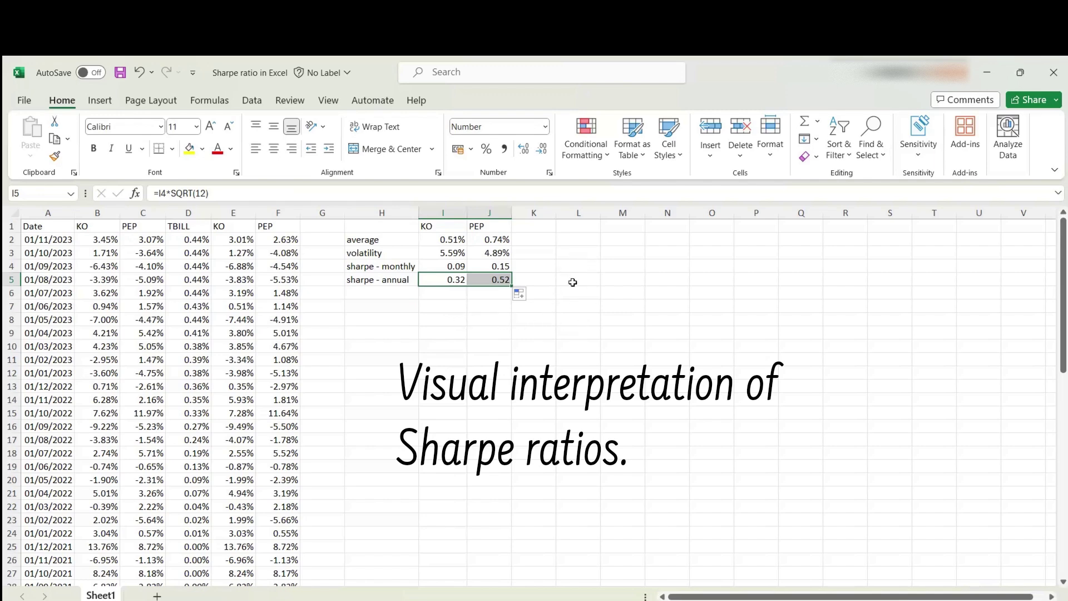
Step: Type the labels risk-free, coca cola and pepsi into L3, L4 and L5
click(584, 250)
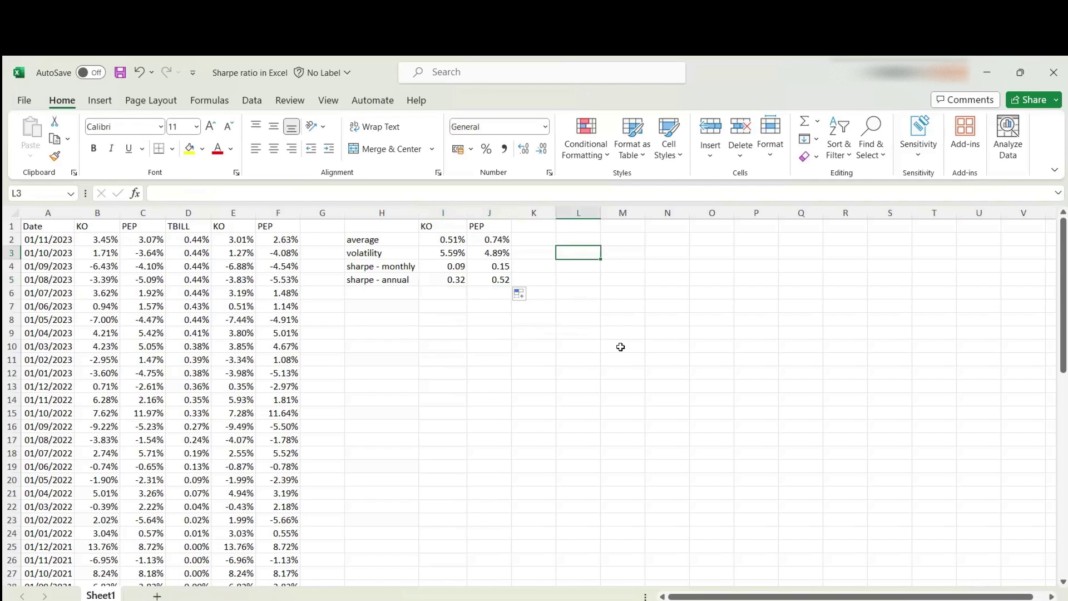
text(risk)
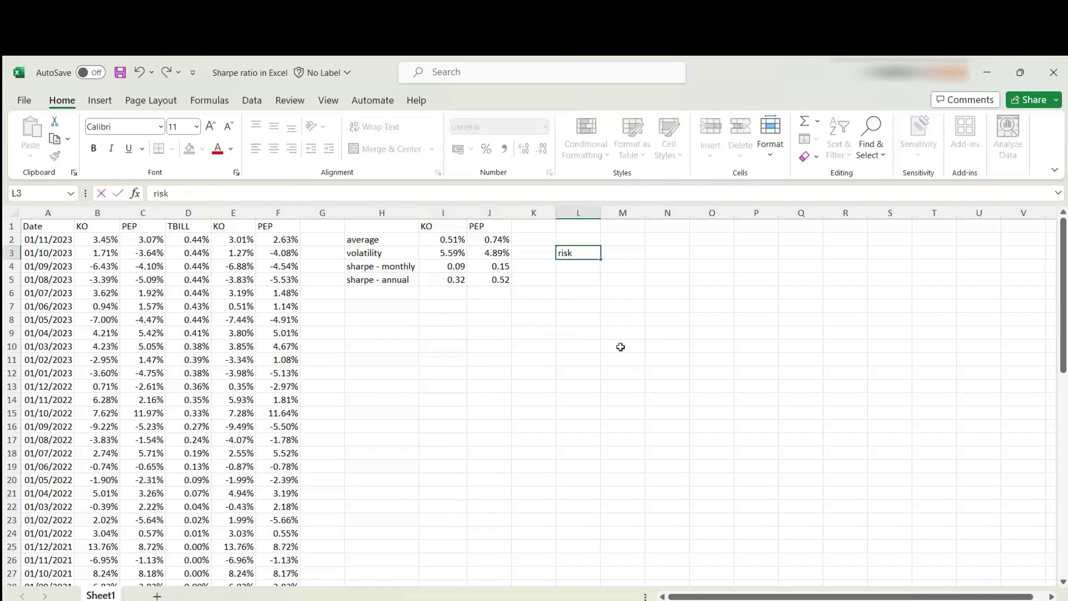
text(-free)
key(Return)
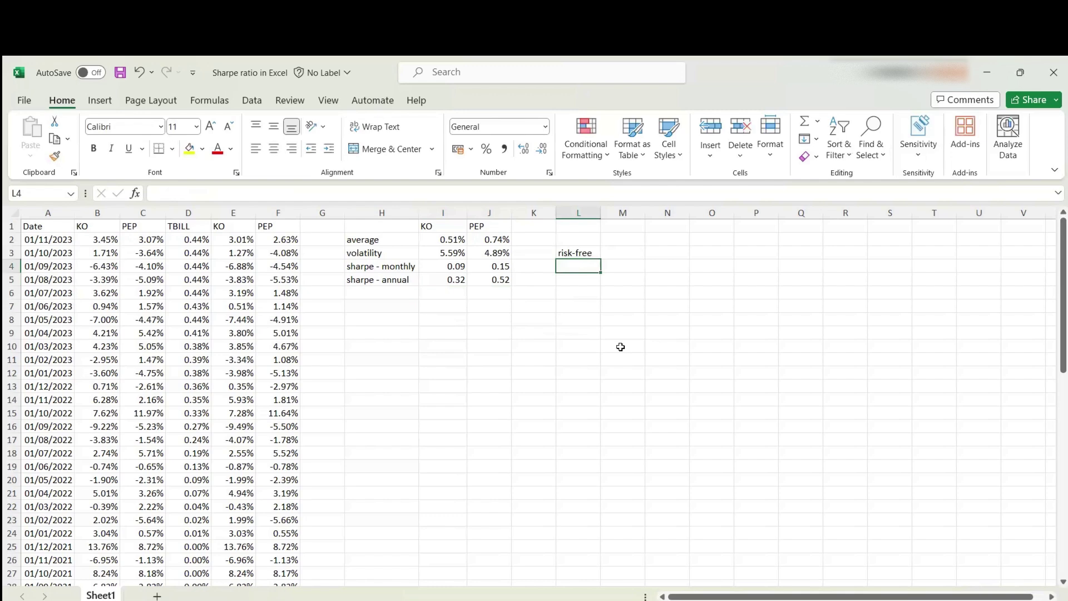
key(F2)
text(coca cola)
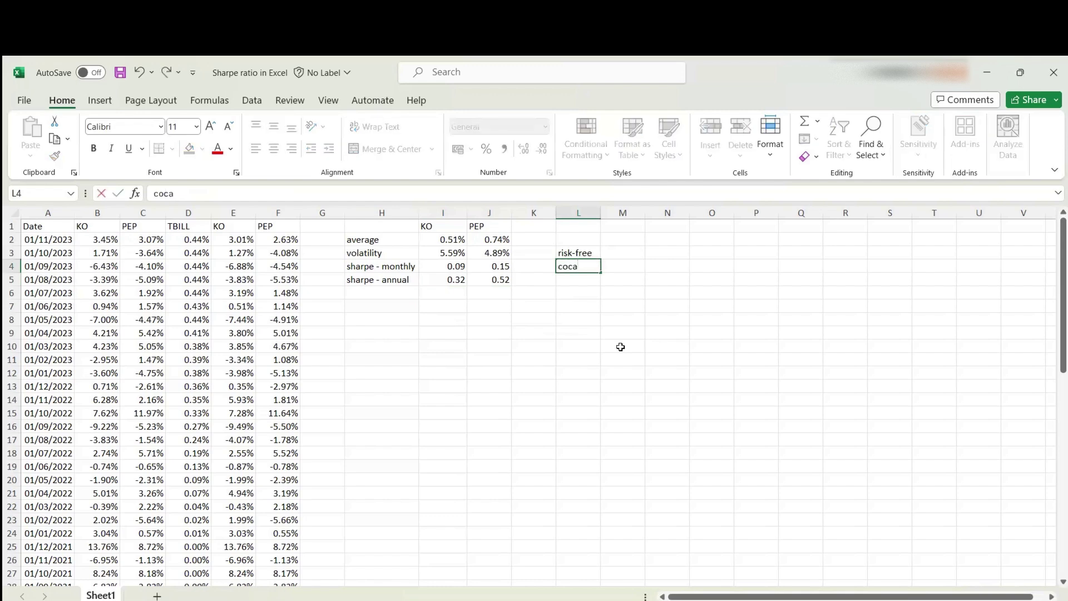
key(Return)
text(pepsi)
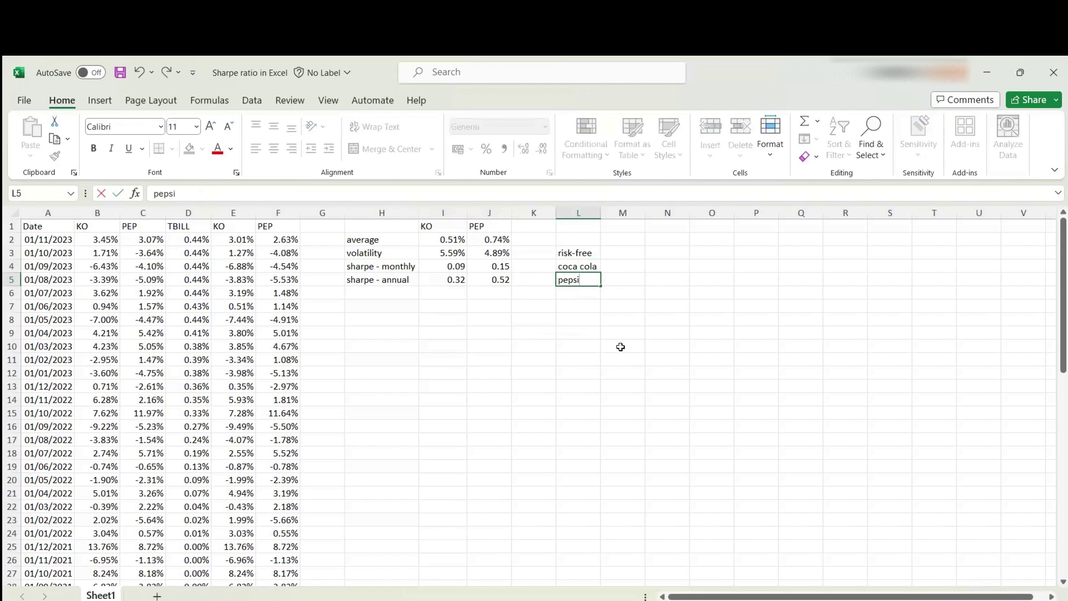
key(Return)
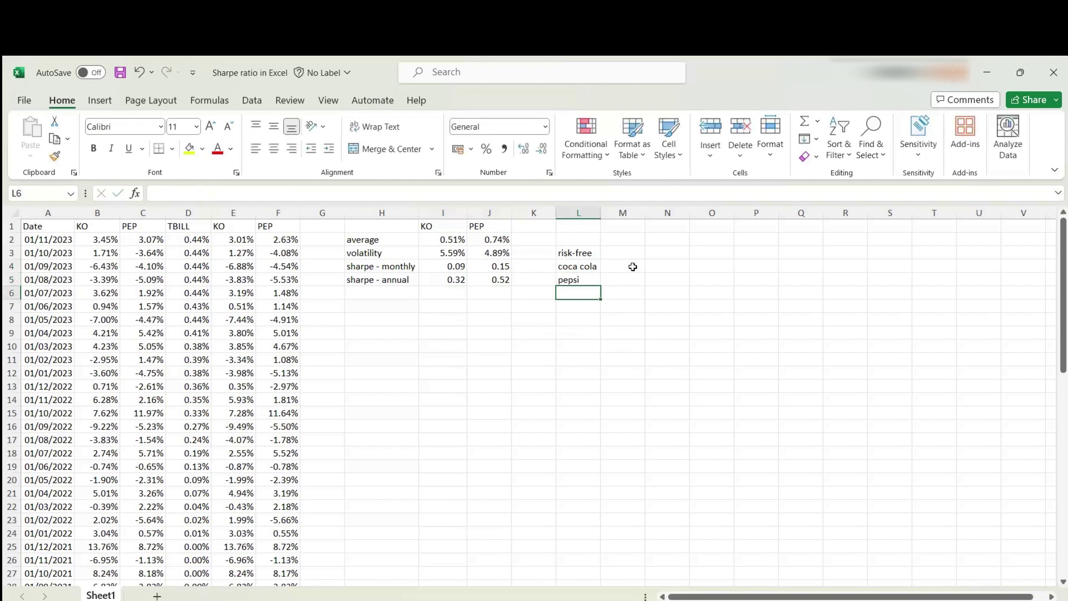
click(626, 234)
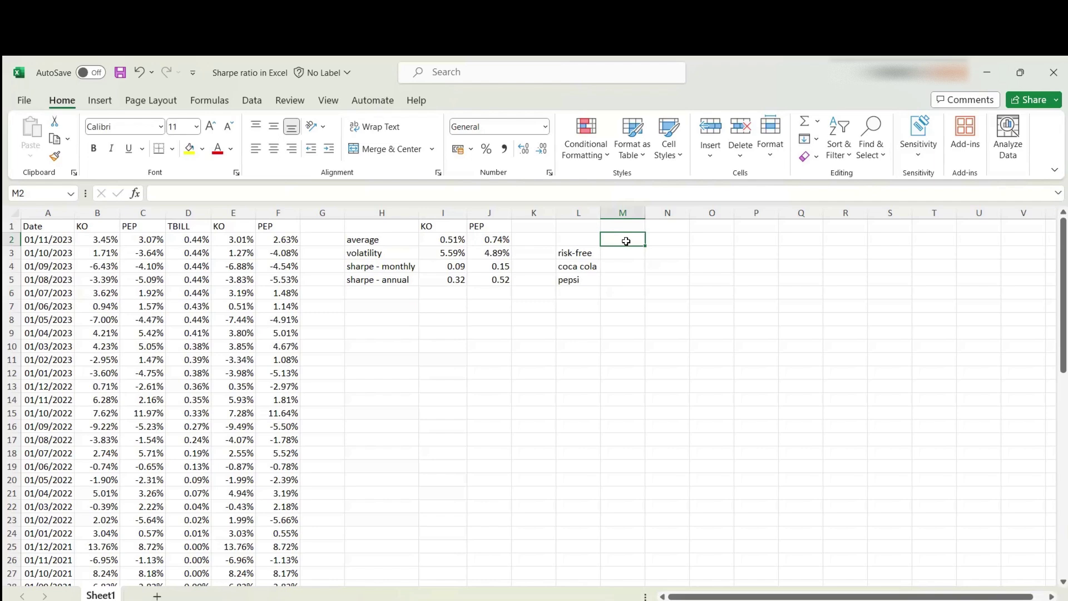
Step: Add the headers return in M2 and risk in N2
text(return)
key(Tab)
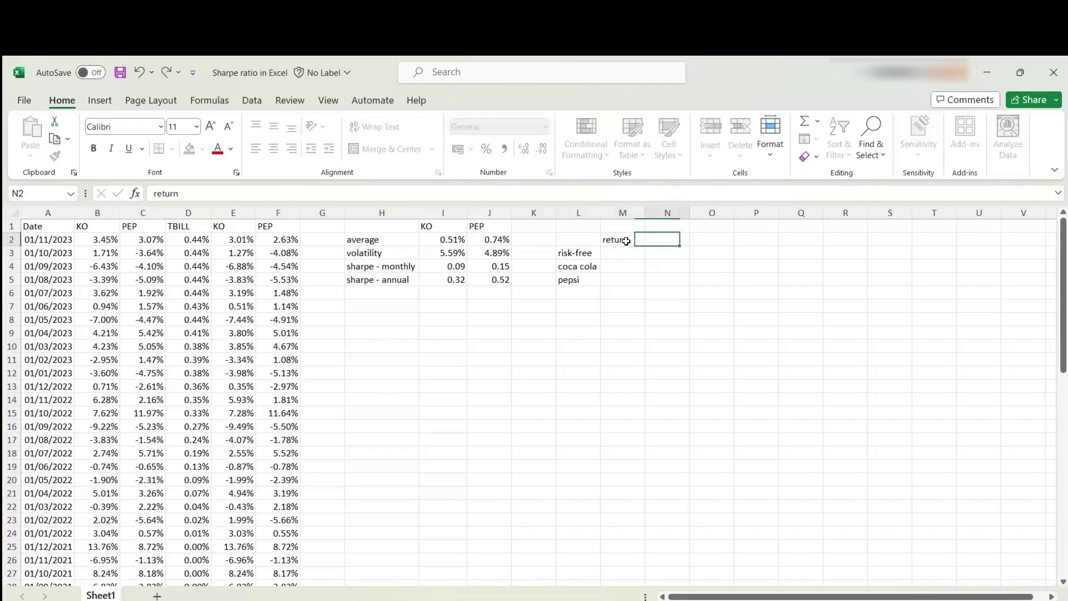
text(risk)
key(Return)
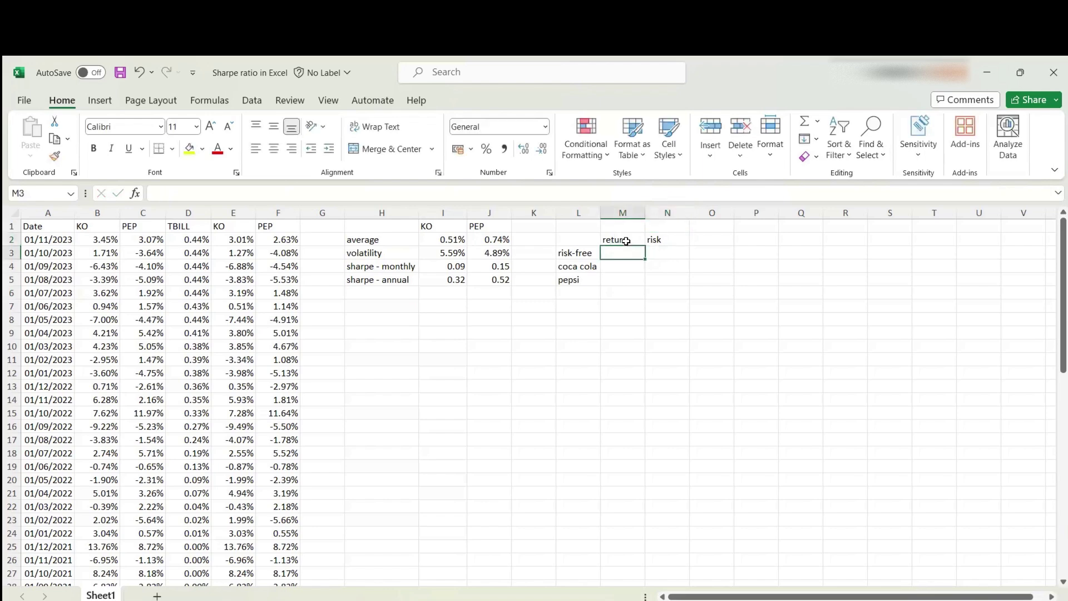
Step: Enter =12*AVERAGE(D2:D61) in M3 for the annualised risk-free return of 1.85%
text(=)
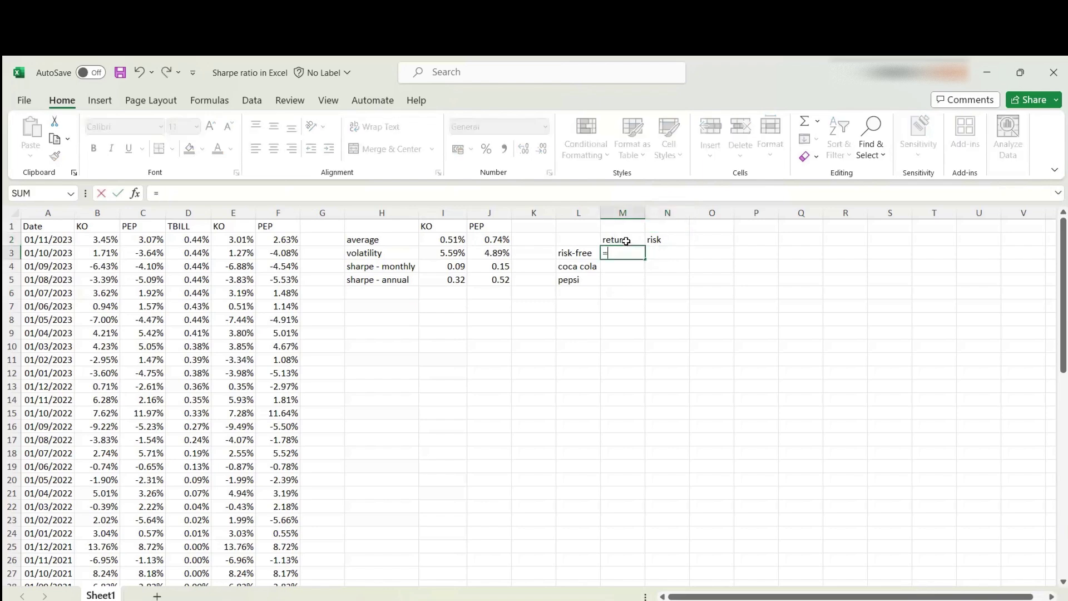
text(average)
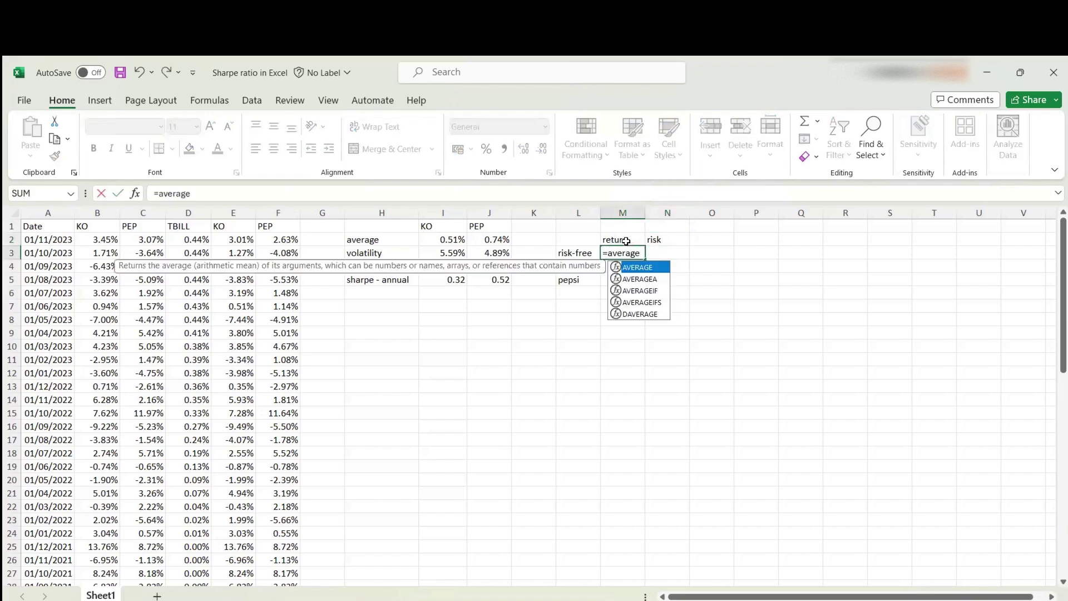
text(()
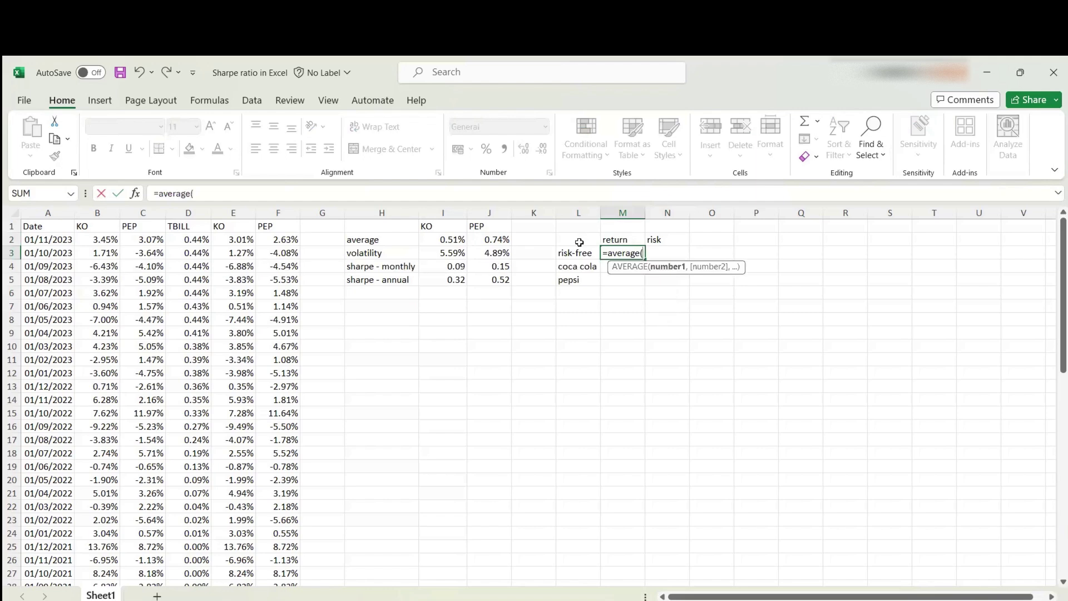
click(192, 240)
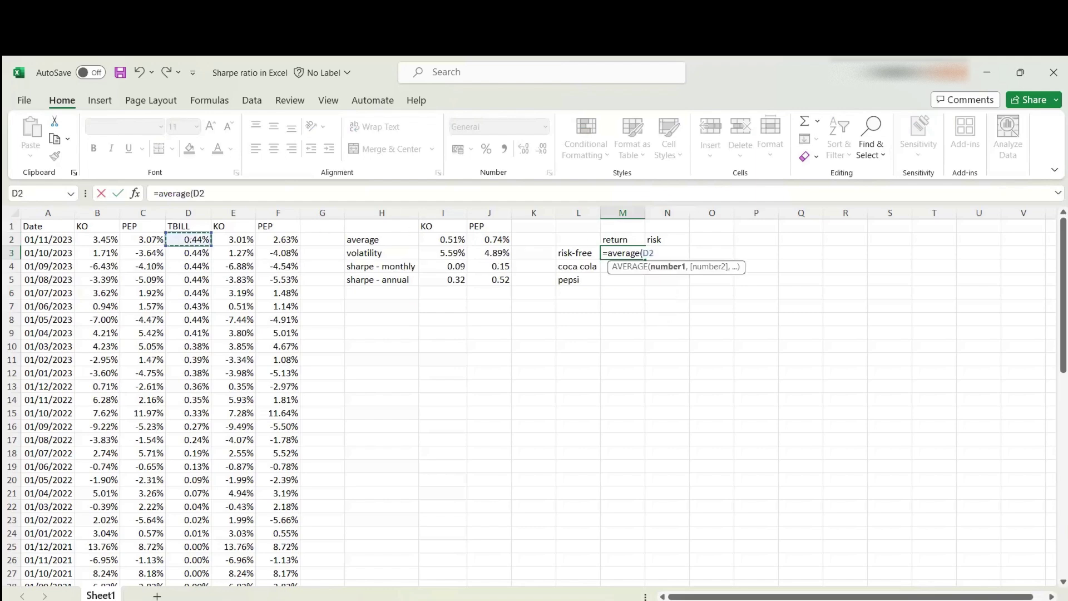
drag(192, 241, 194, 580)
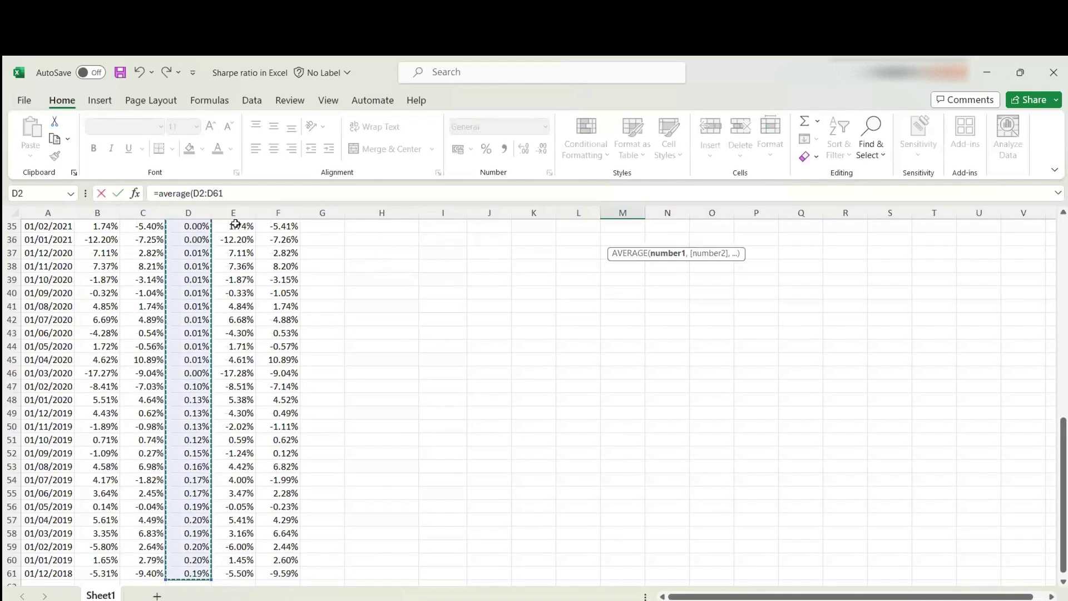
click(242, 191)
key(Return)
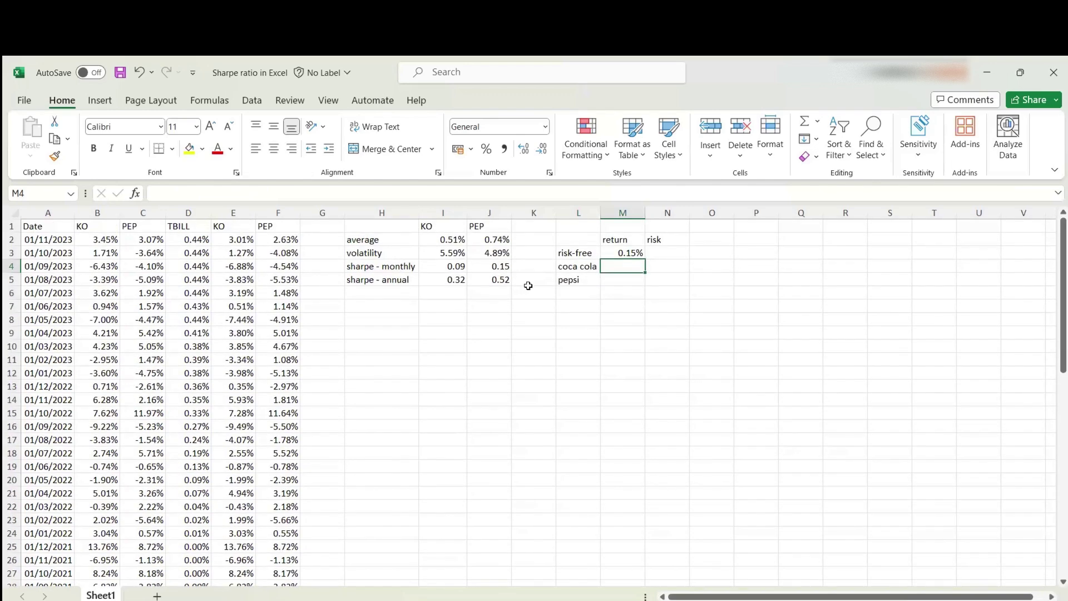
click(626, 254)
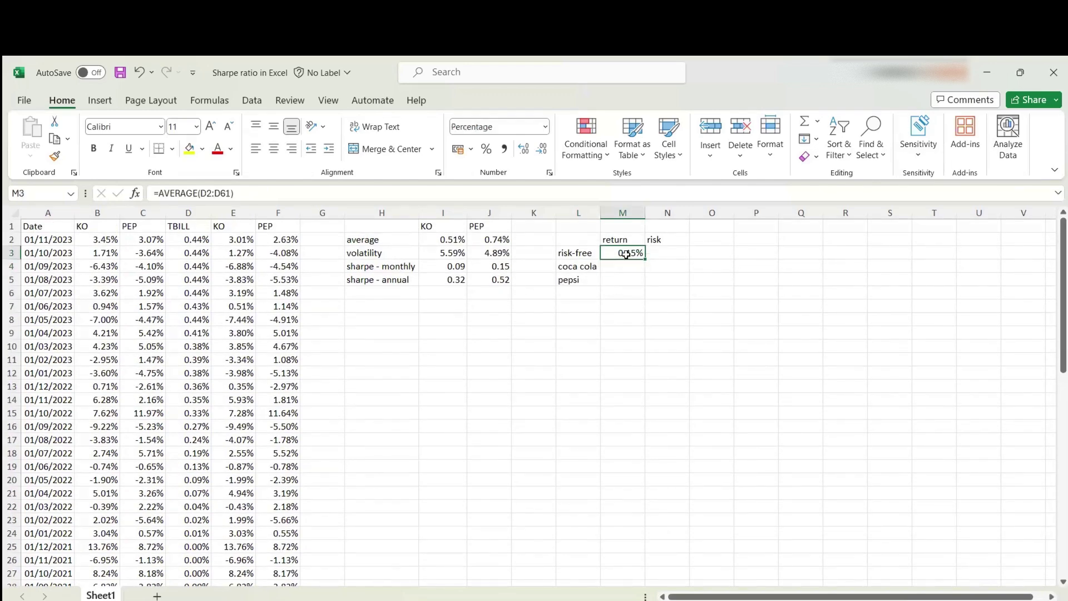
click(158, 193)
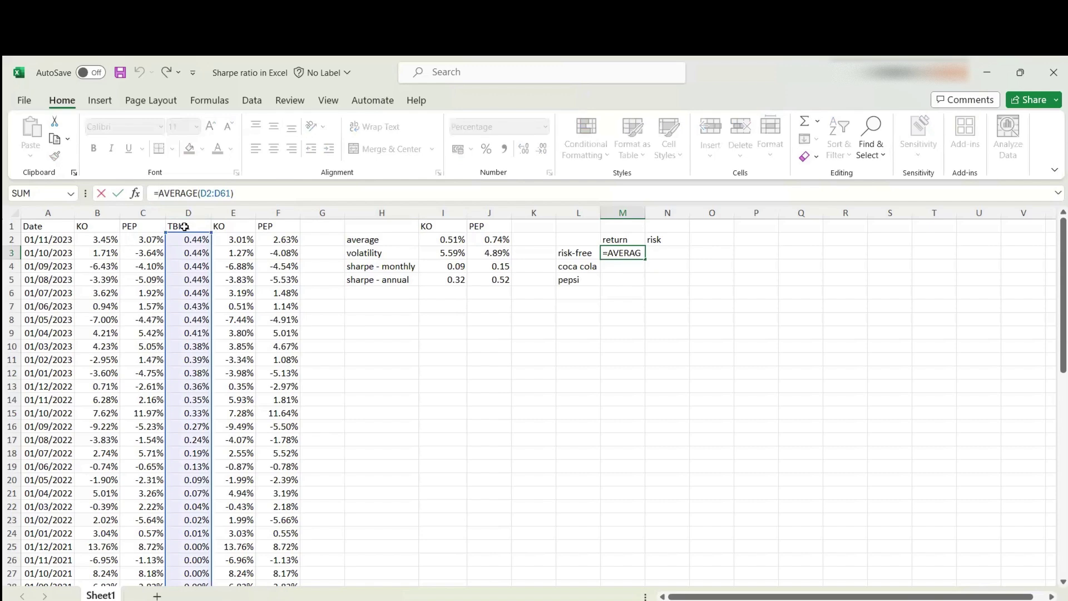
text(12*)
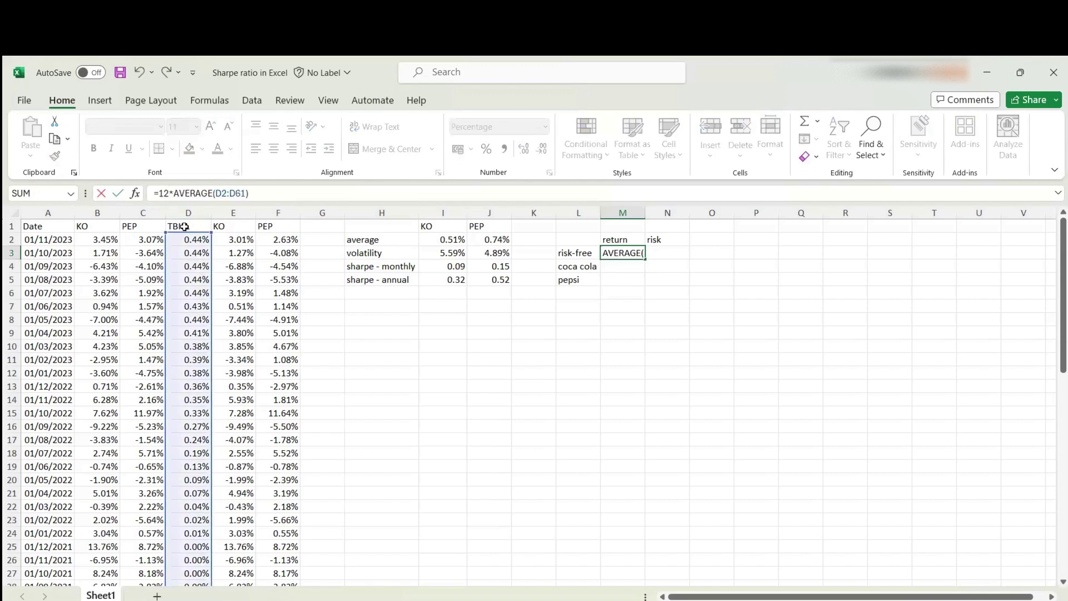
key(Return)
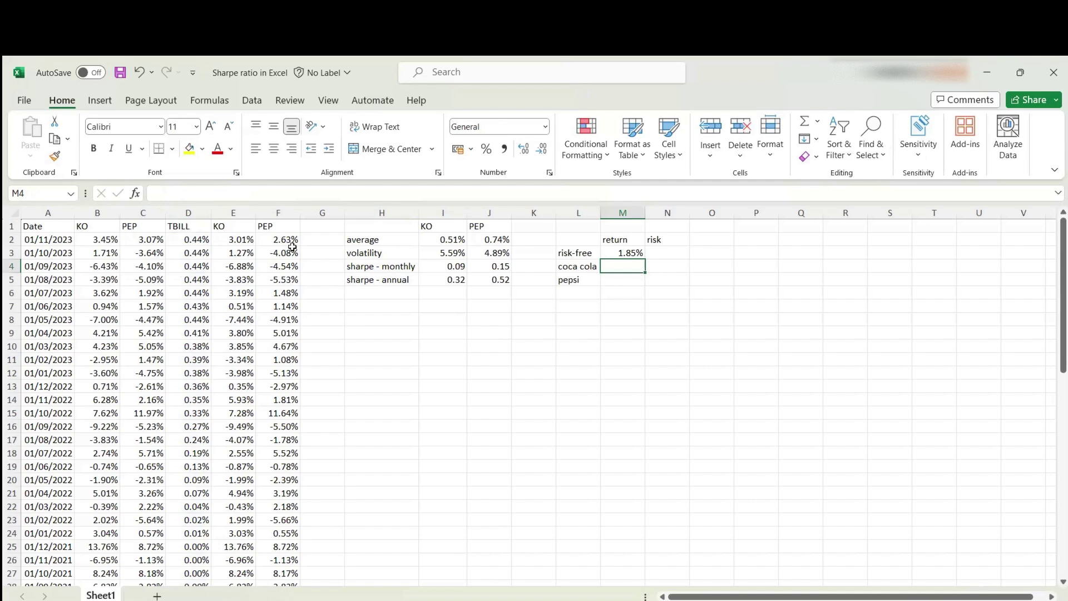
Step: Copy the return formula down, repointing it to B2:B61 and C2:C61 (7.97%, 10.70%)
click(634, 255)
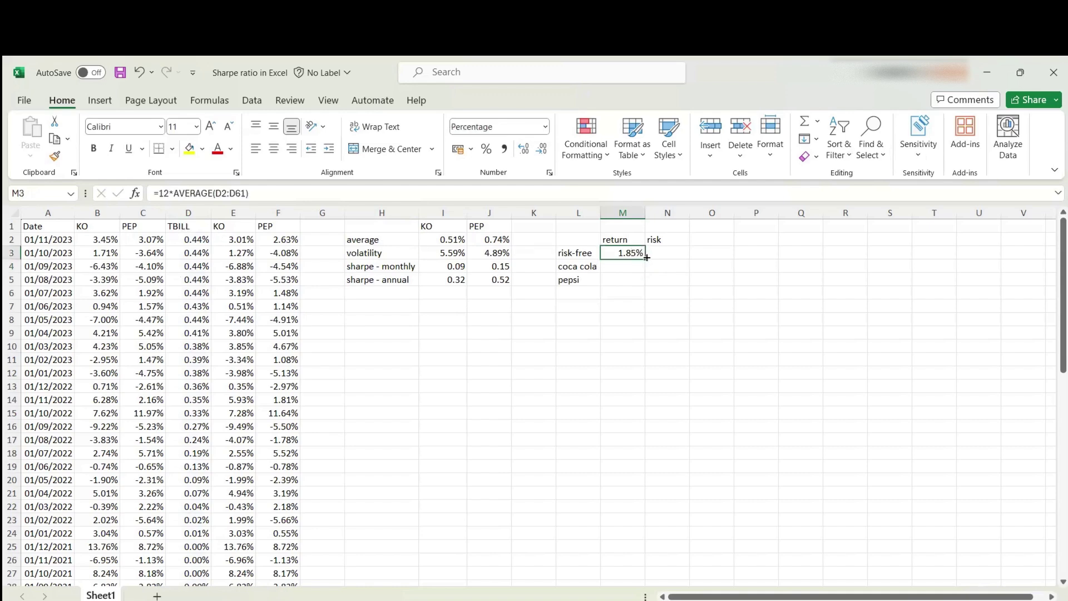
drag(645, 256, 643, 270)
click(617, 267)
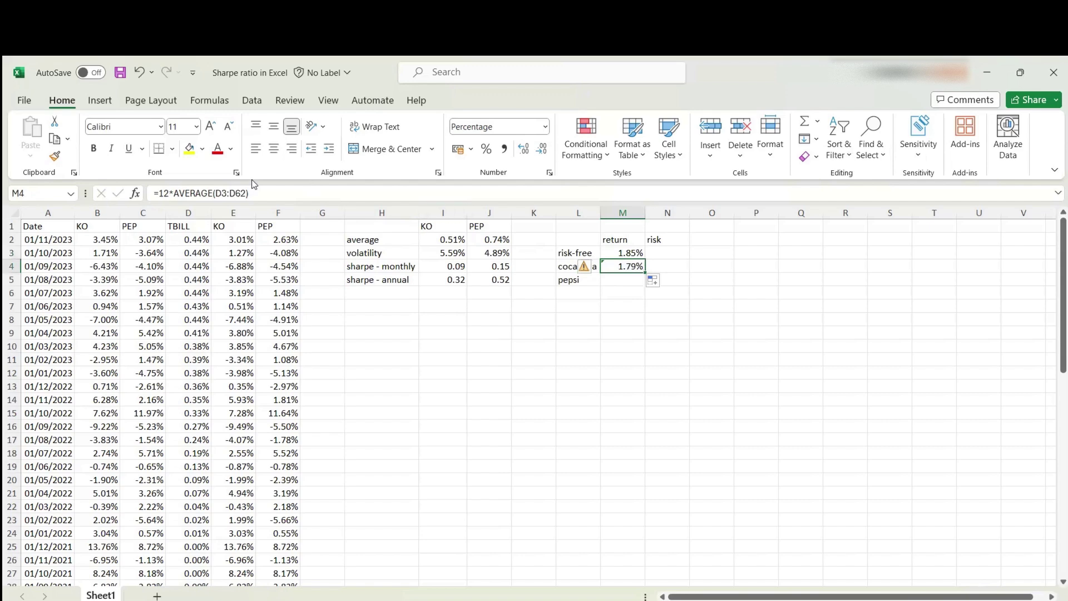
double_click(618, 267)
drag(173, 244, 105, 245)
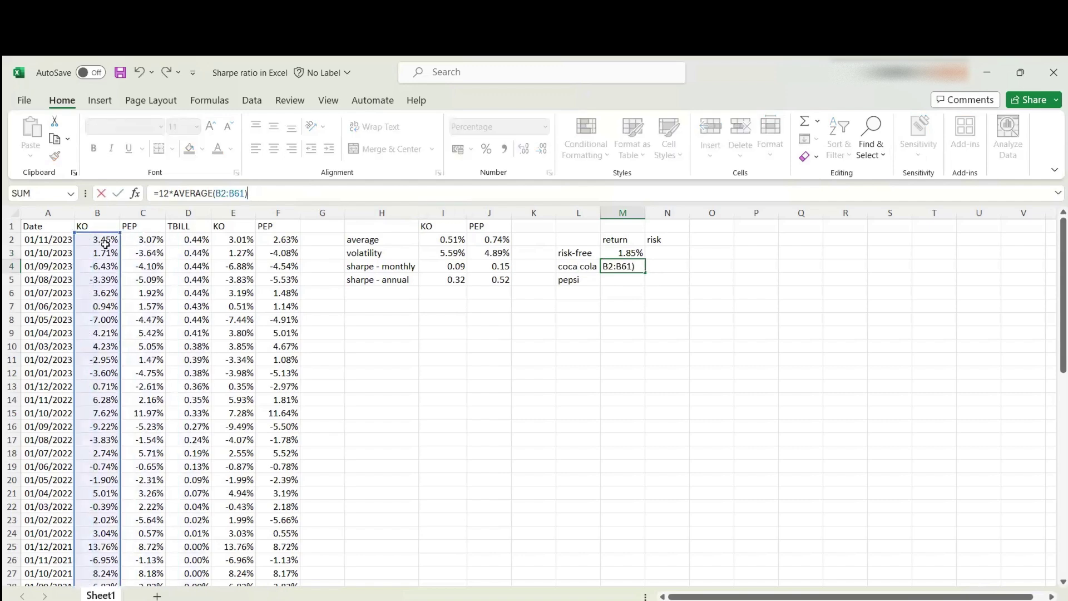
key(Return)
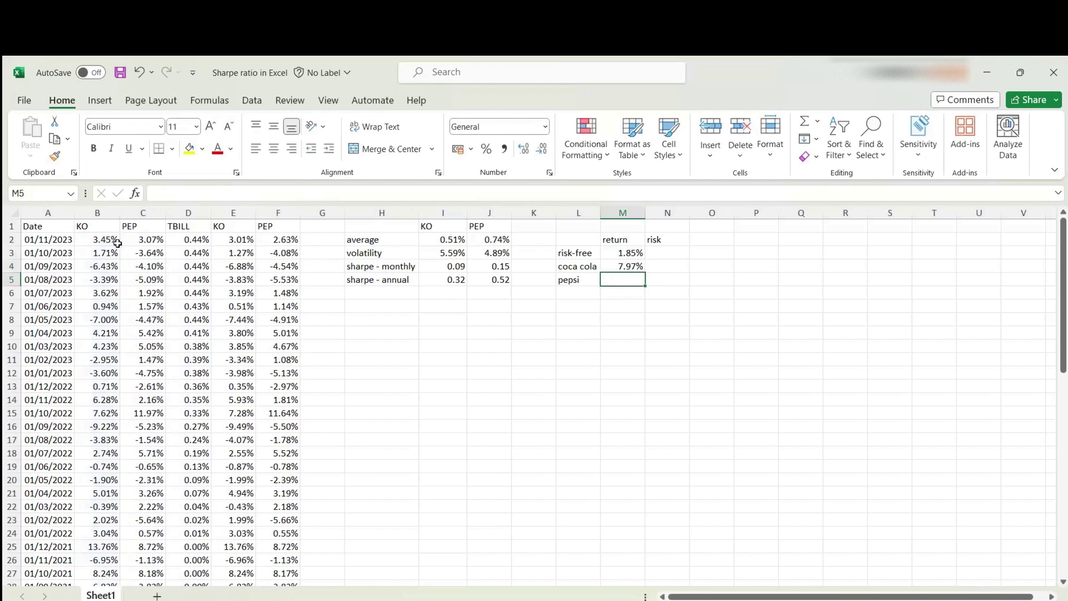
click(618, 264)
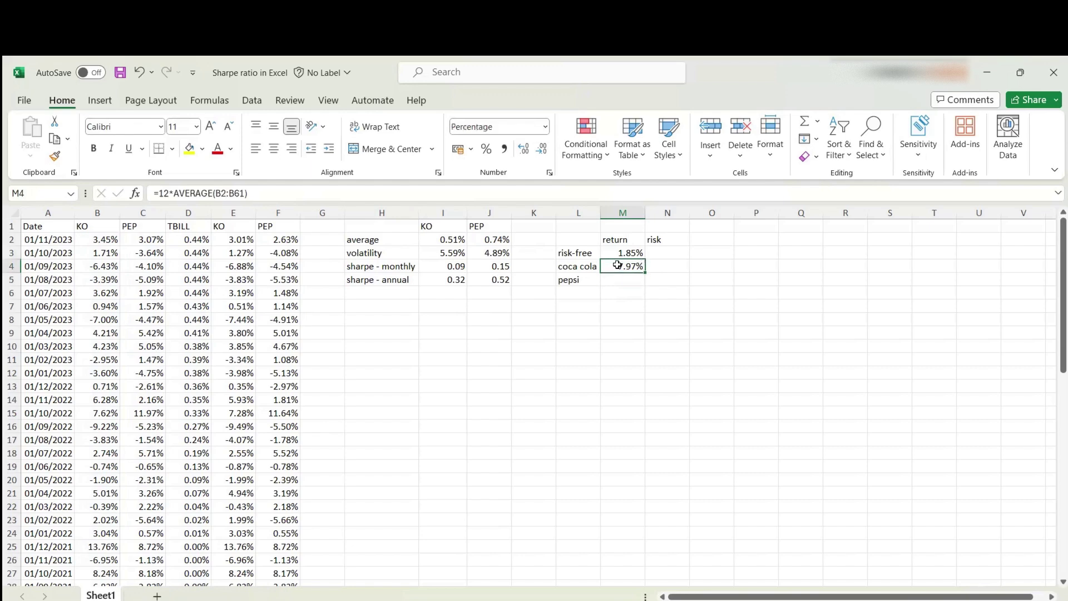
drag(644, 282, 643, 283)
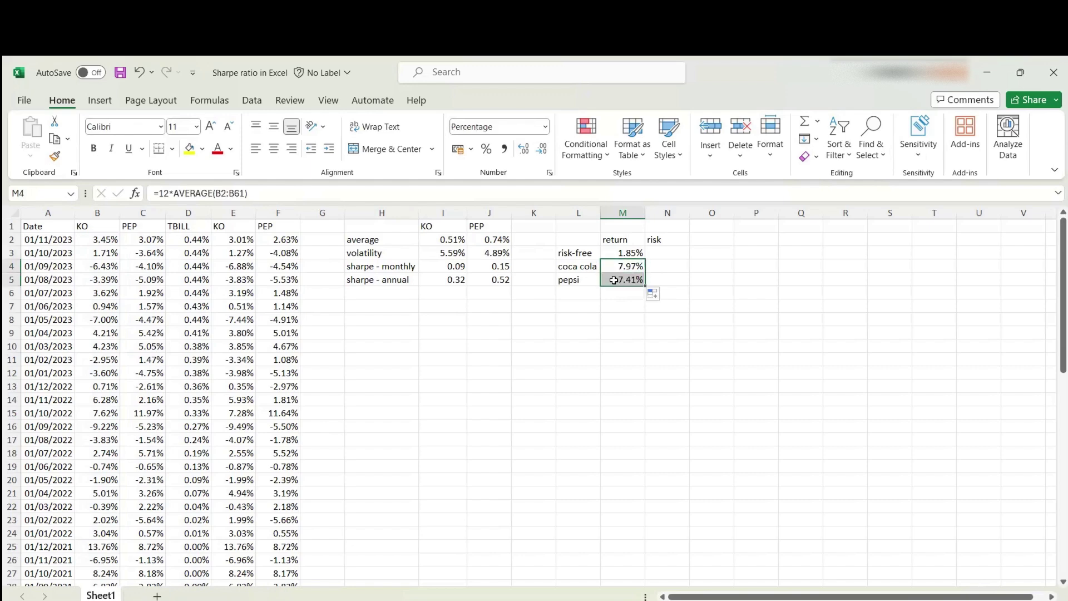
click(618, 279)
click(262, 193)
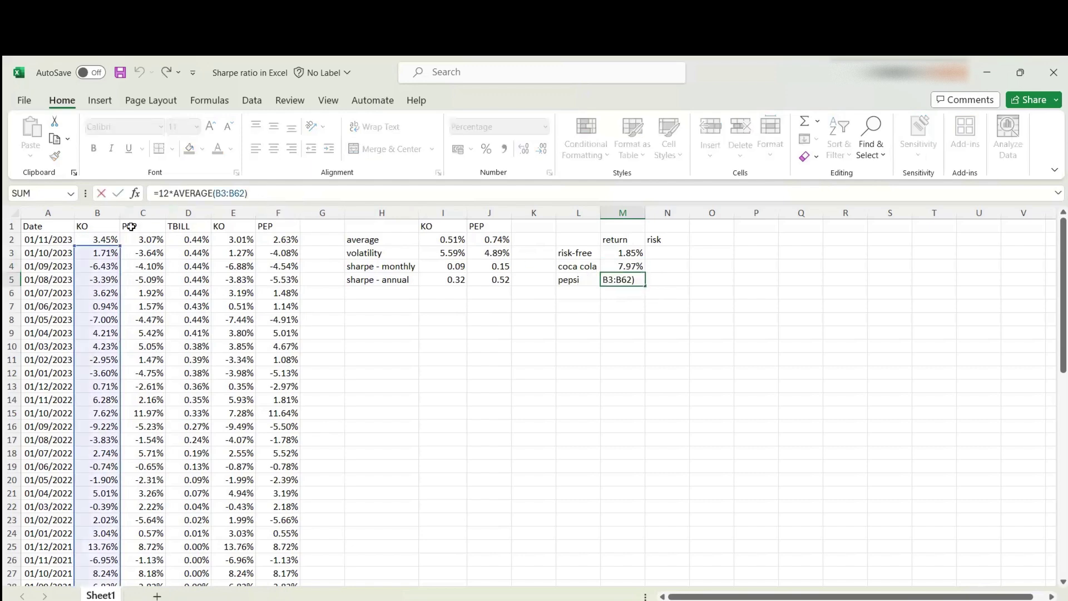
drag(99, 247, 133, 248)
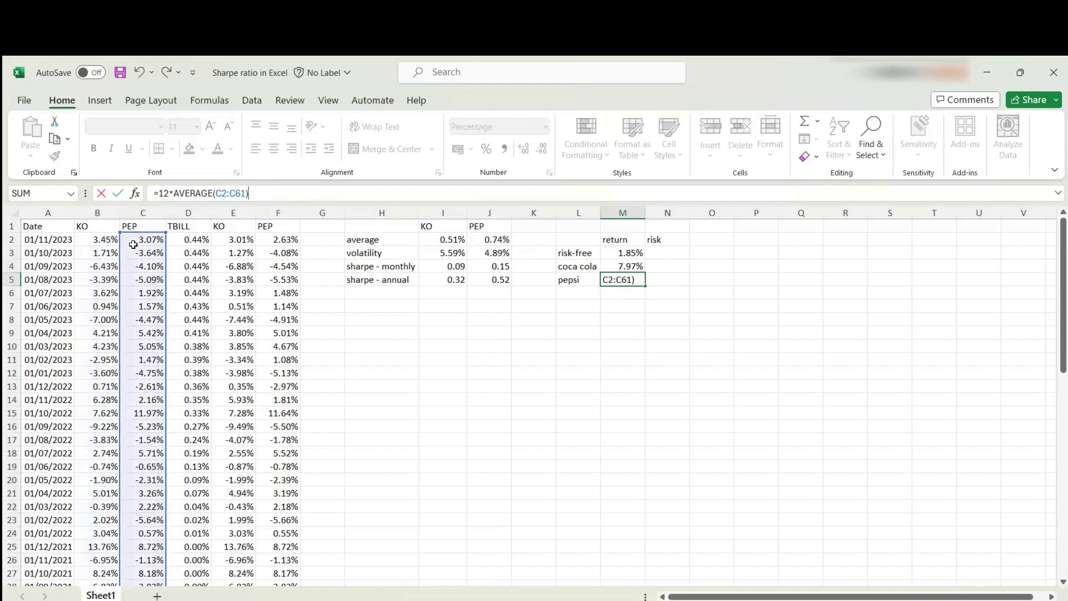
key(Return)
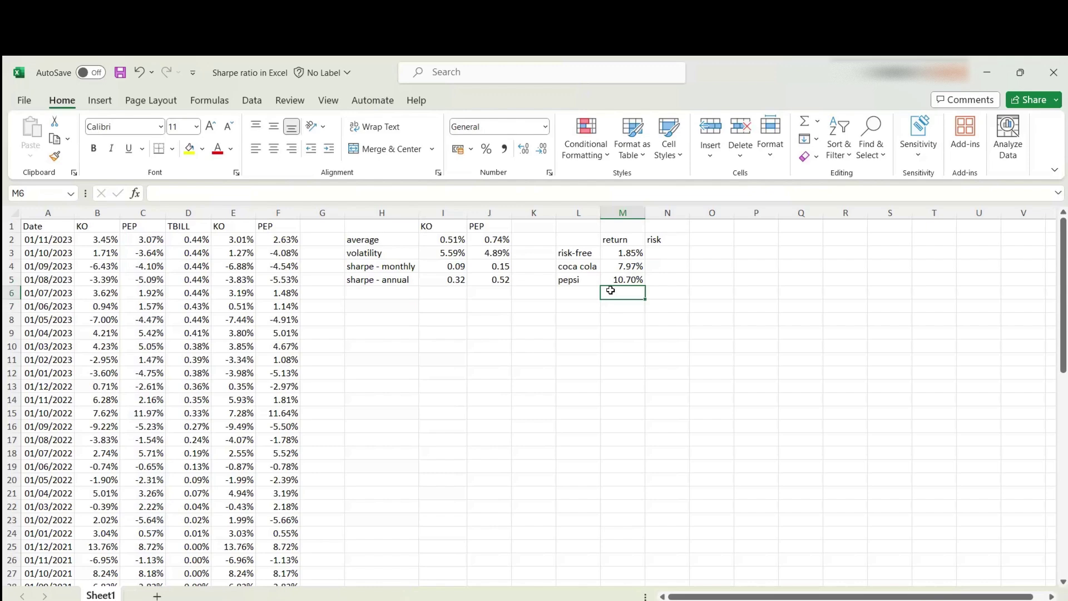
Step: Enter =STDEV.S(D2:D61) in N3, then overwrite it with 0
click(656, 256)
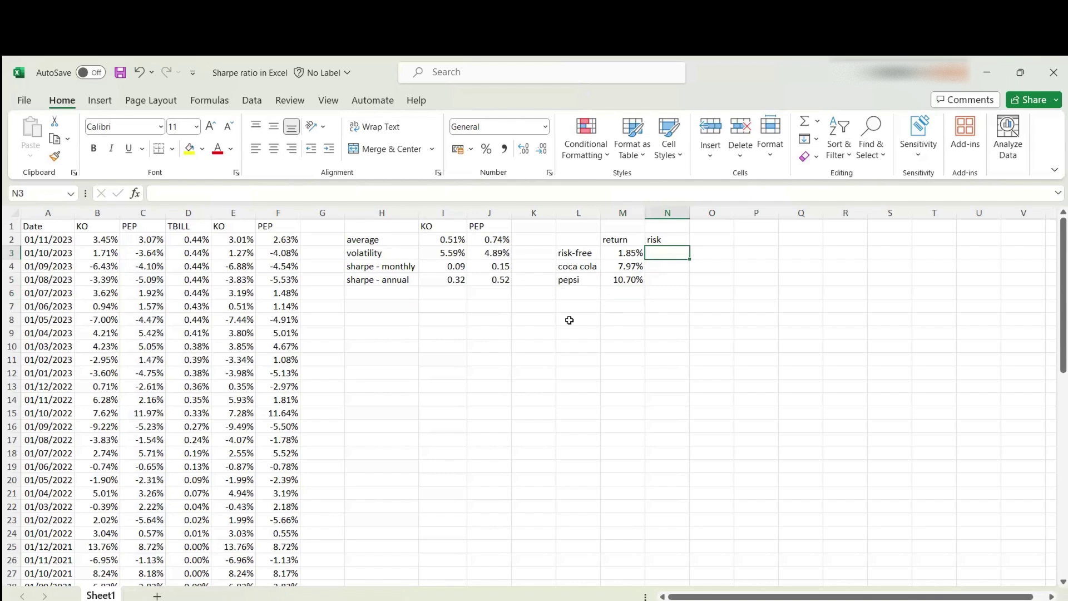
text(=)
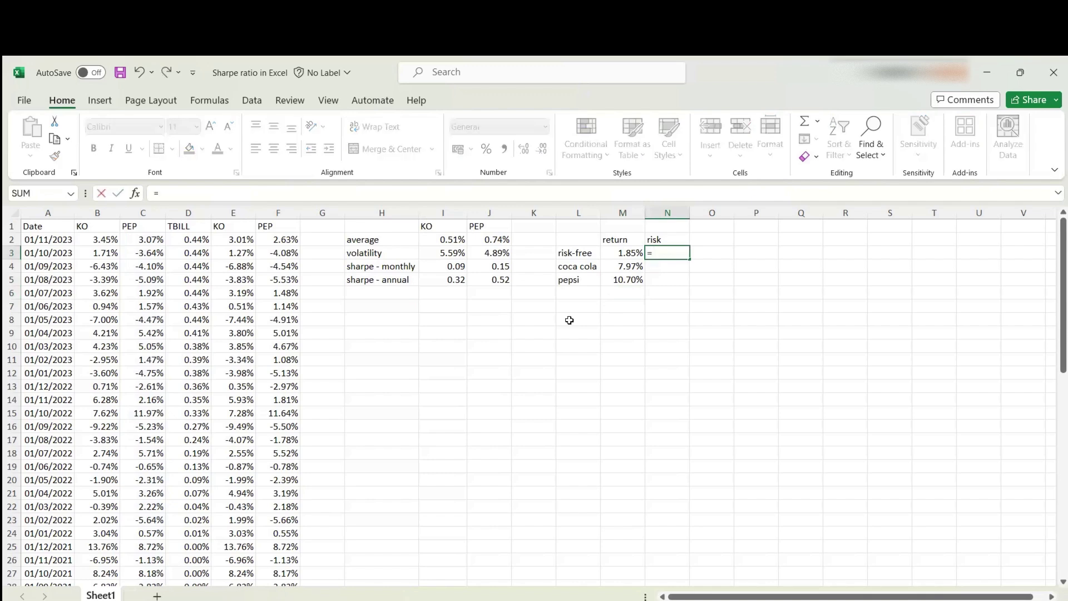
text(stdev)
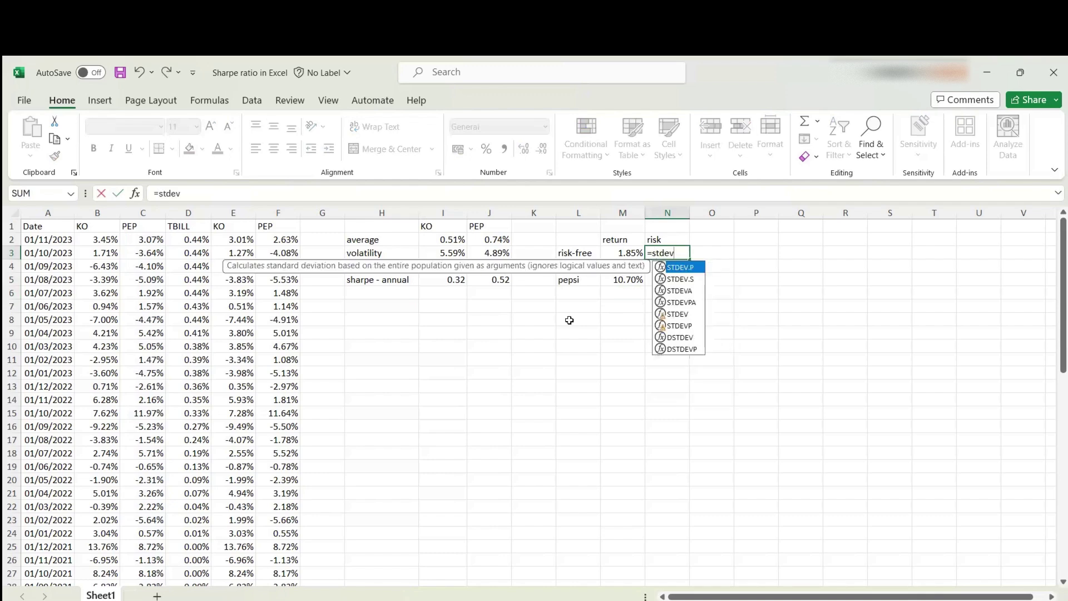
text(.s)
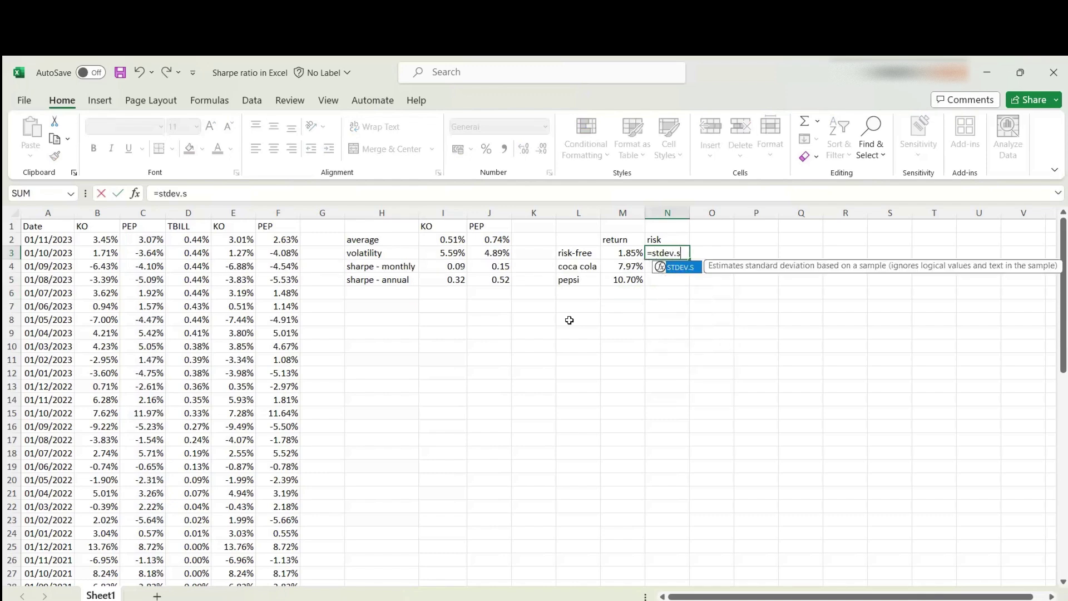
text(()
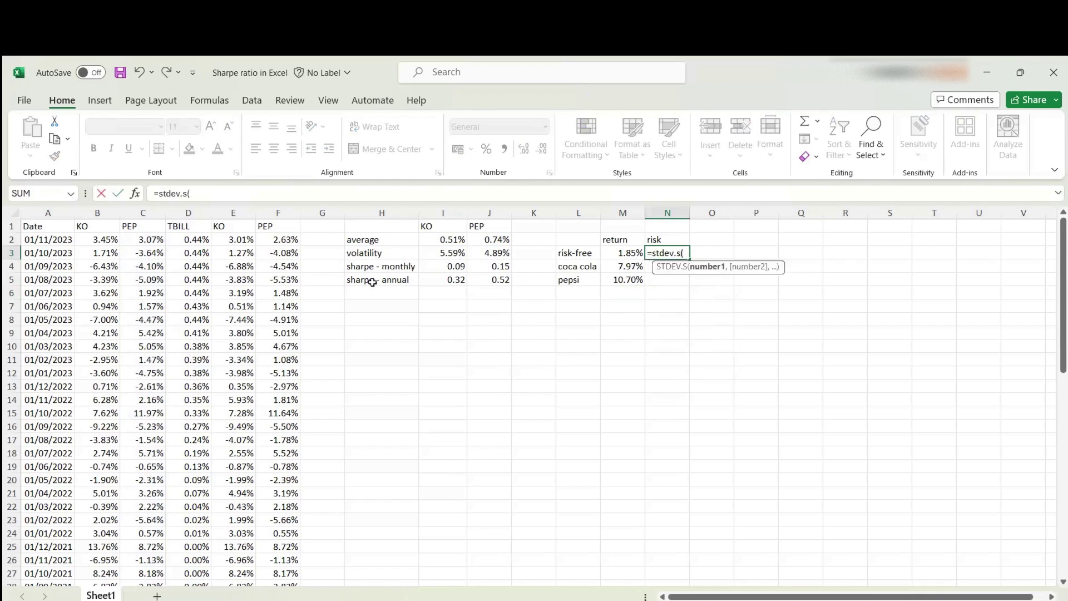
click(186, 239)
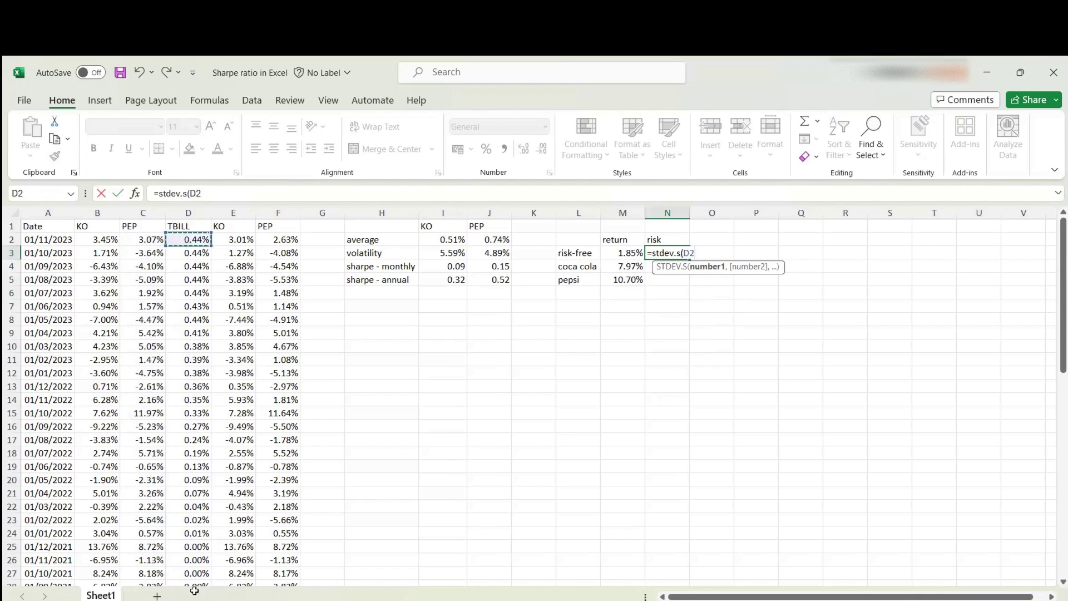
drag(194, 590, 194, 588)
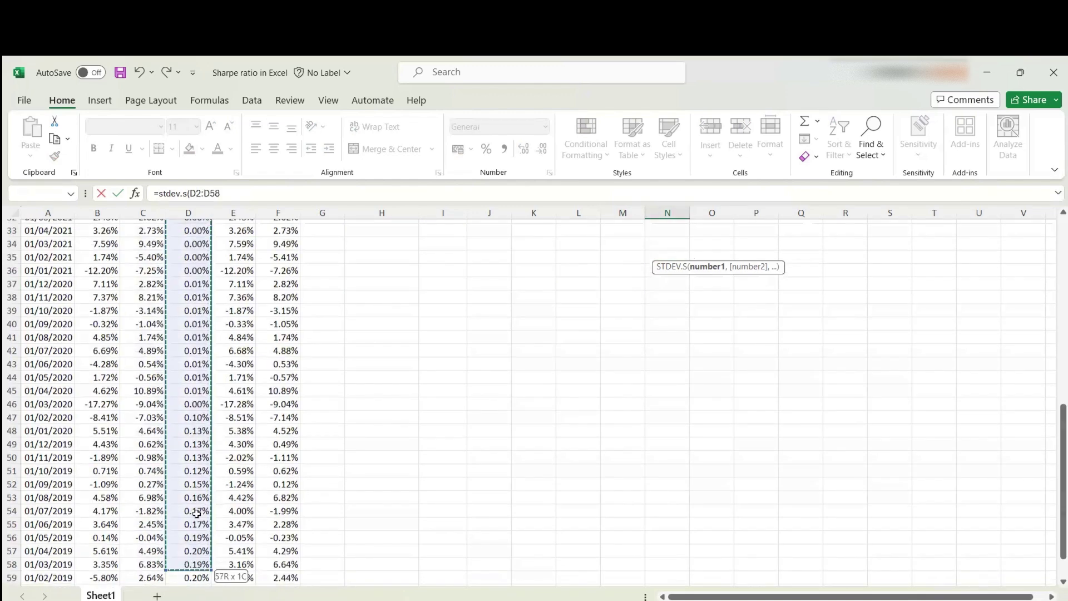
key(ctrl+shift+Down)
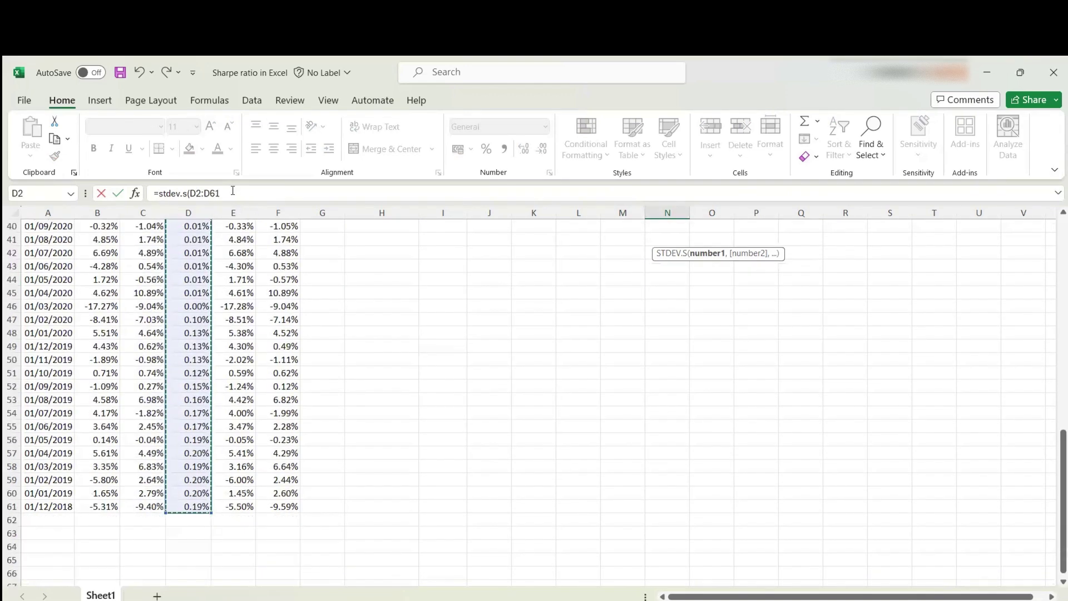
click(232, 193)
key(Return)
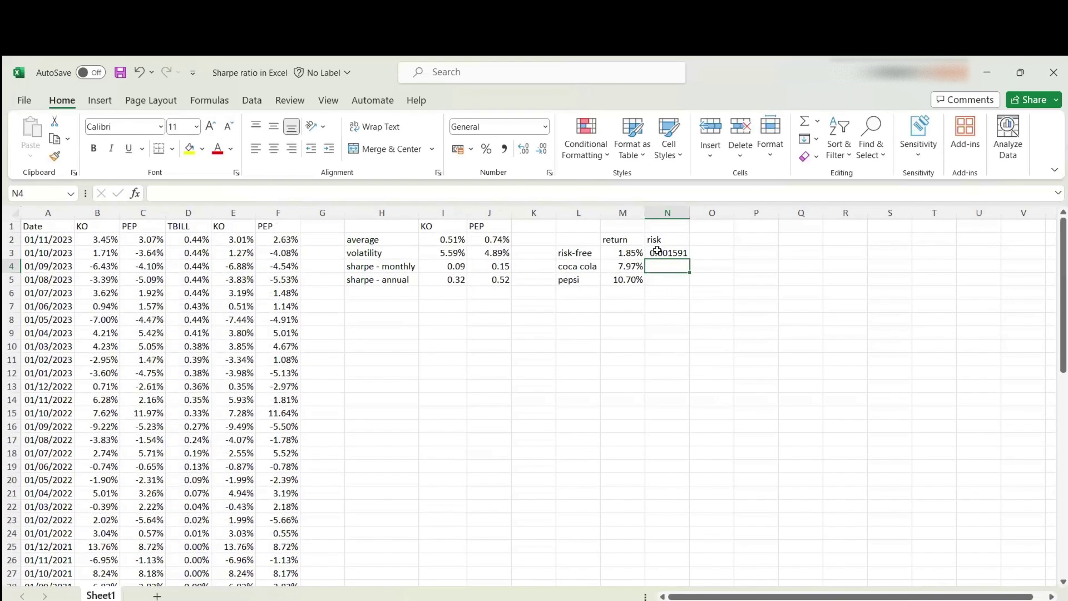
click(657, 251)
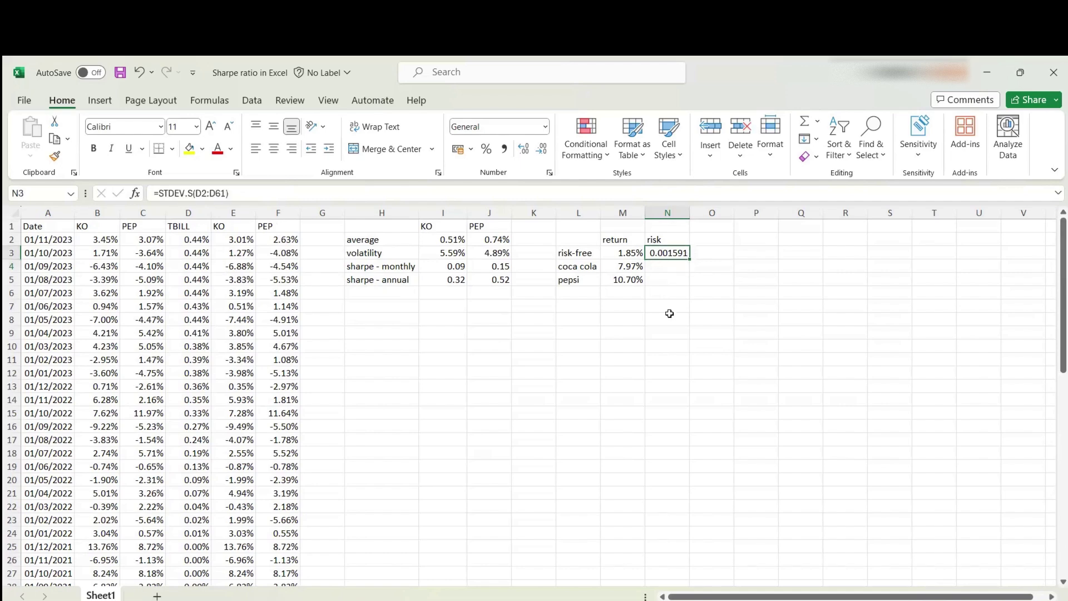
text(0)
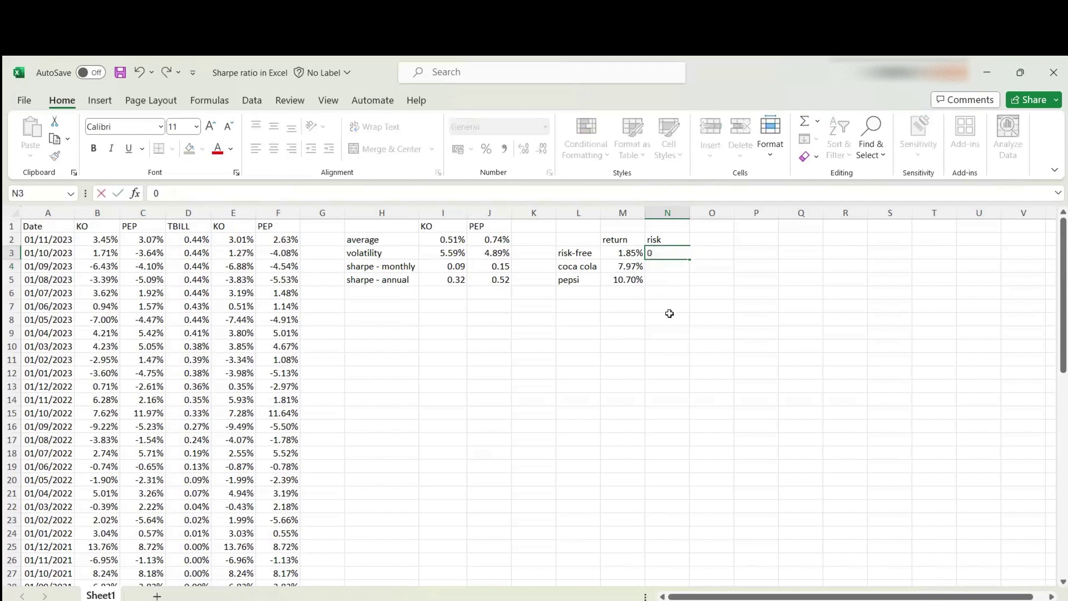
key(Return)
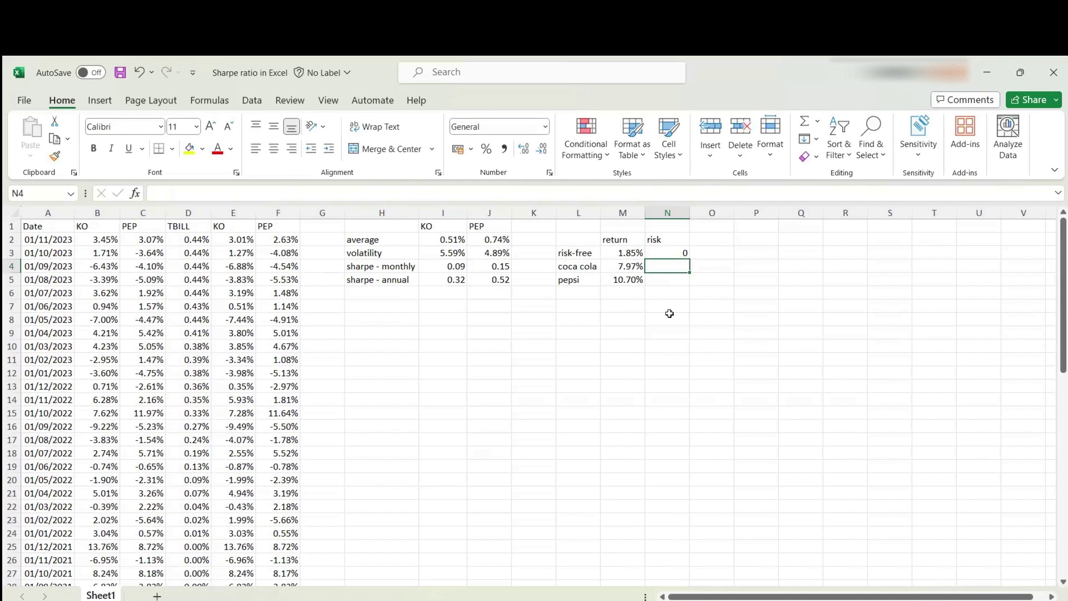
Step: Enter =STDEV.S(B2:B61) in N4 for coca cola and give it a two-decimal number format
text(=ste)
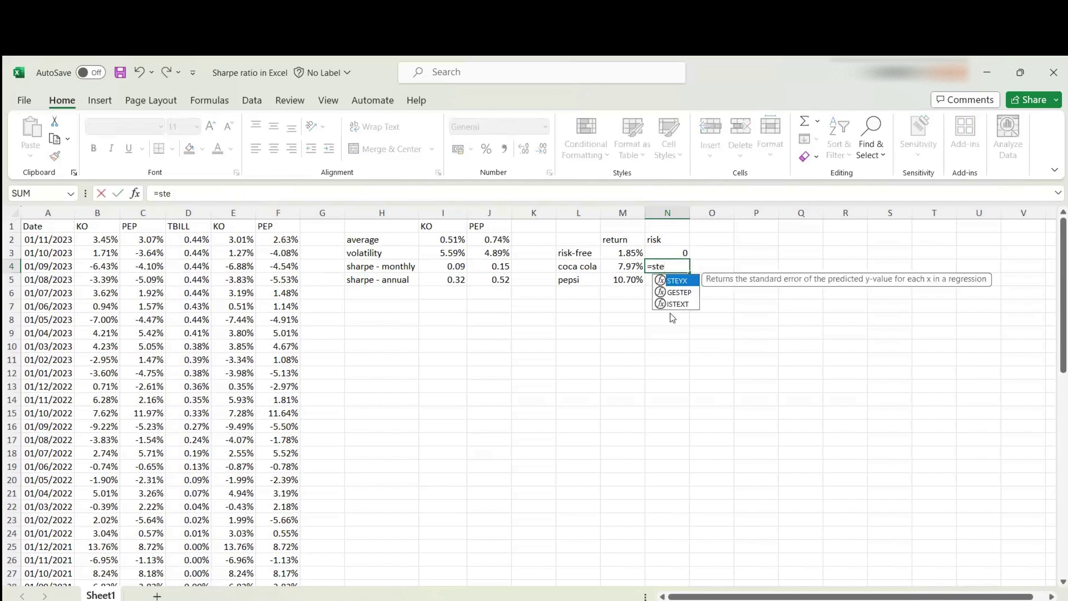
key(BackSpace)
text(dev)
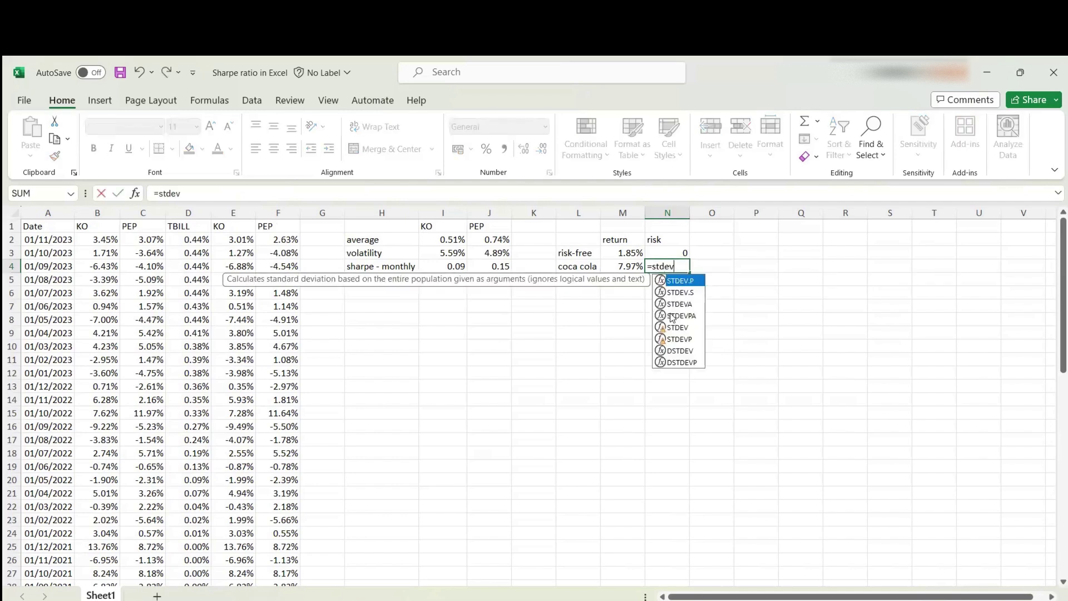
text(.s()
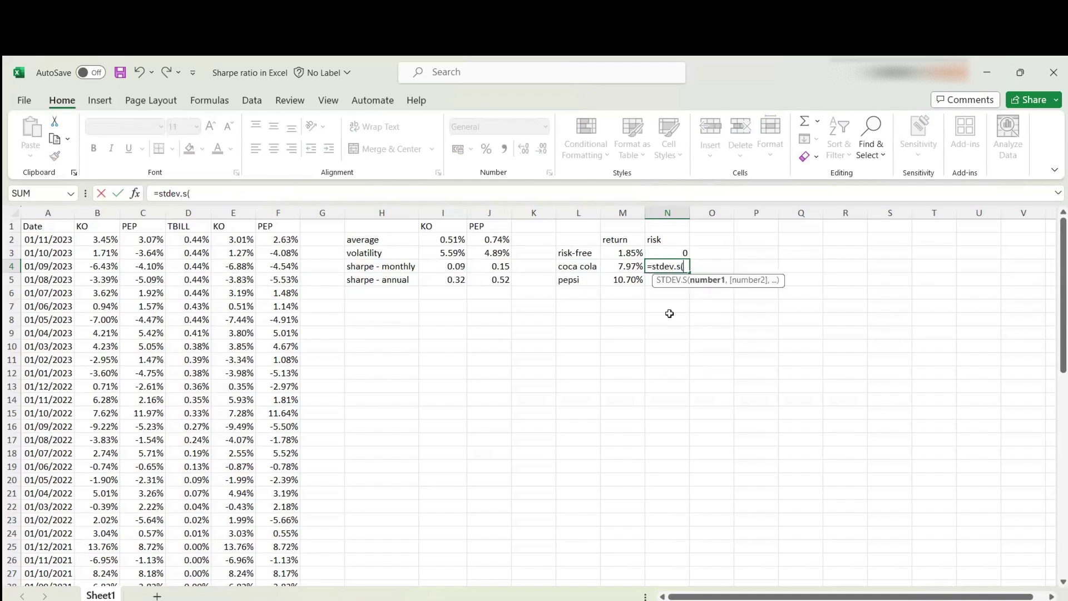
click(105, 240)
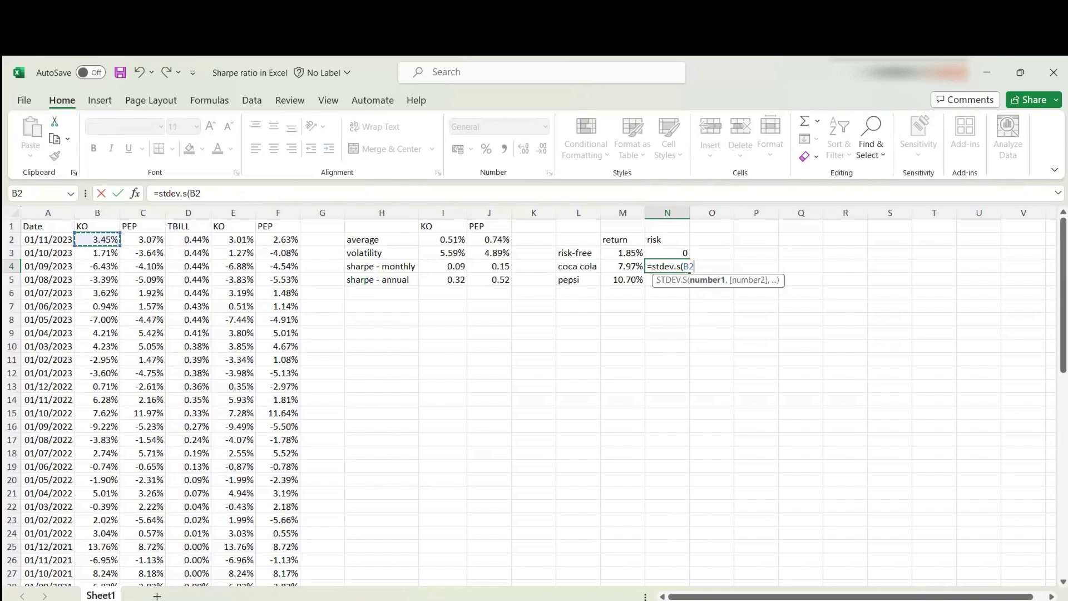
key(ctrl+shift+Down)
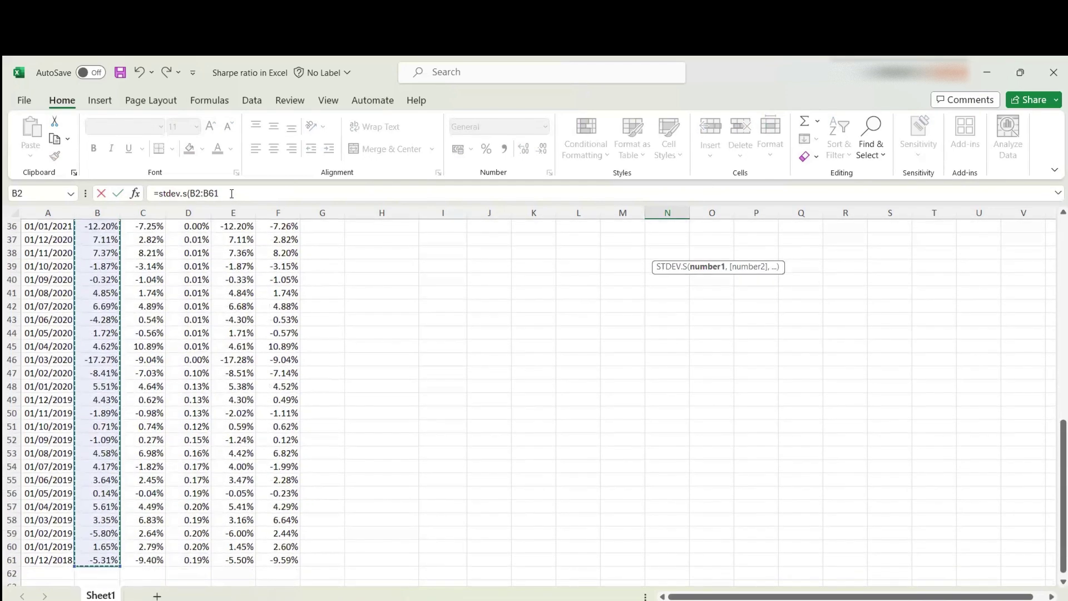
click(231, 194)
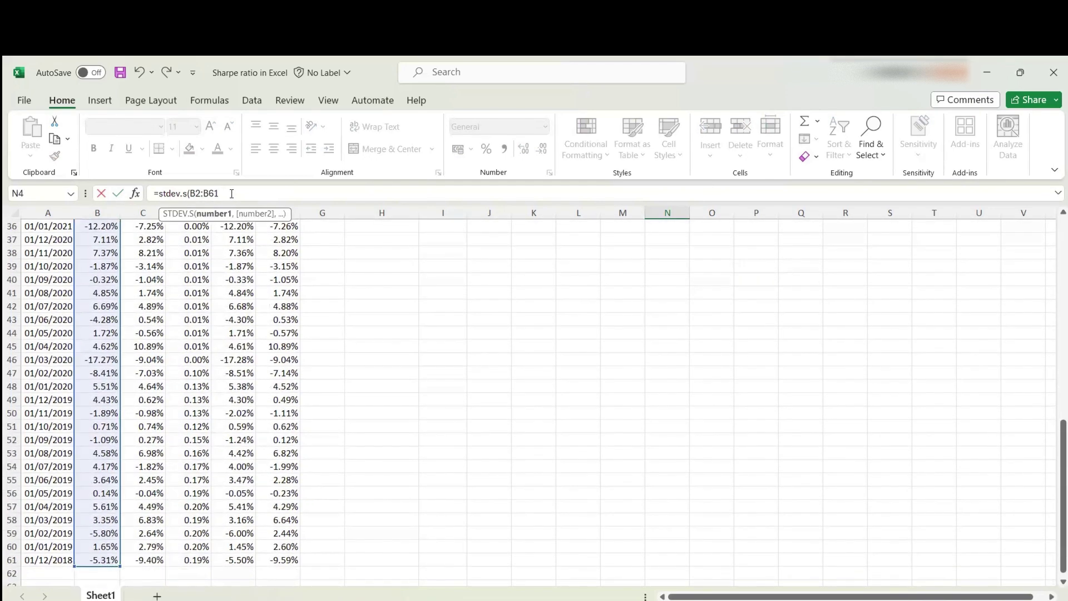
key(Return)
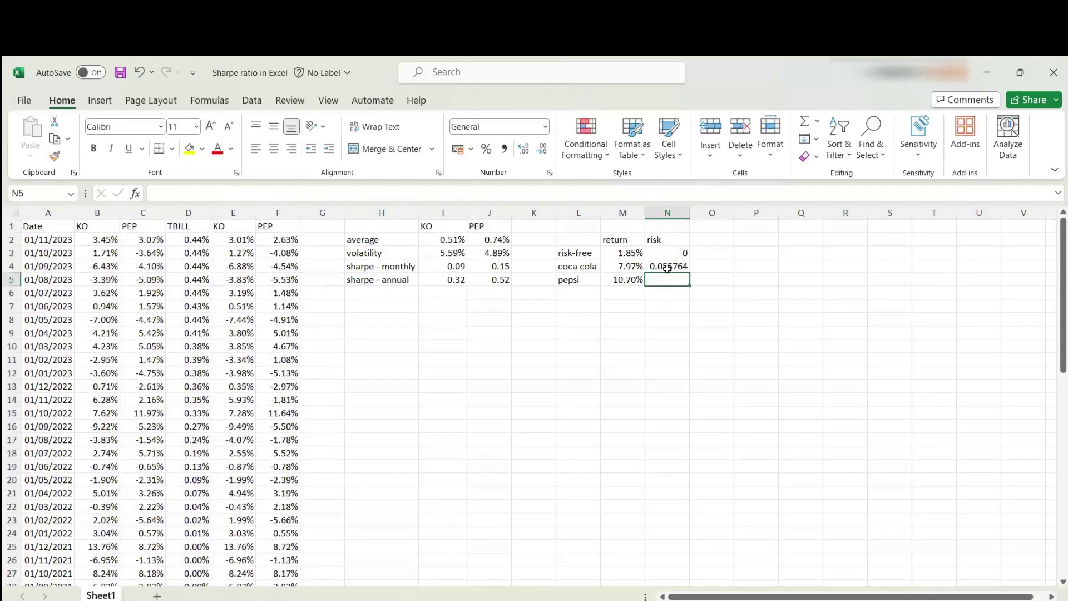
click(667, 267)
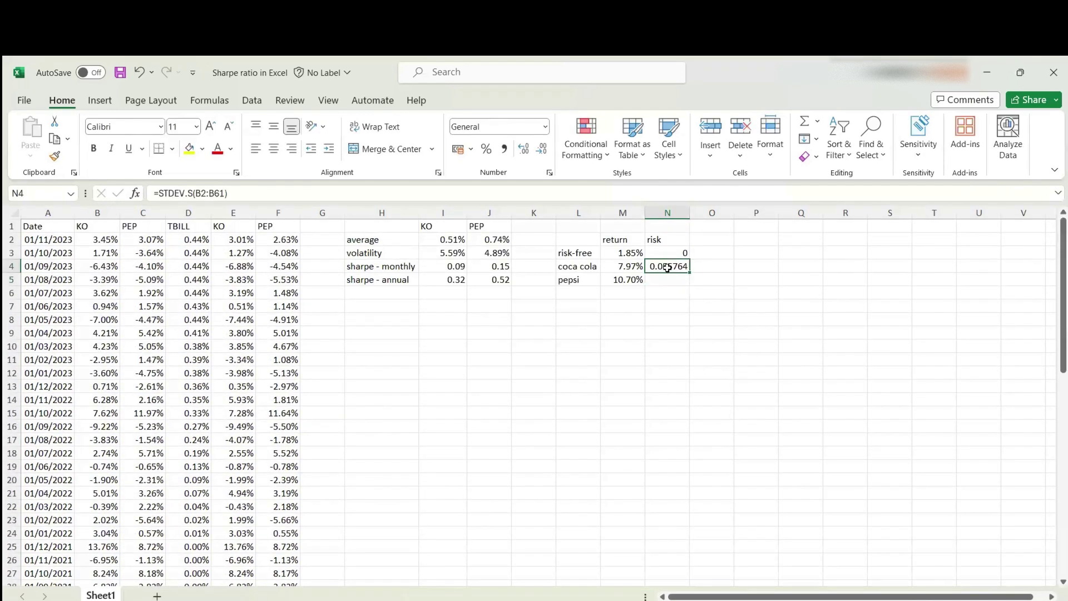
right_click(667, 267)
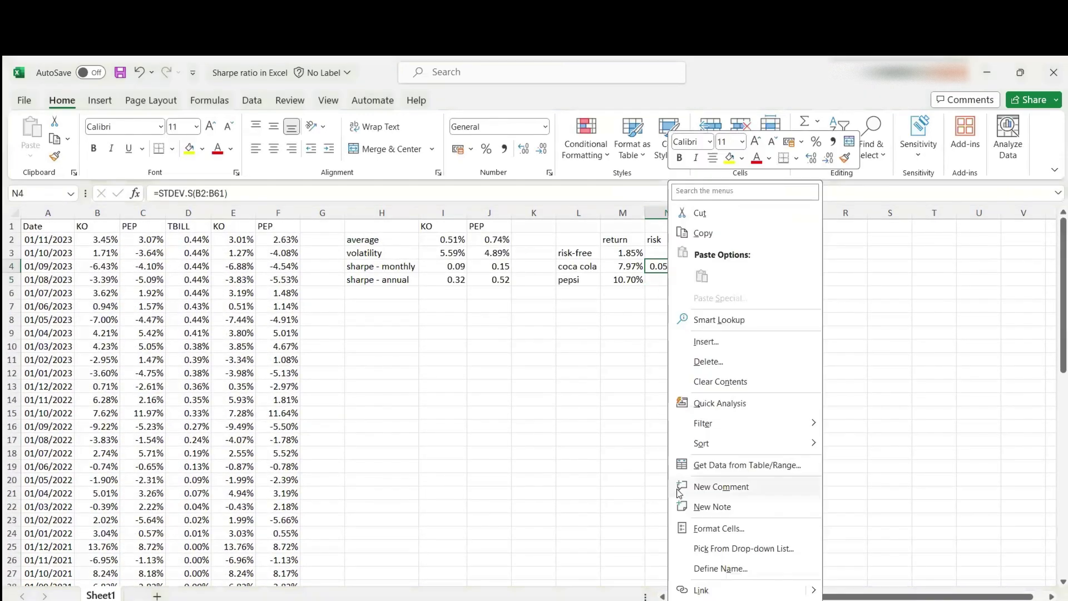
click(705, 527)
click(570, 345)
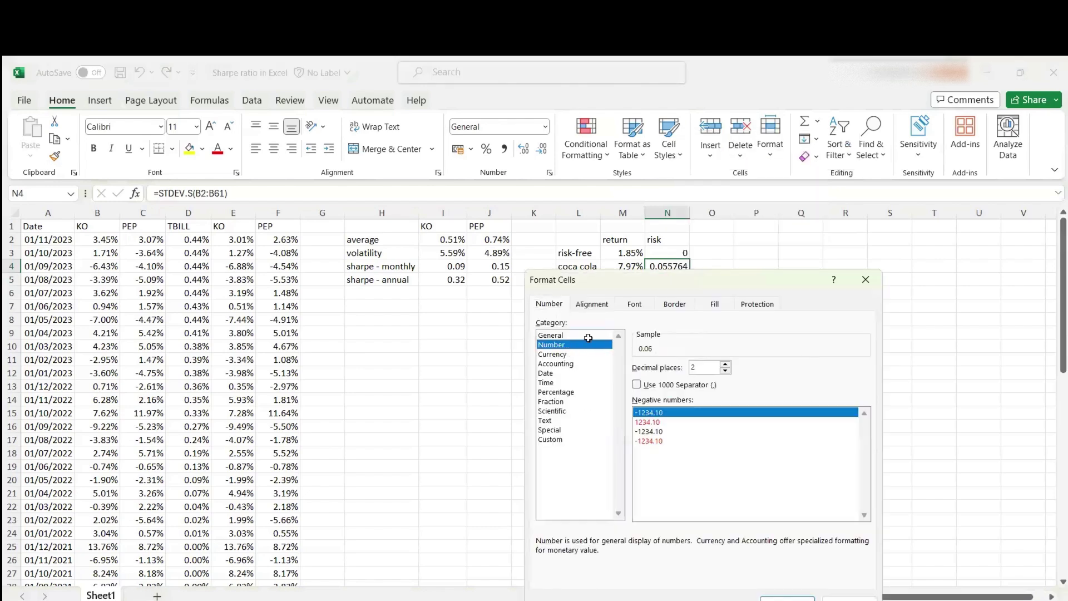
key(Return)
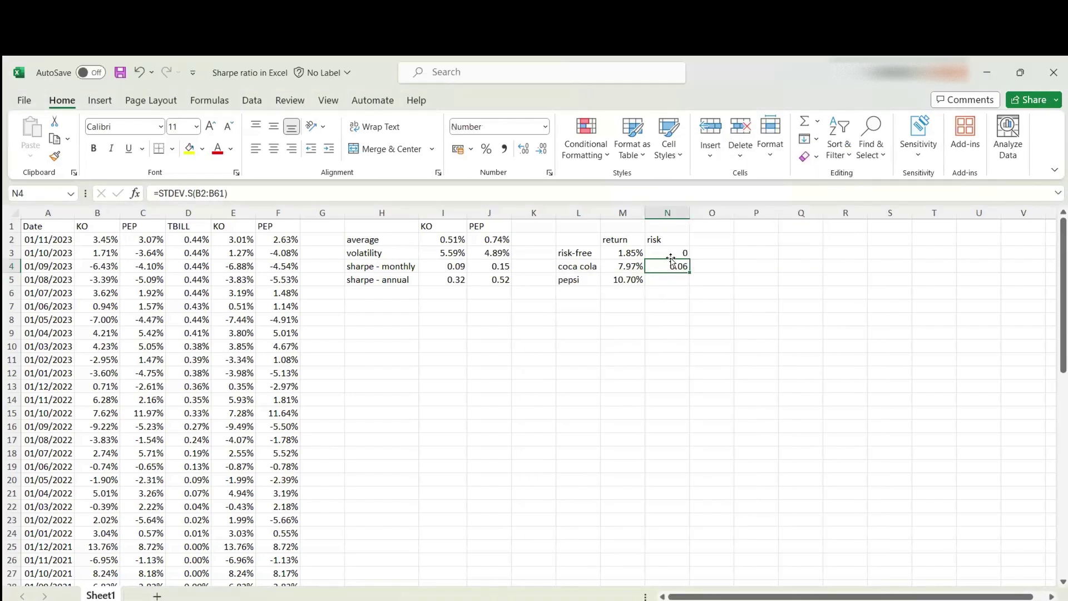
Step: Annualise N4 to =SQRT(12)*STDEV.S(B2:B61) and format it as a percentage, showing 19.32%
click(159, 193)
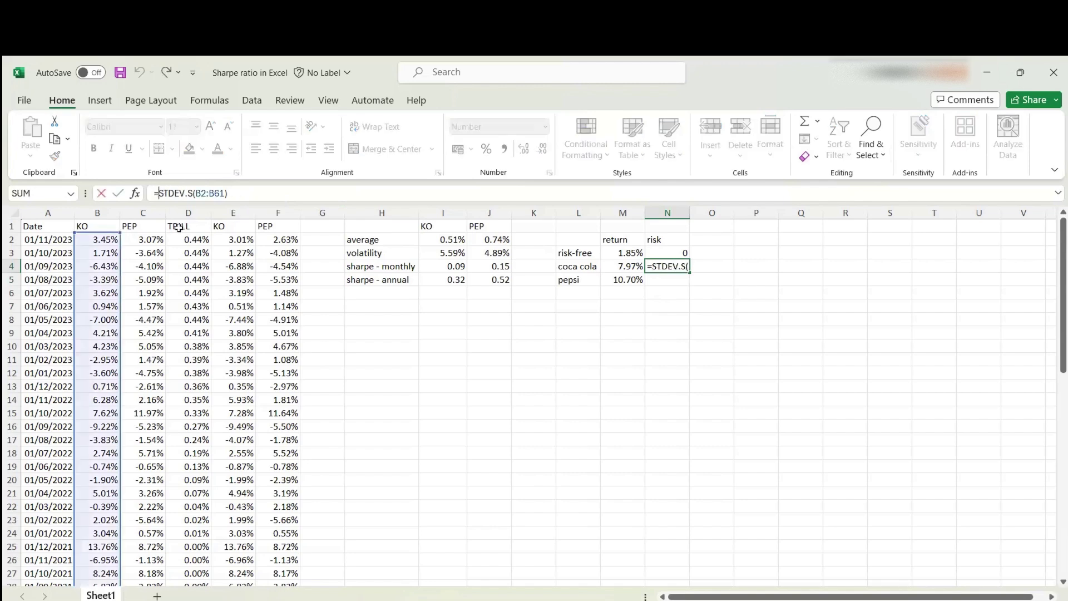
text(s)
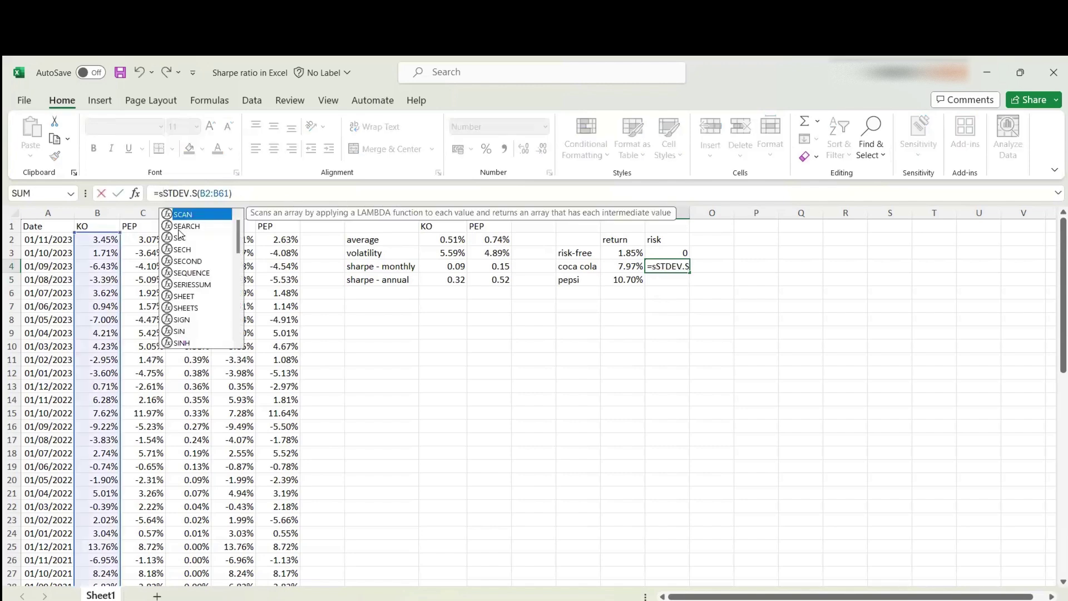
text(qrt(12)
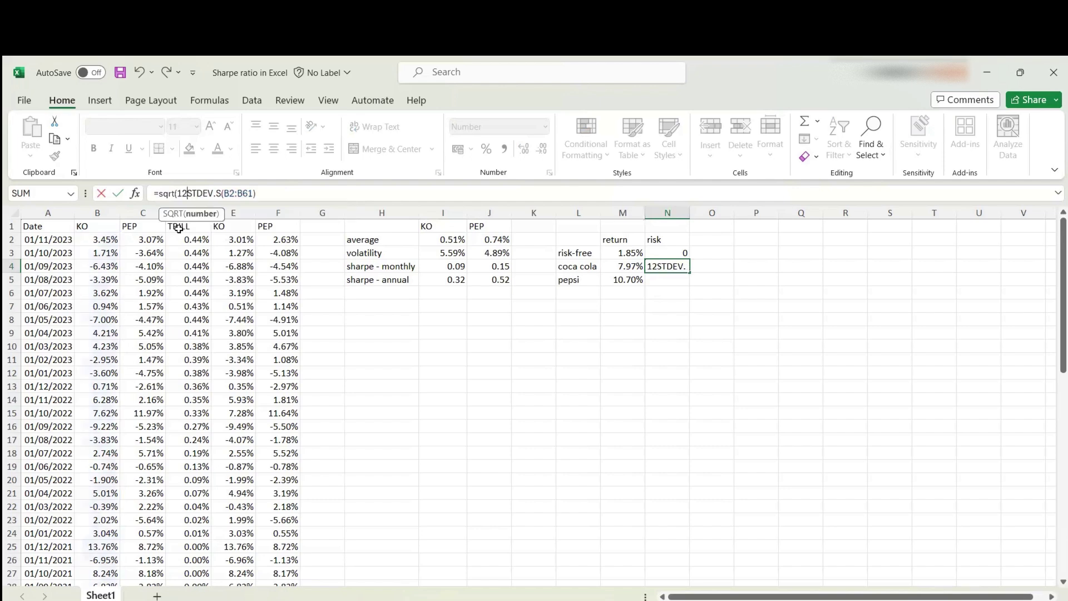
text()*)
key(Return)
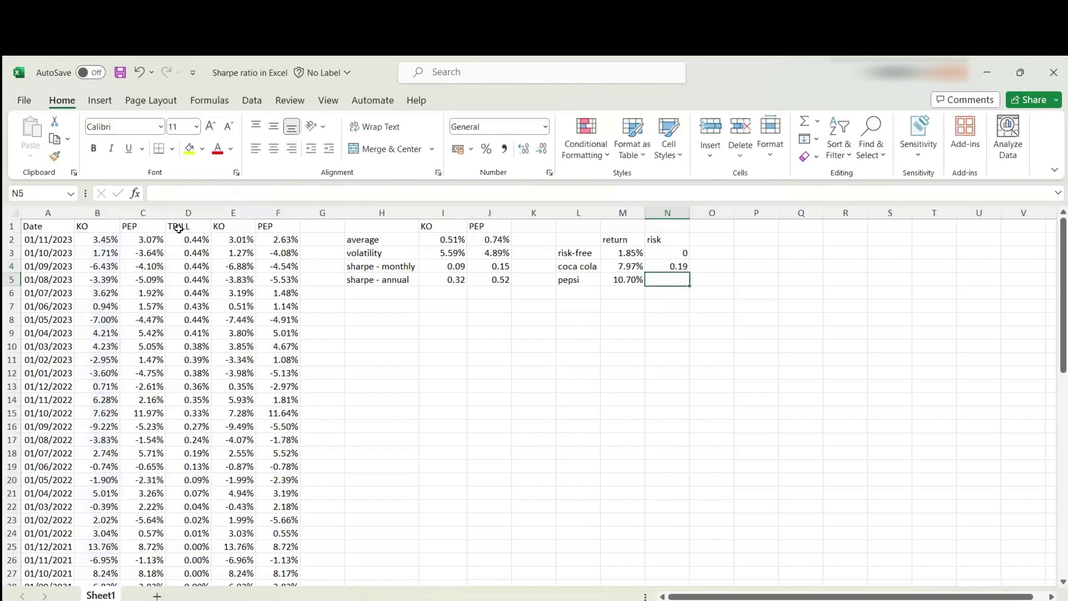
click(675, 266)
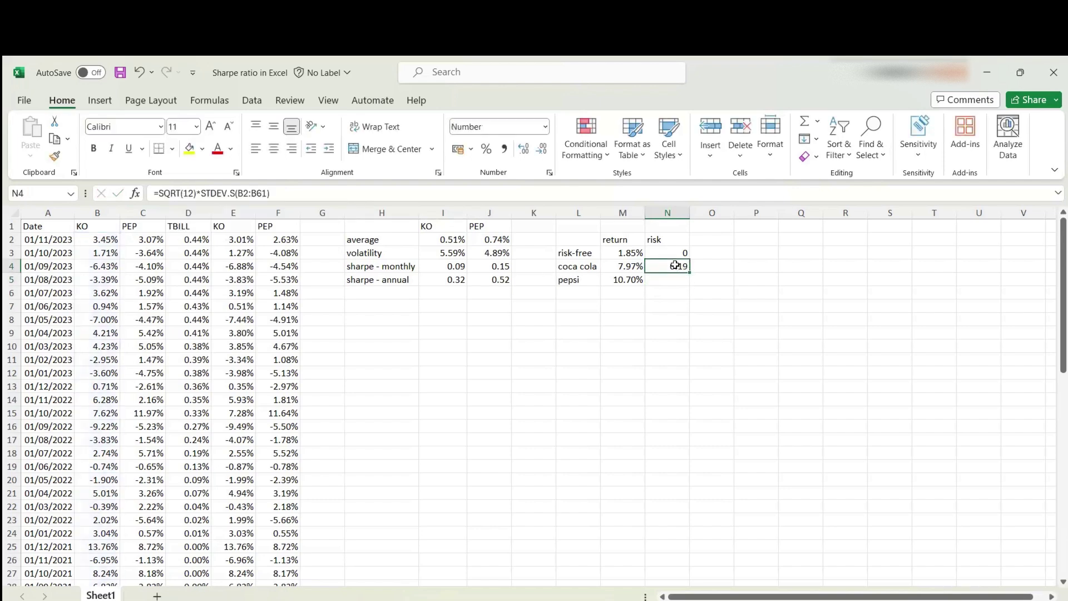
right_click(675, 265)
click(739, 532)
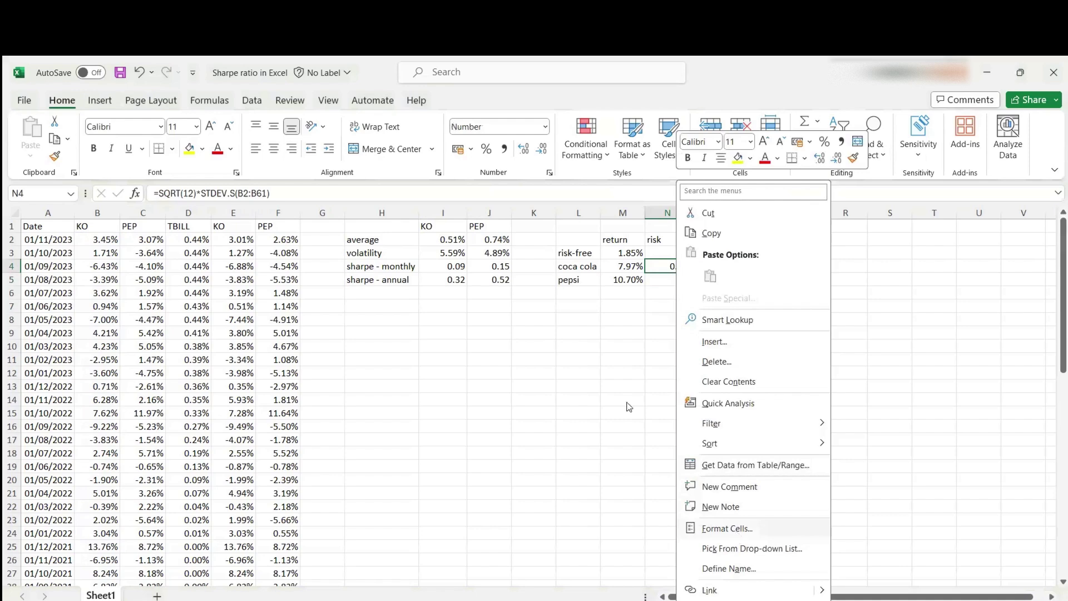
click(589, 392)
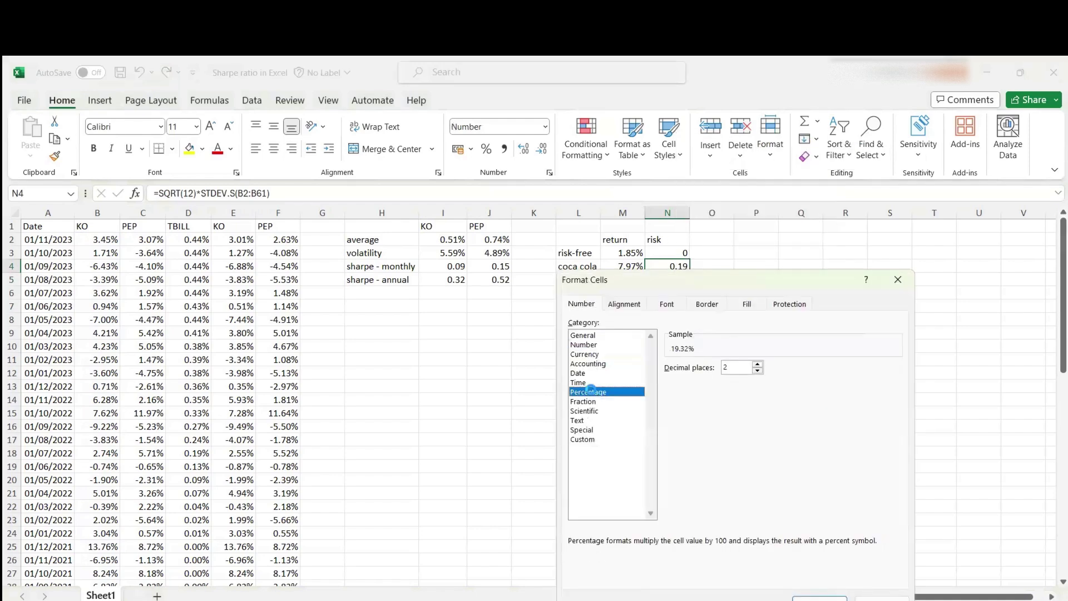
key(Return)
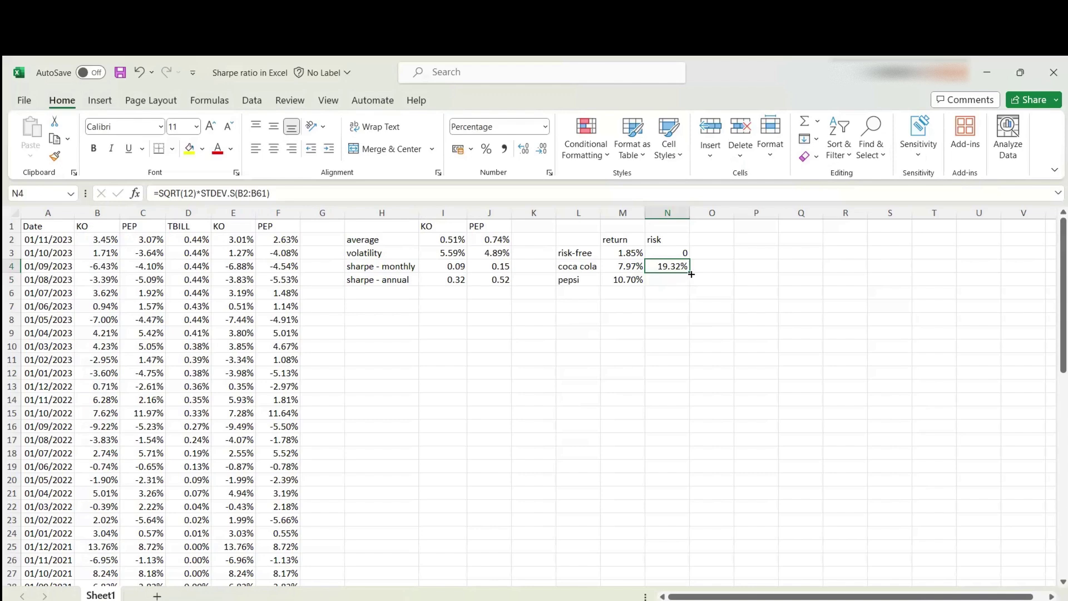
Step: Fill the risk formula down to N5 and point it at C2:C61, giving pepsi 16.87%
drag(691, 274, 692, 287)
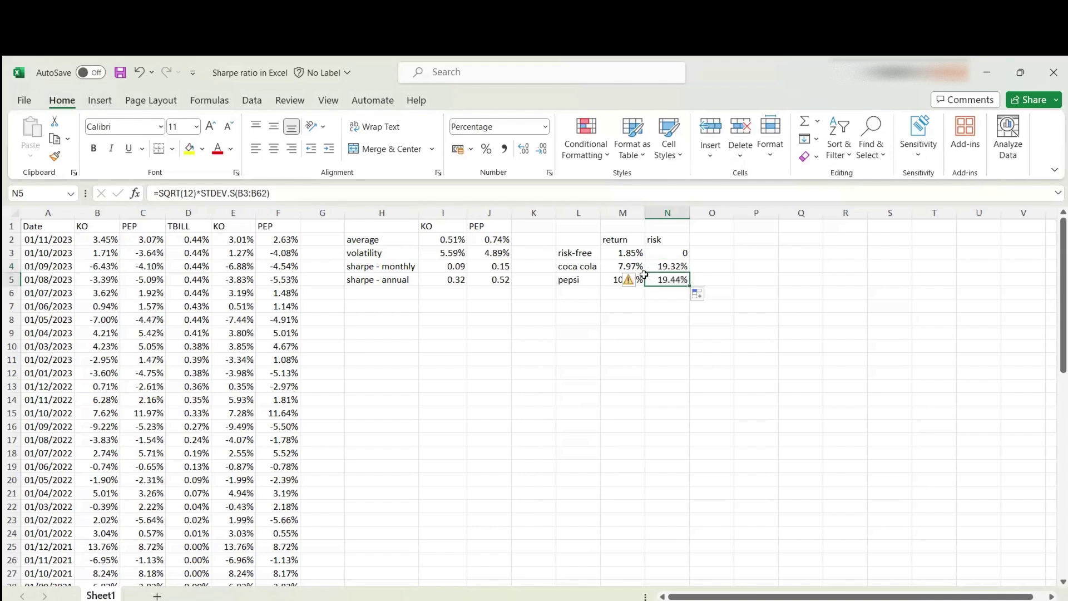
click(293, 194)
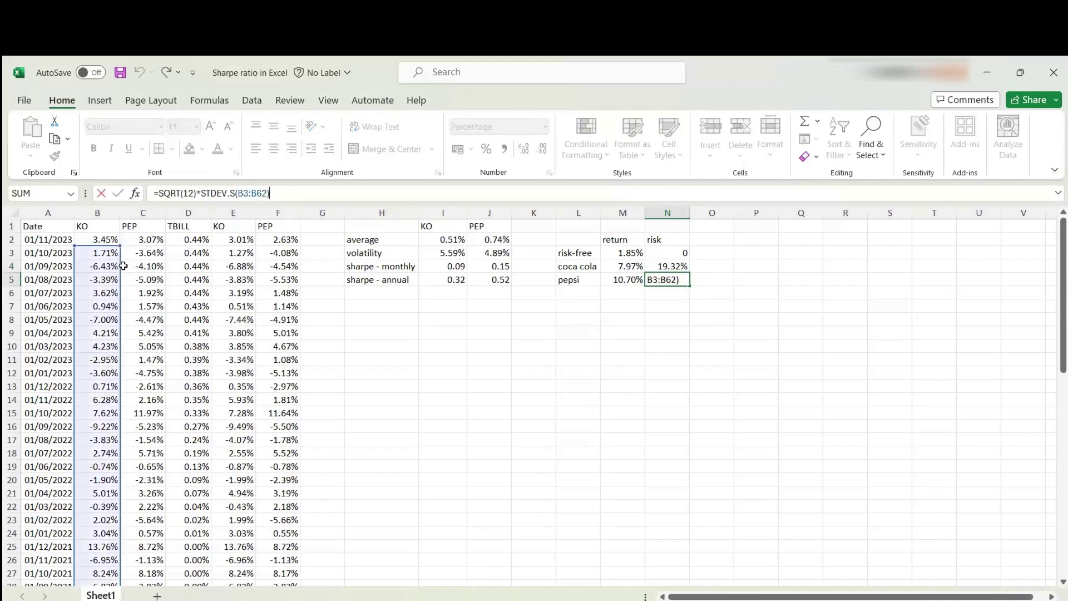
drag(122, 268, 147, 253)
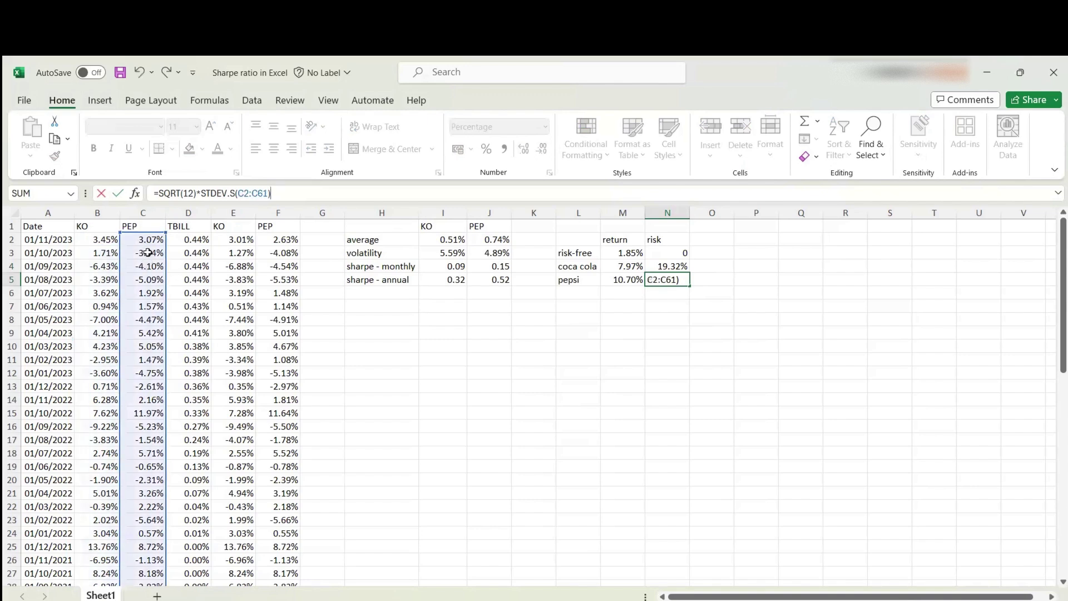
key(Return)
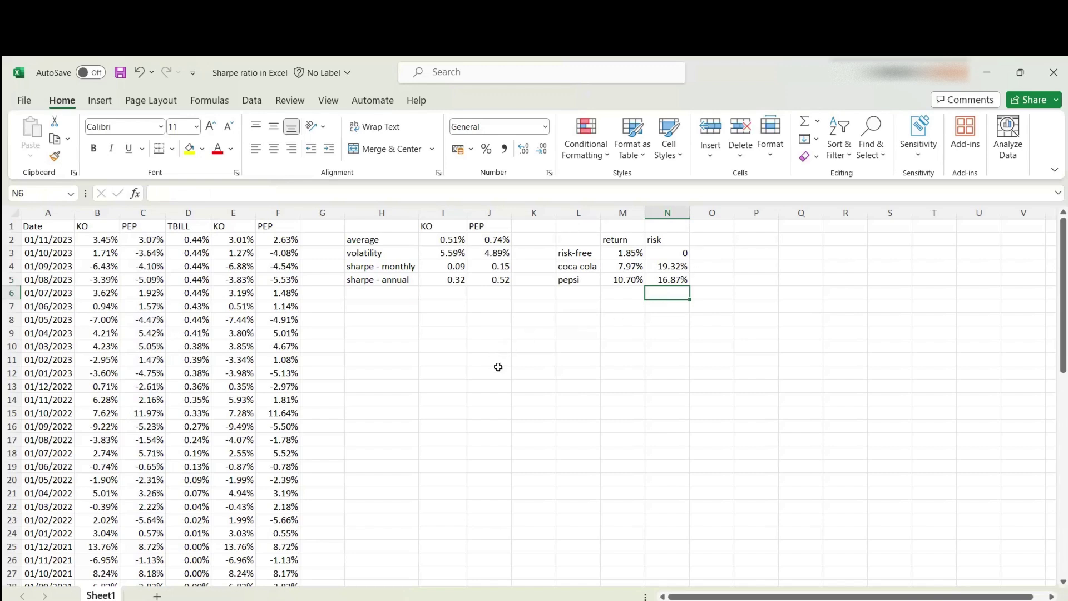
Step: Insert the first plain Scatter chart from the Insert tab and select it
click(99, 101)
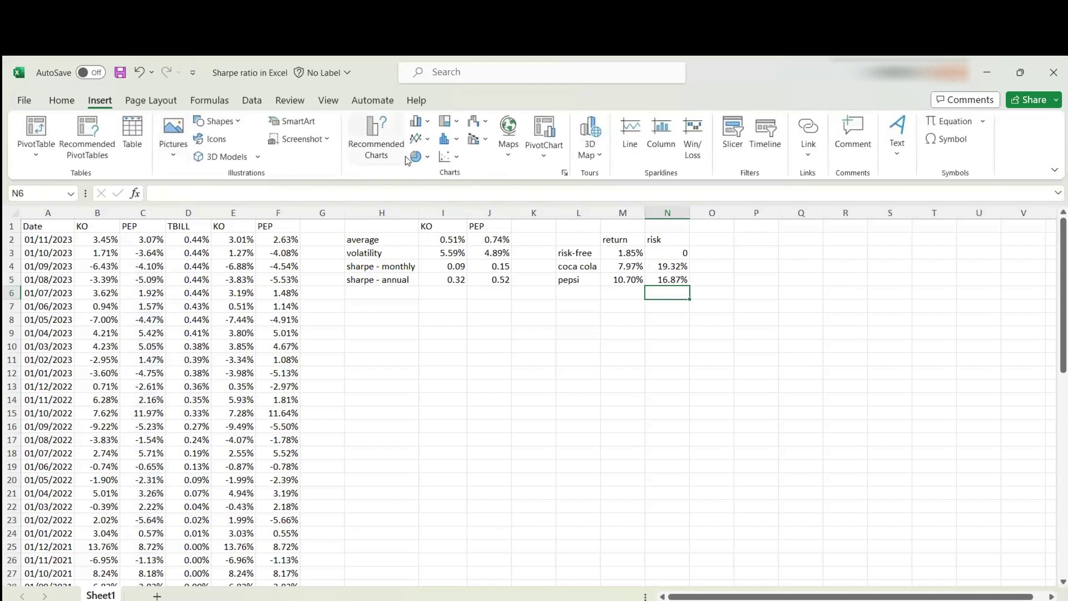
click(450, 156)
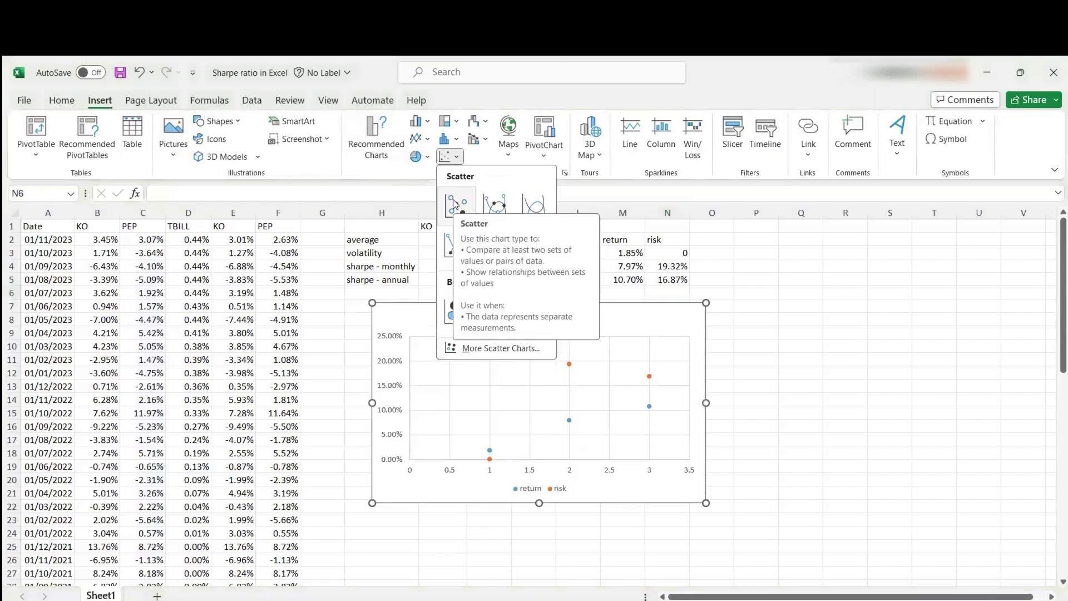
click(454, 200)
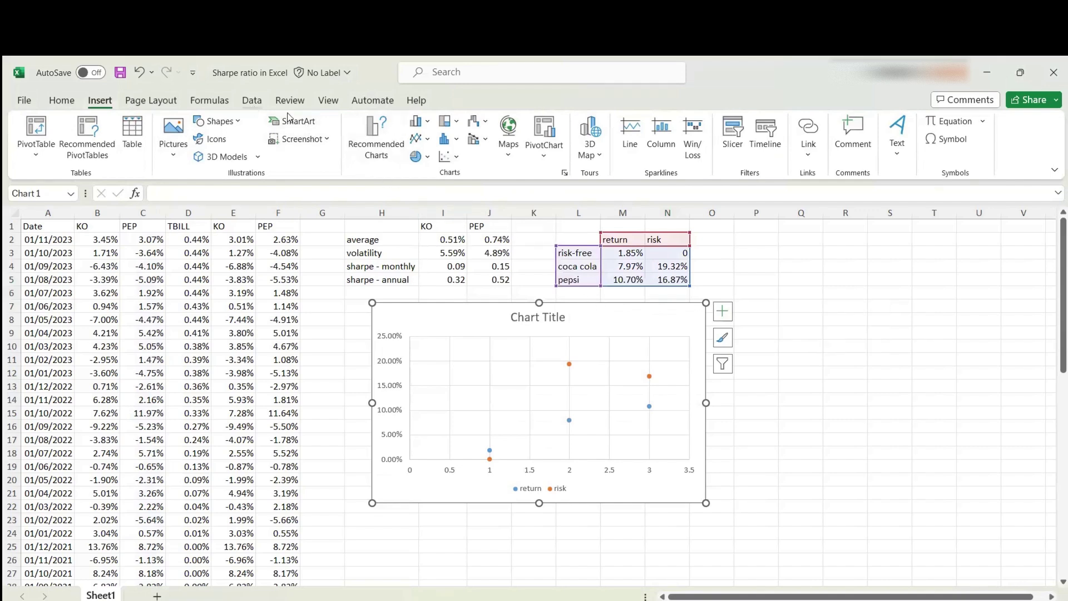
click(448, 313)
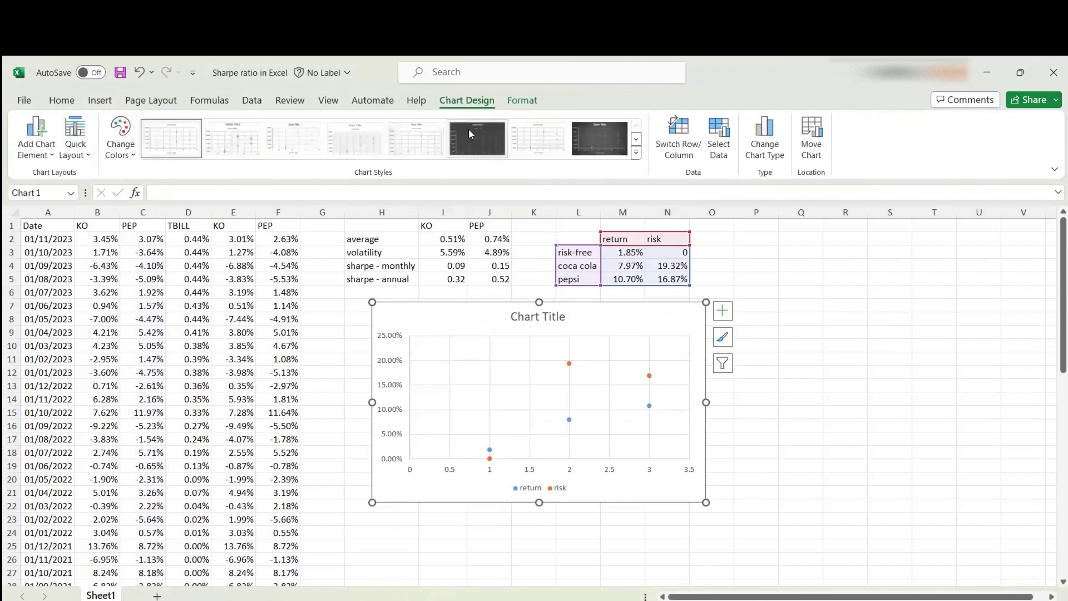
Step: In Select Data, add series KO with X values N3:N4 and Y values M3:M4
click(717, 142)
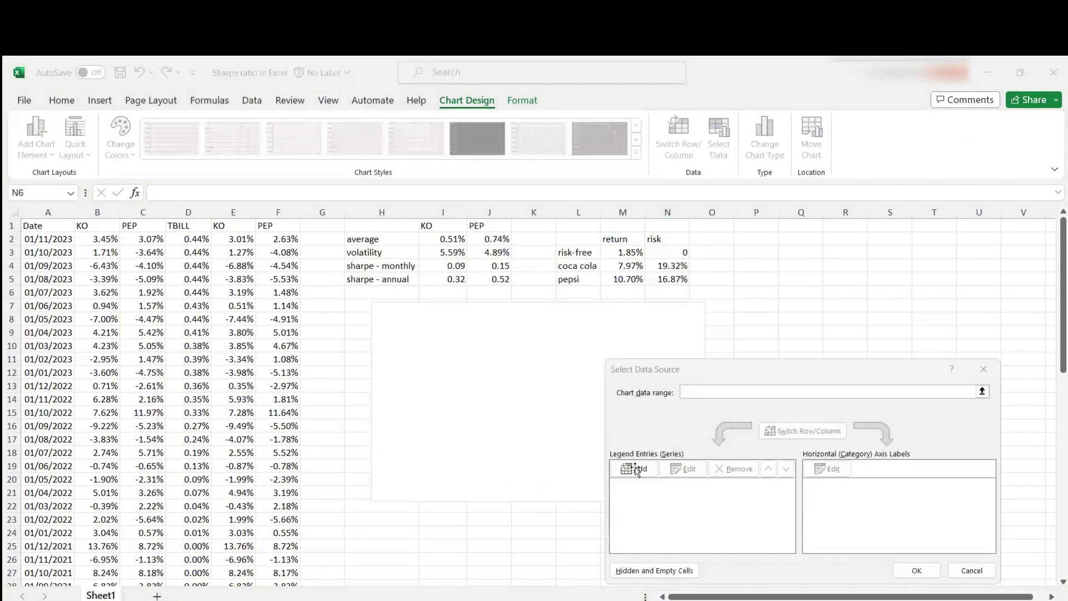
click(636, 469)
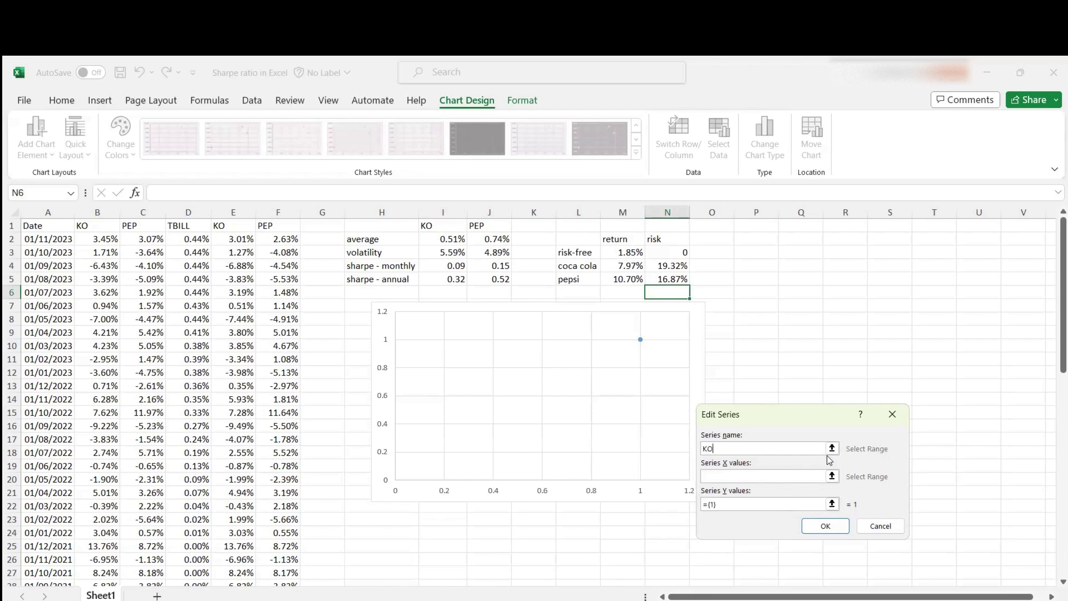
click(828, 475)
click(833, 475)
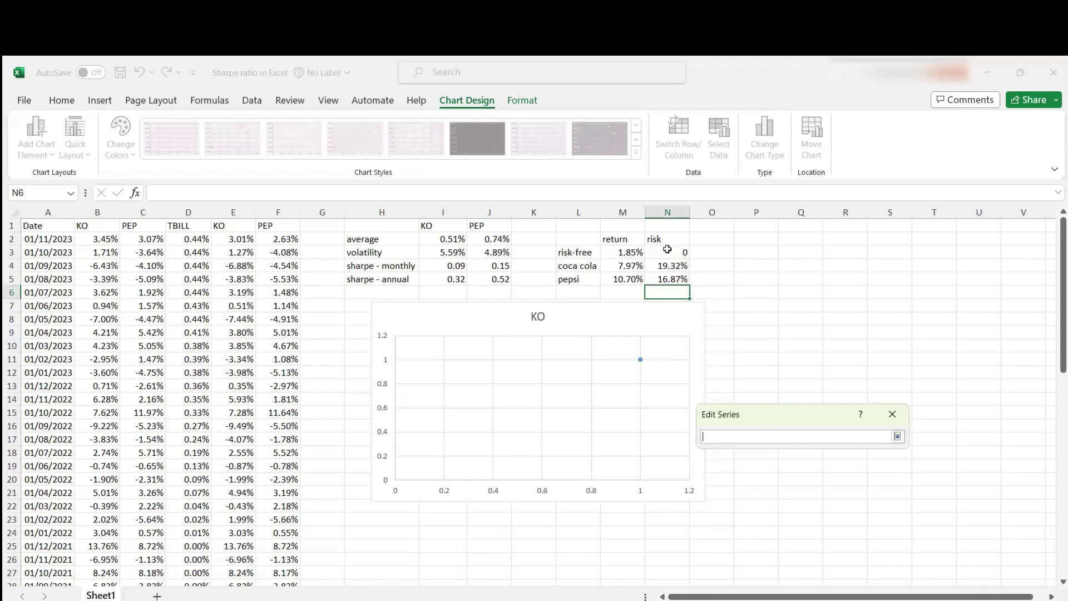
drag(661, 252, 656, 266)
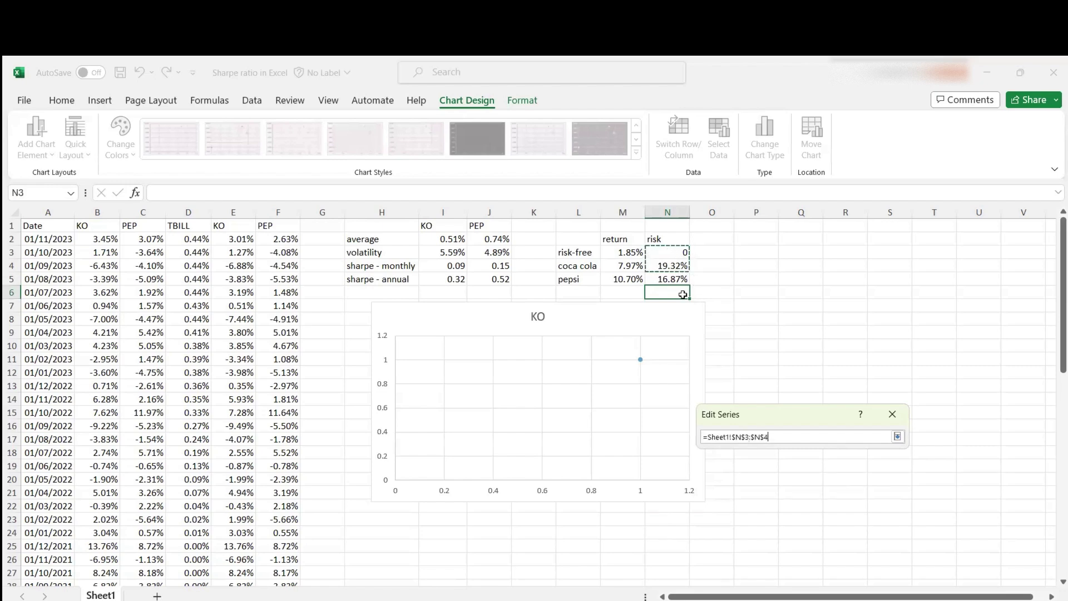
click(897, 437)
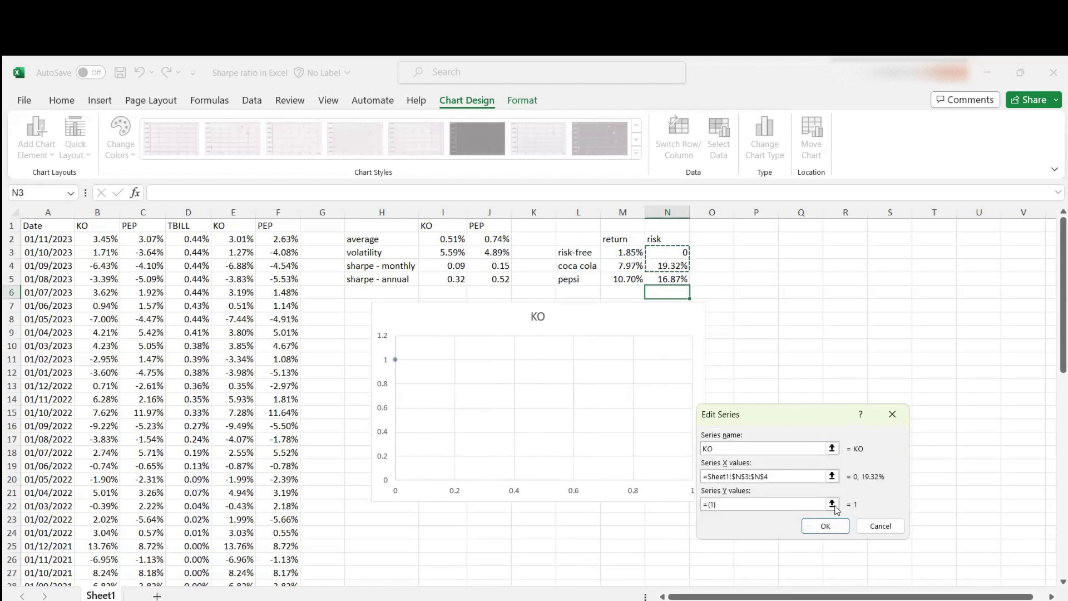
click(832, 504)
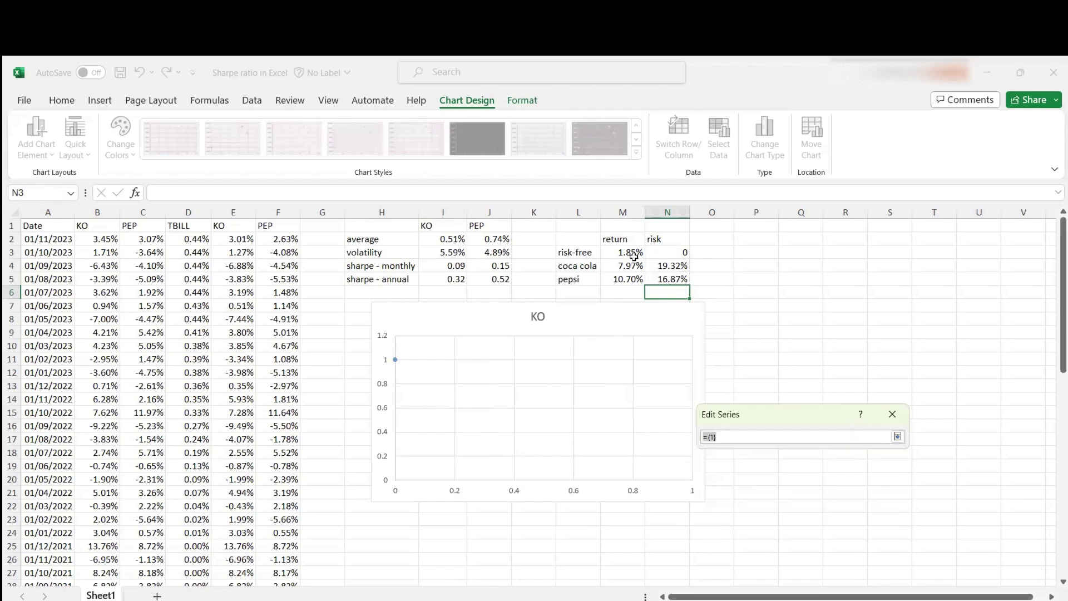
drag(624, 252, 625, 267)
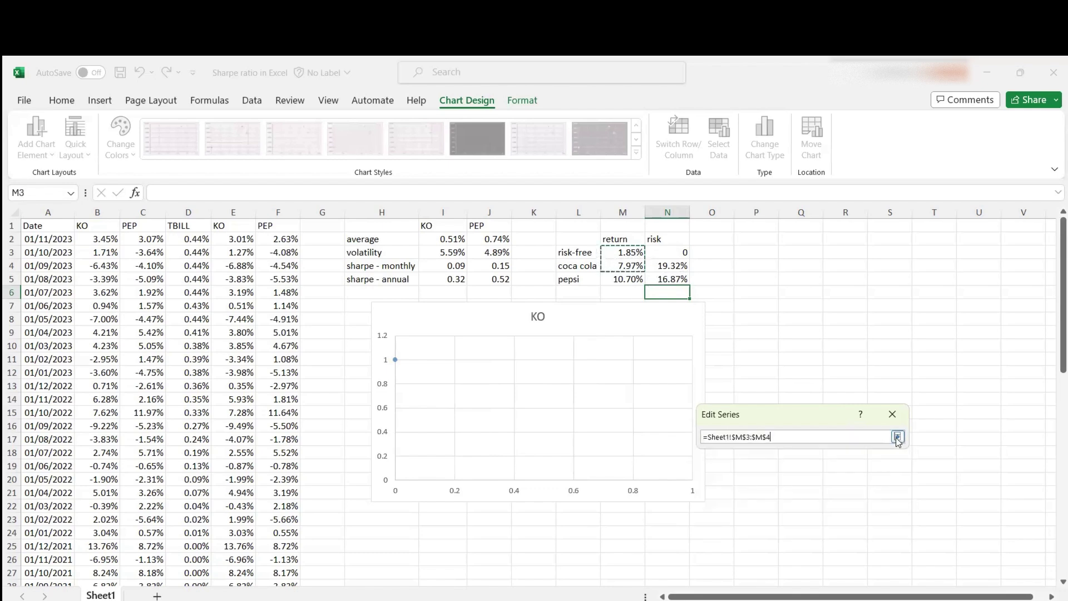
click(898, 438)
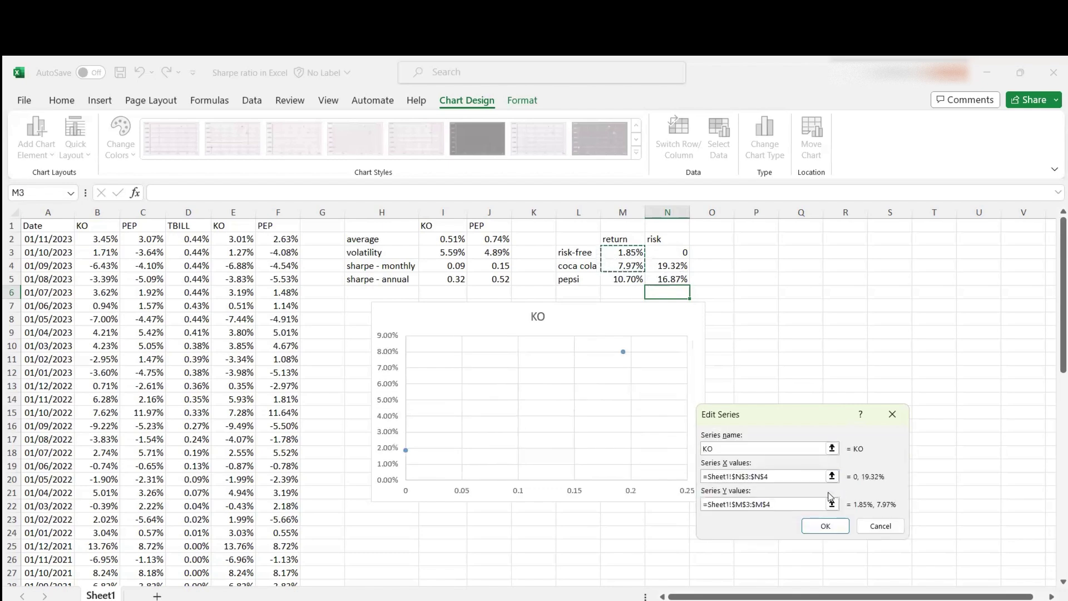
click(818, 528)
click(818, 528)
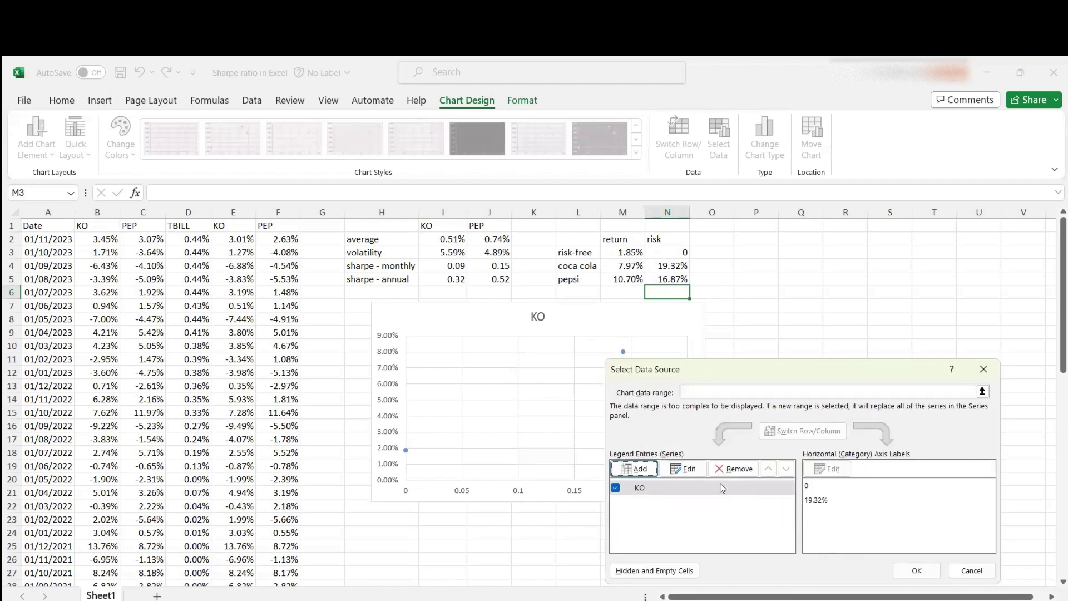
Step: Add series PEP with X values N3,N5 and Y values M3,M5, then apply both series
click(640, 470)
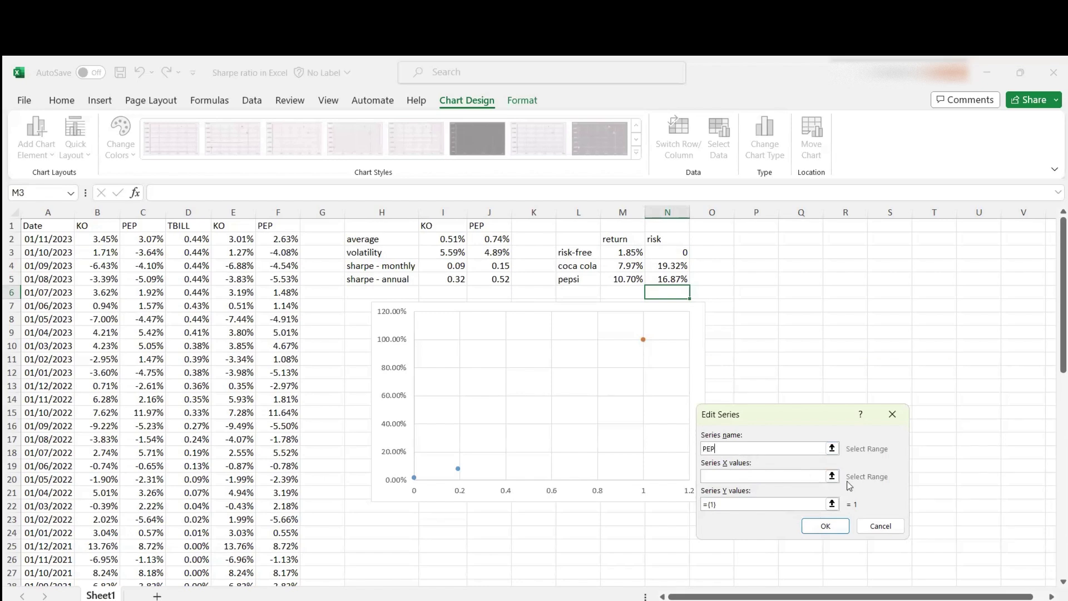
click(832, 476)
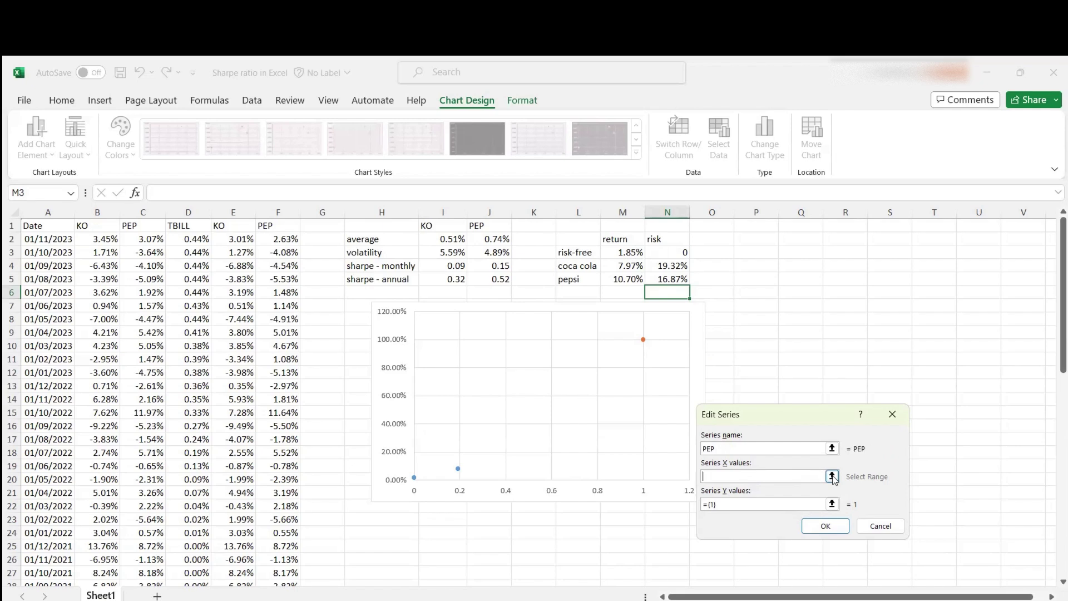
click(680, 254)
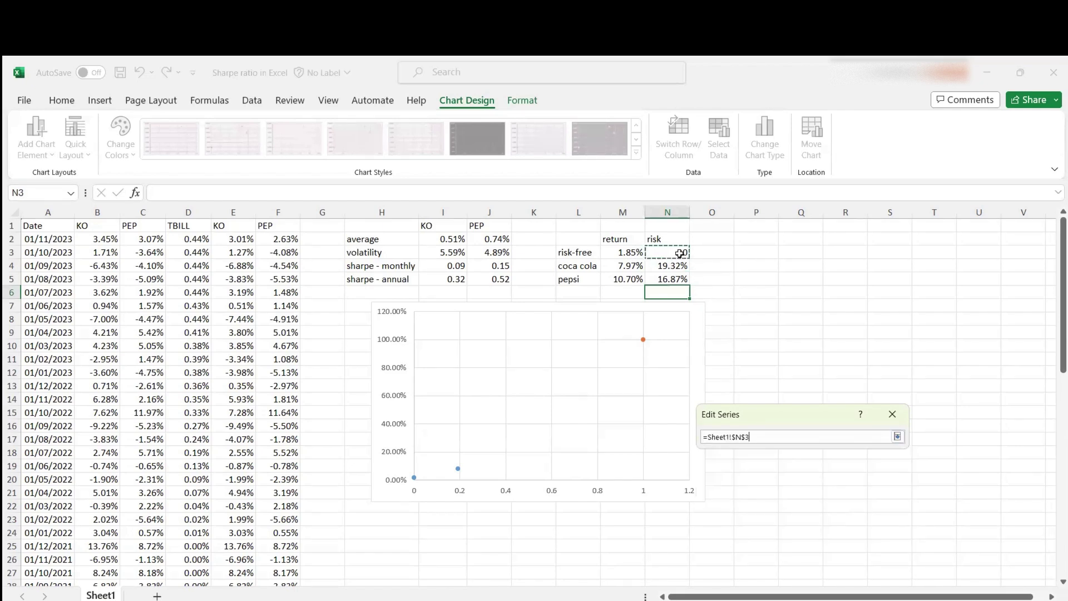
ctrl+click(665, 279)
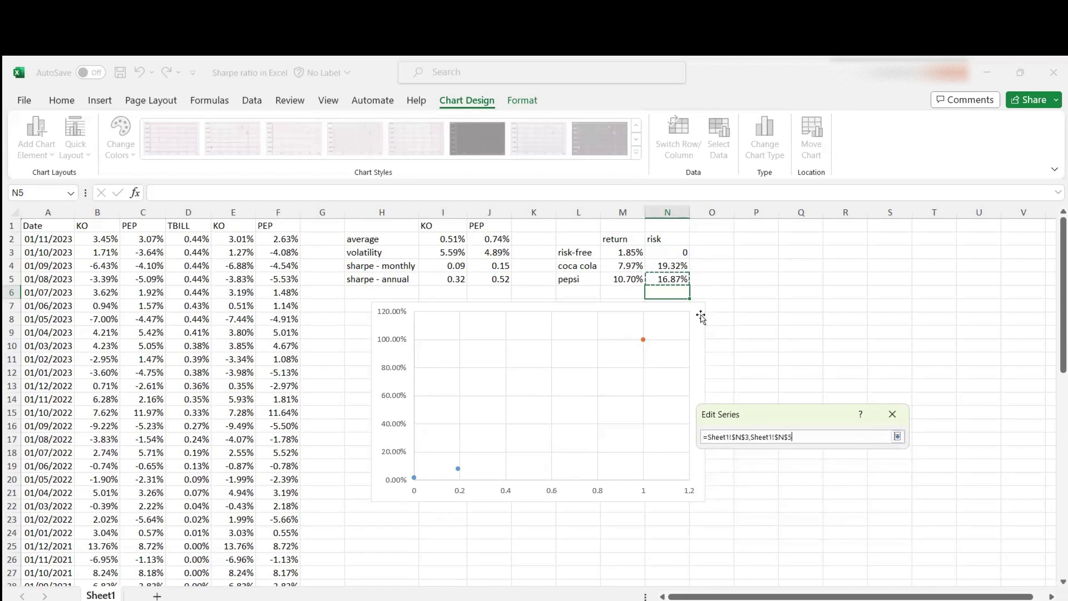
click(897, 438)
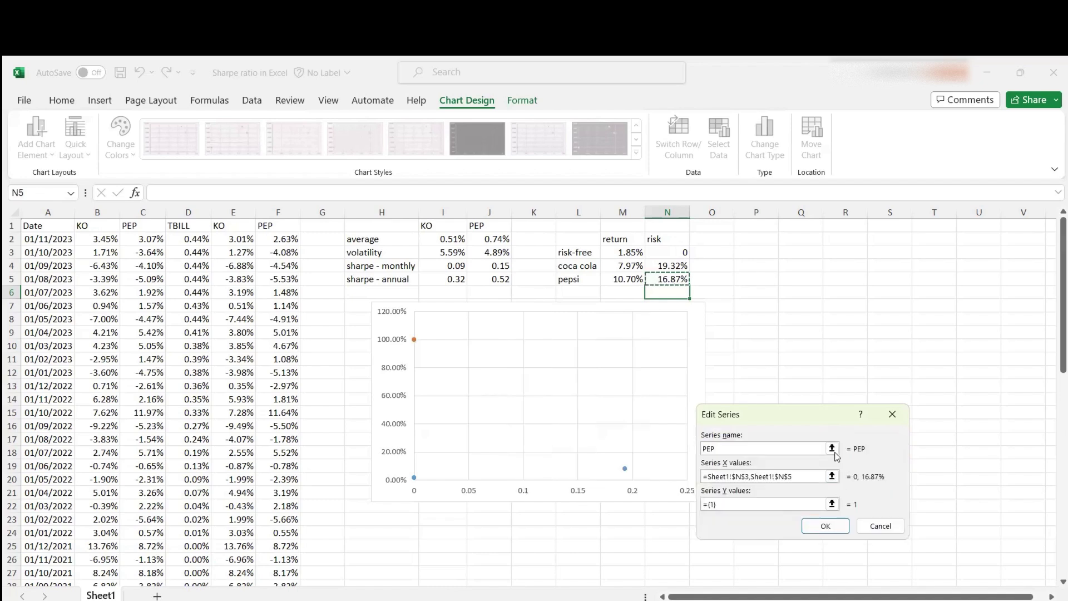
click(814, 504)
click(633, 256)
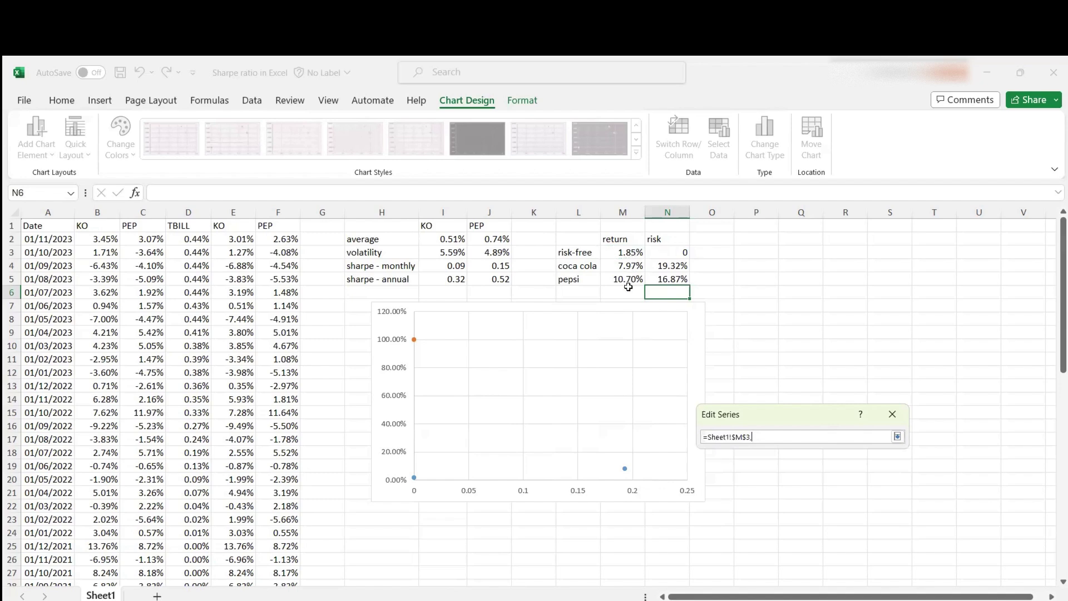
ctrl+click(625, 278)
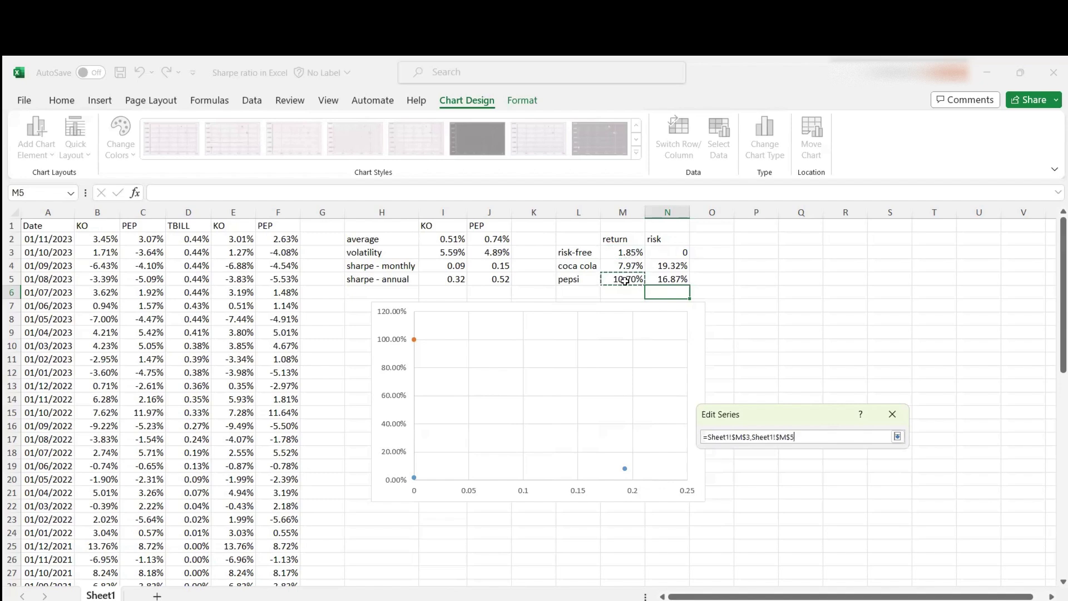
click(898, 438)
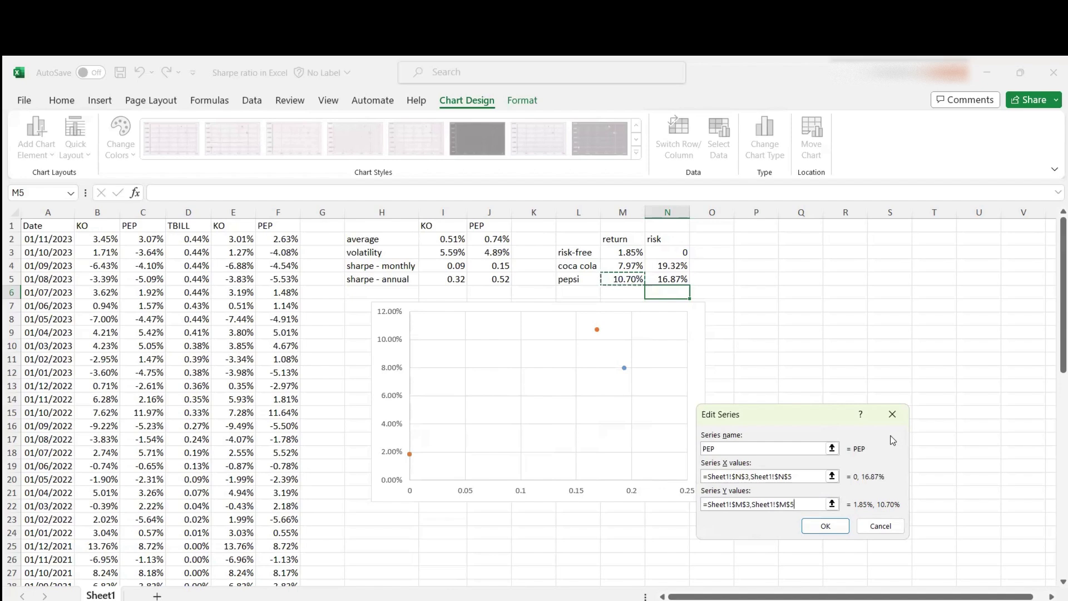
click(815, 524)
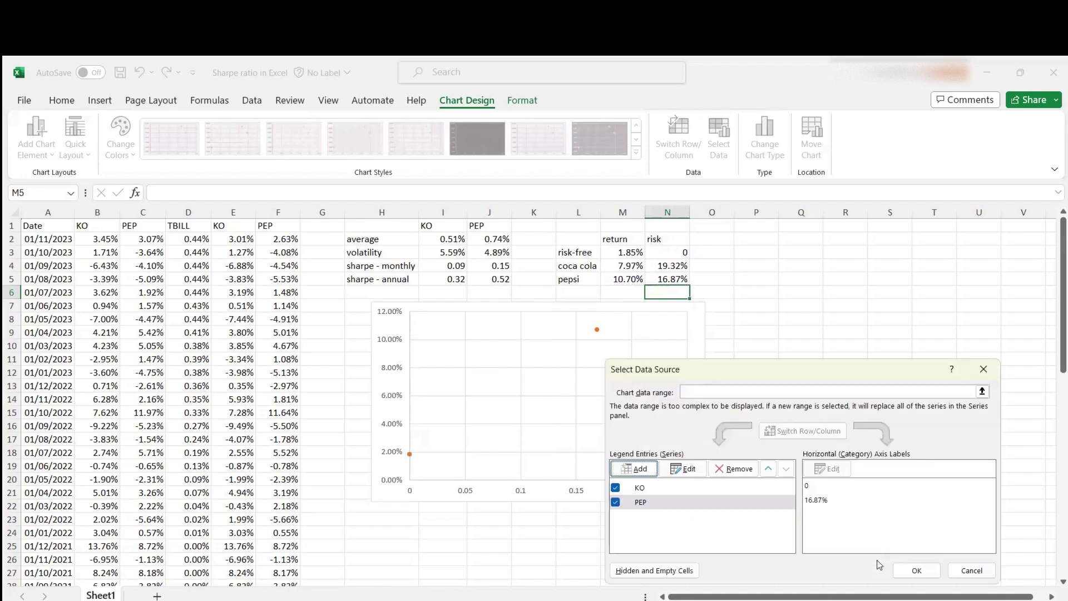
click(912, 570)
Step: Add a Linear trendline to the PEP series and then the KO series, then deselect the chart
click(598, 330)
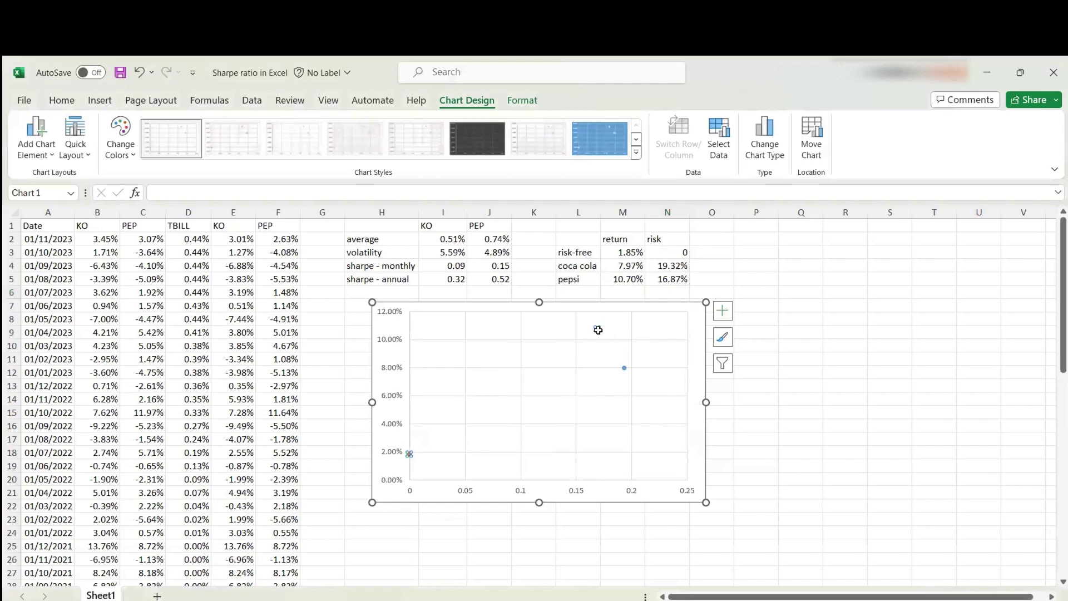
click(33, 155)
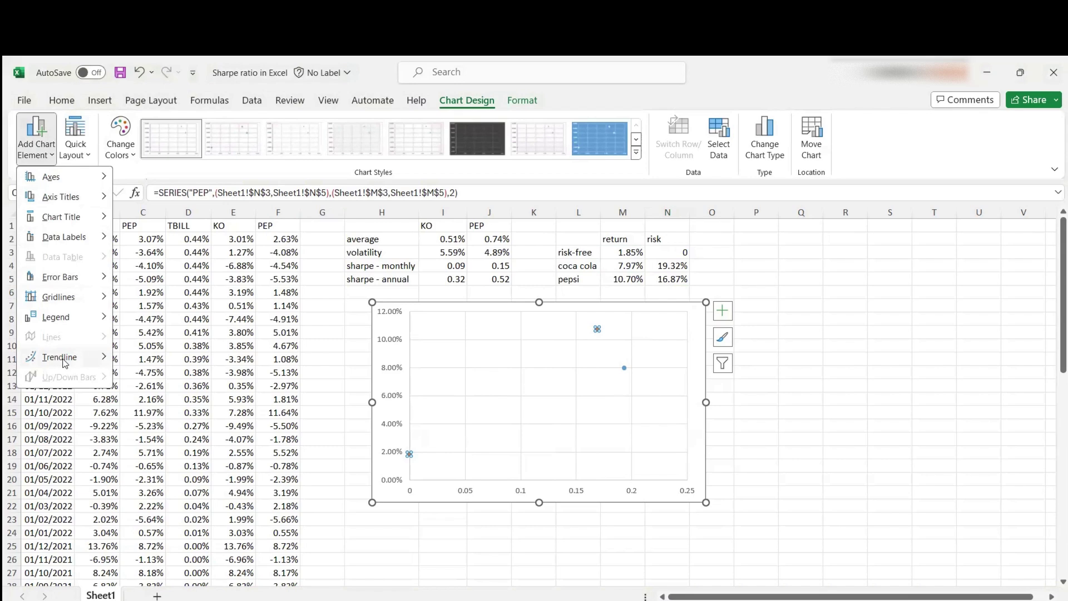
mouse_move(65, 363)
click(165, 396)
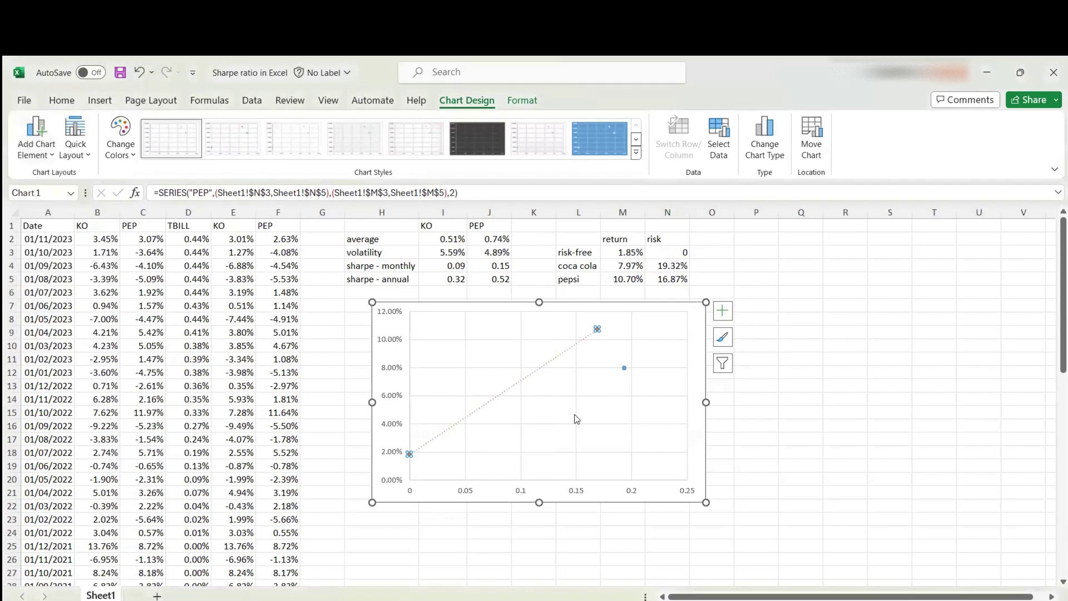
click(624, 367)
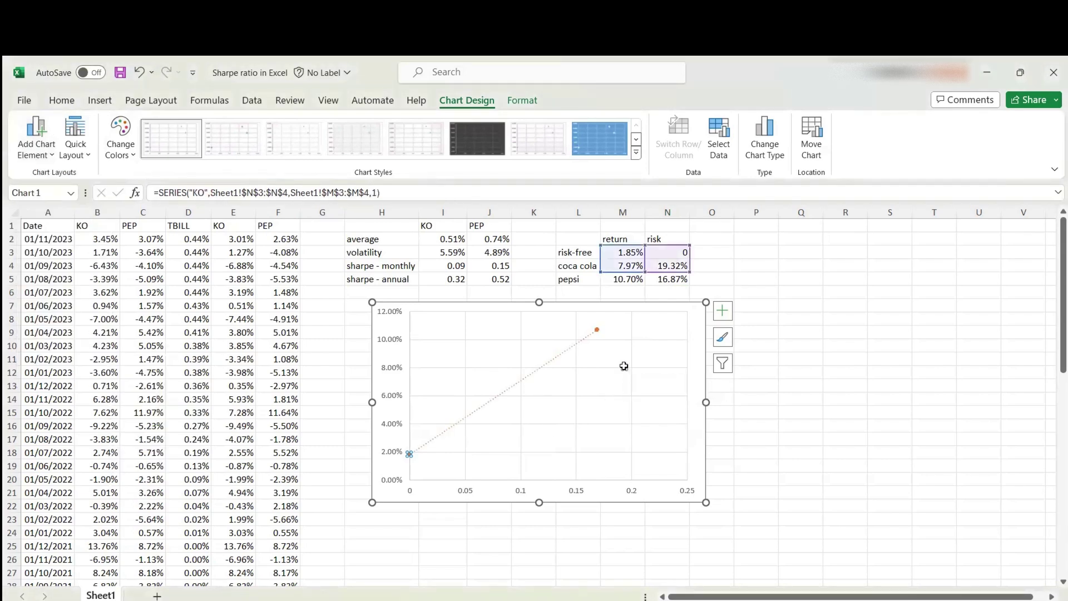
click(48, 159)
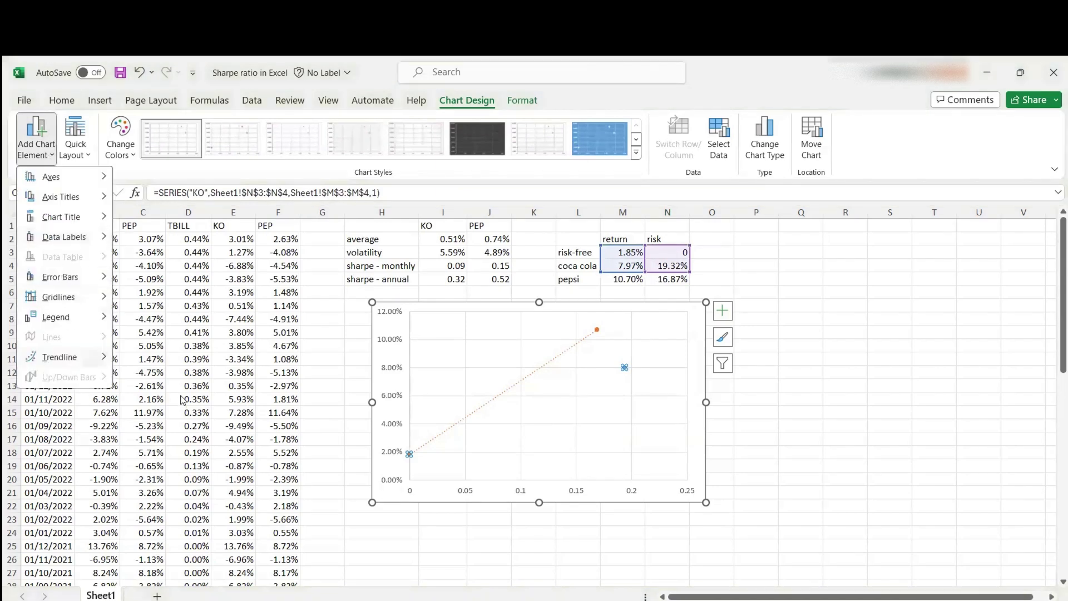
click(60, 357)
click(180, 395)
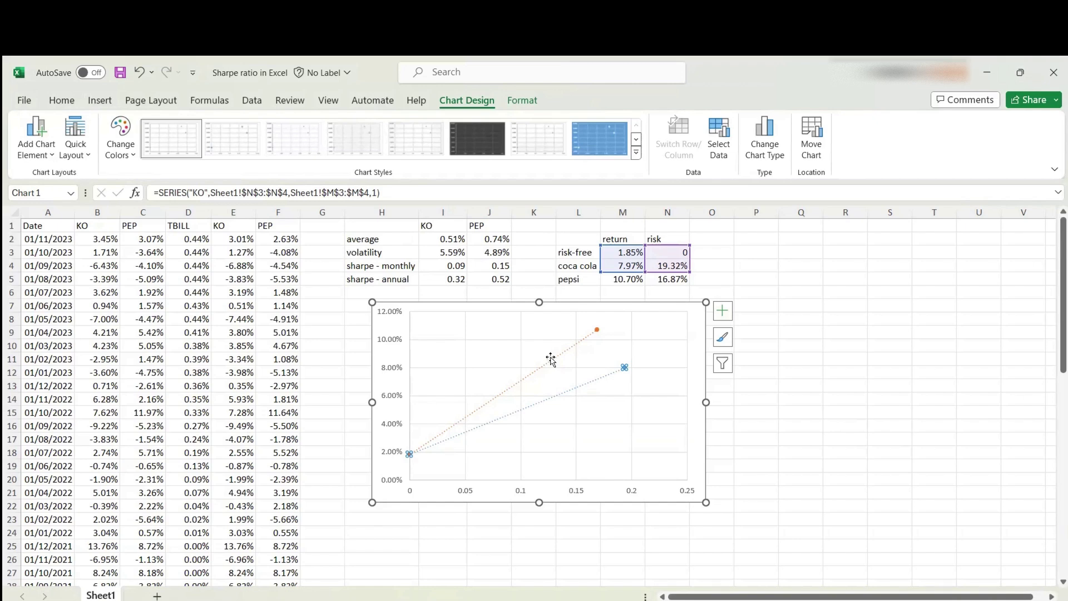
click(949, 407)
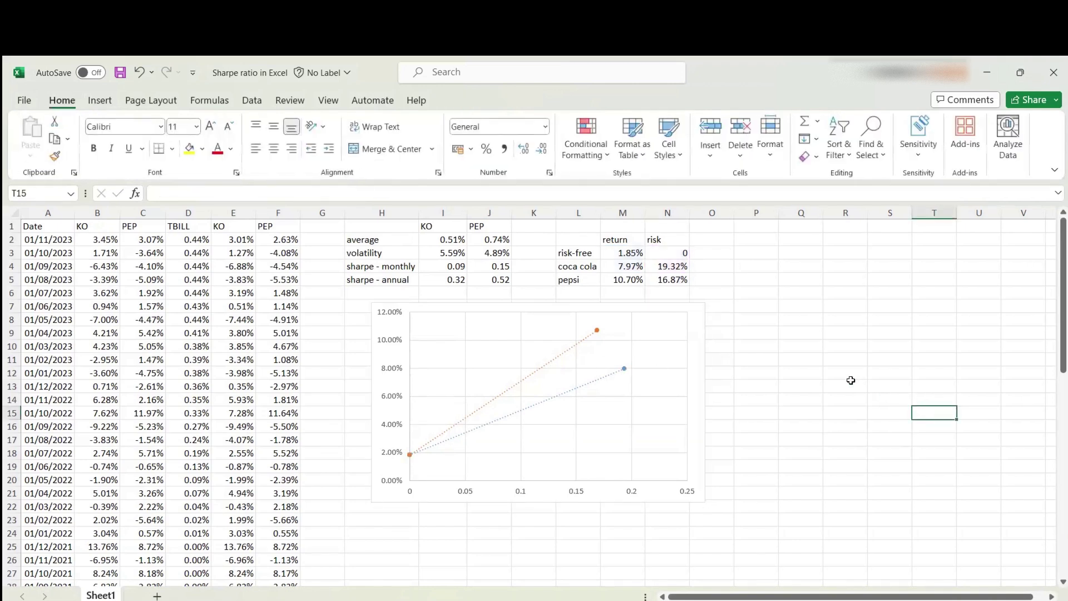